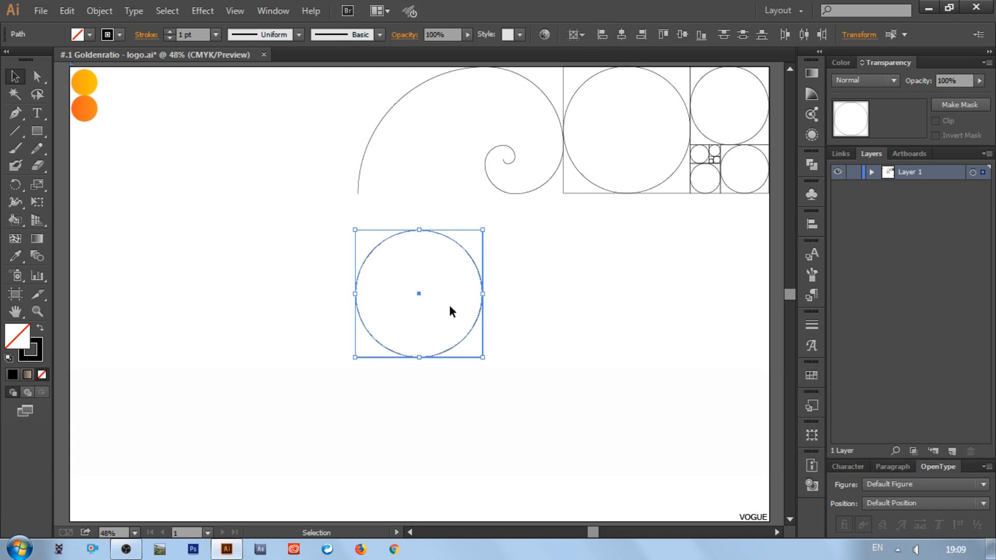
Step: Rotate the square and circle 45° and draw a 45° line from the diamond's top corner past its left corner
{"action": "left_click_drag", "start_coordinate": [491, 222], "coordinate": [401, 215]}
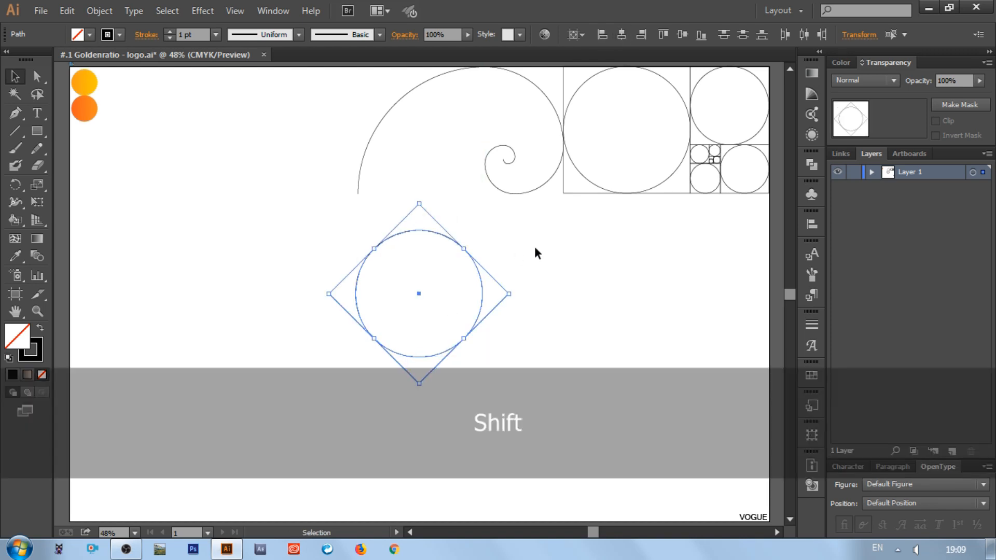
{"action": "left_click", "coordinate": [476, 222]}
{"action": "left_click", "coordinate": [16, 130]}
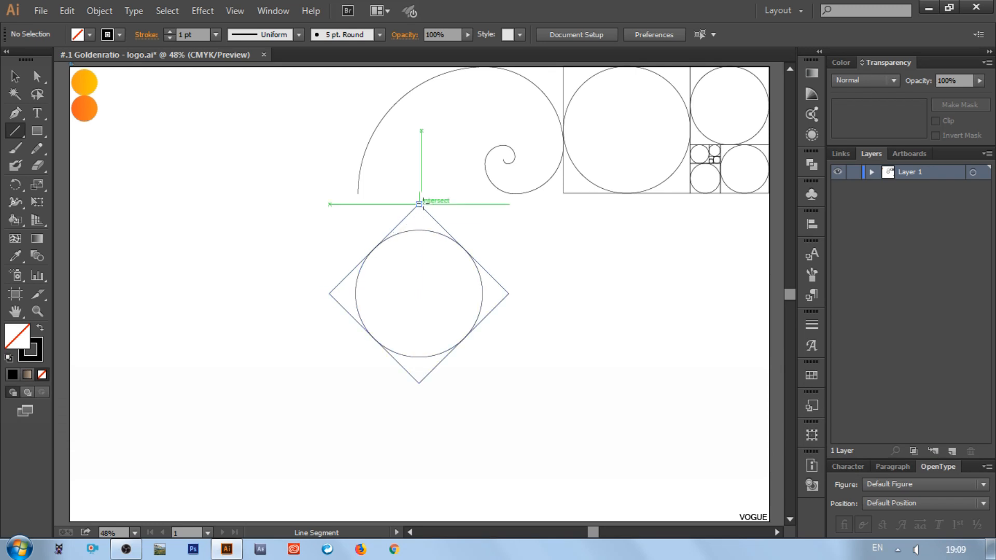
{"action": "left_click_drag", "start_coordinate": [384, 239], "coordinate": [262, 376]}
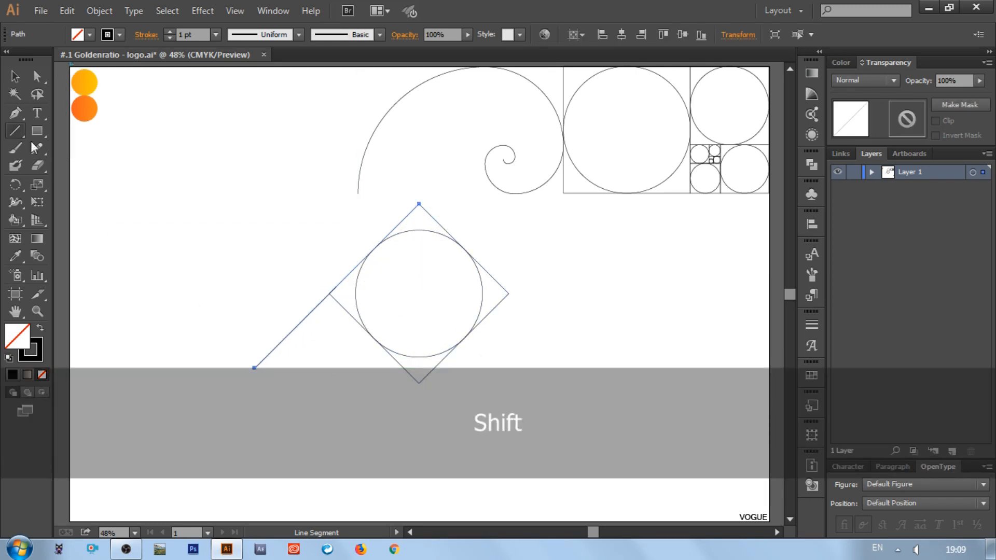
Step: Duplicate the diagonal line onto the diamond's lower-right edge and nudge the copy until it lies exactly on that edge
{"action": "left_click", "coordinate": [12, 77]}
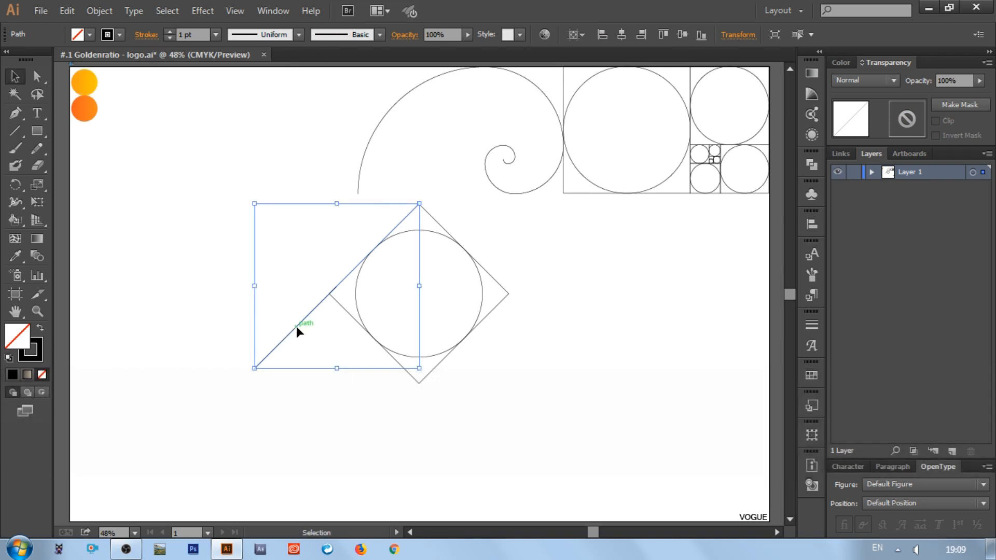
{"action": "left_click_drag", "start_coordinate": [297, 325], "coordinate": [379, 422]}
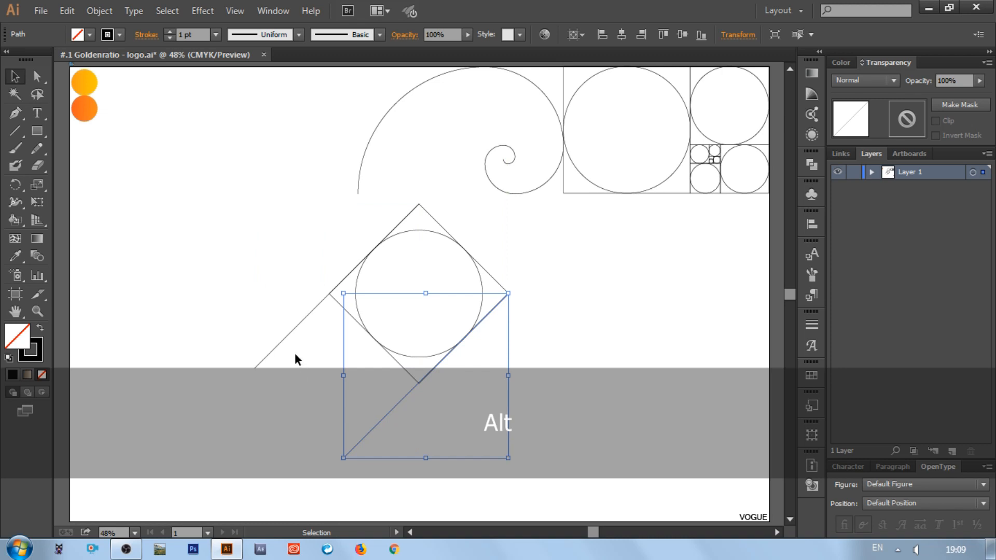
{"action": "key", "text": "ctrl+equal"}
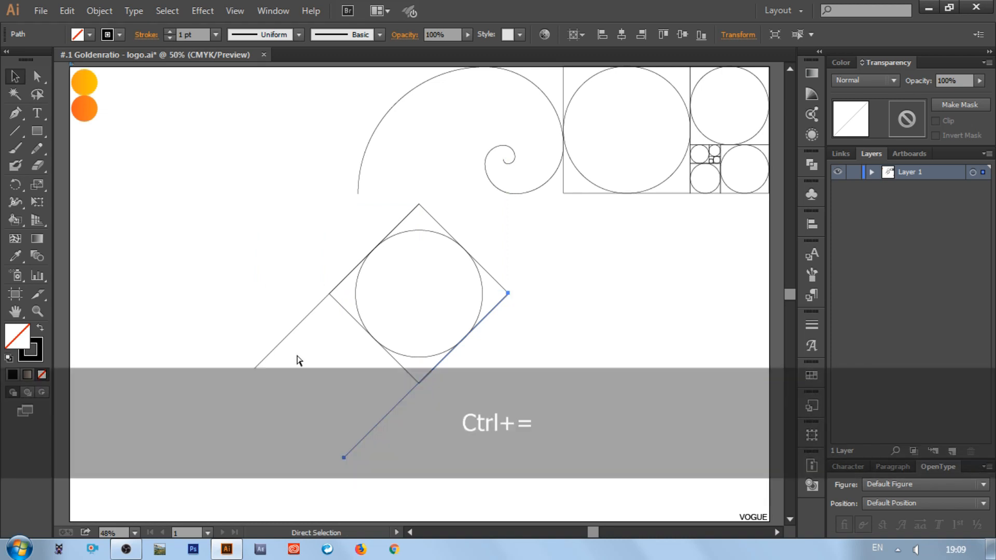
{"action": "key", "text": "ctrl+equal"}
{"action": "key", "text": "ctrl+equal"}
{"action": "key", "text": "ctrl+equal"}
{"action": "key", "text": "Down"}
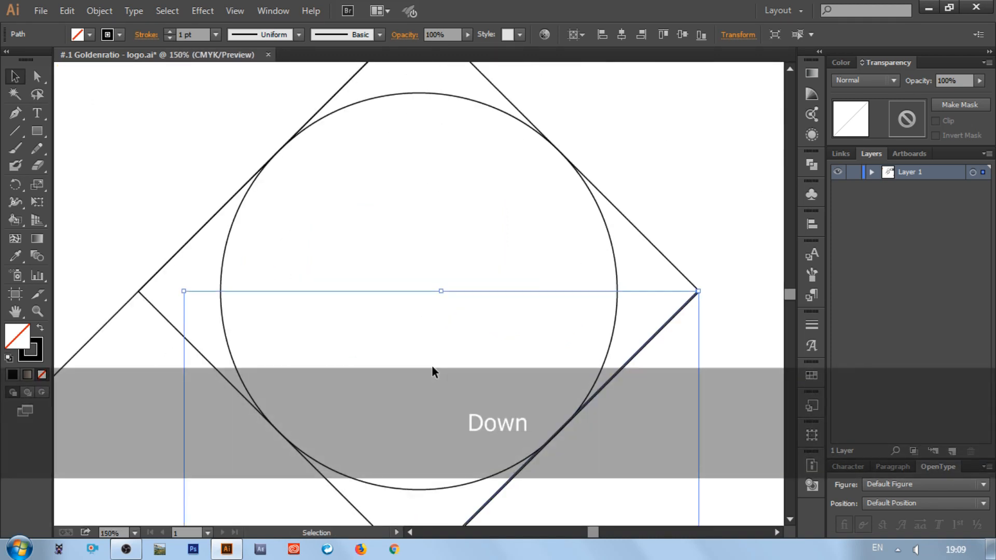
{"action": "key", "text": "Right"}
{"action": "key", "text": "Down"}
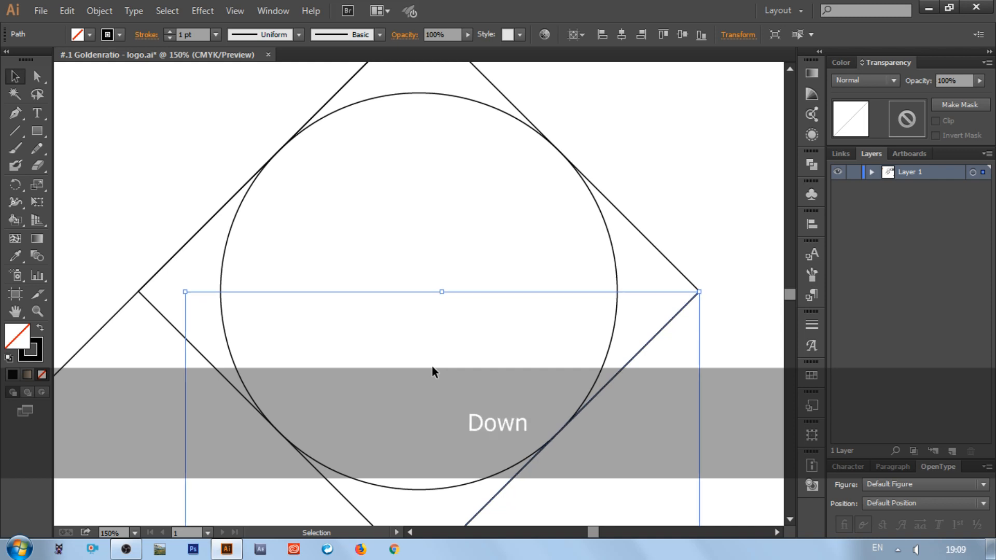
{"action": "key", "text": "Right"}
{"action": "key", "text": "Right"}
{"action": "key", "text": "Up"}
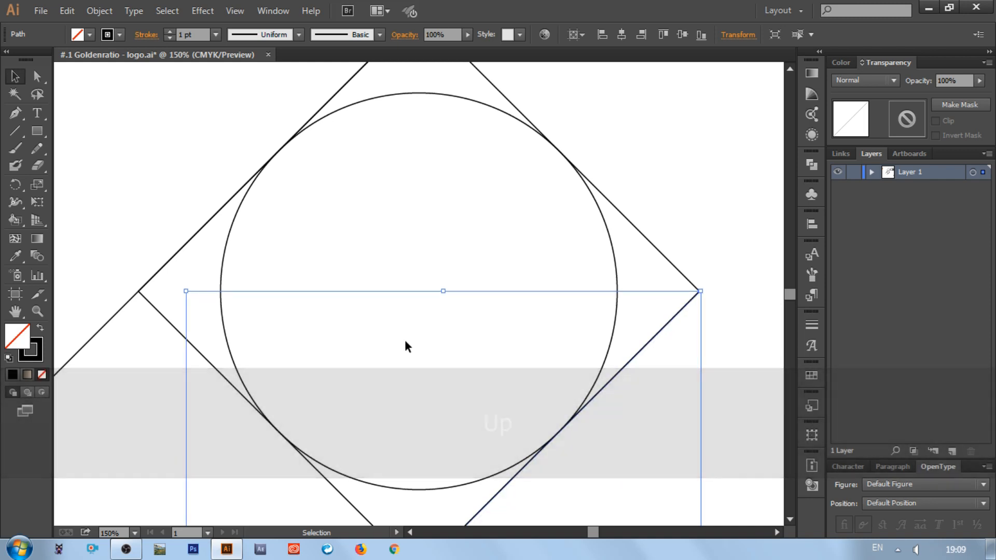
{"action": "key", "text": "ctrl+minus"}
{"action": "key", "text": "ctrl+0"}
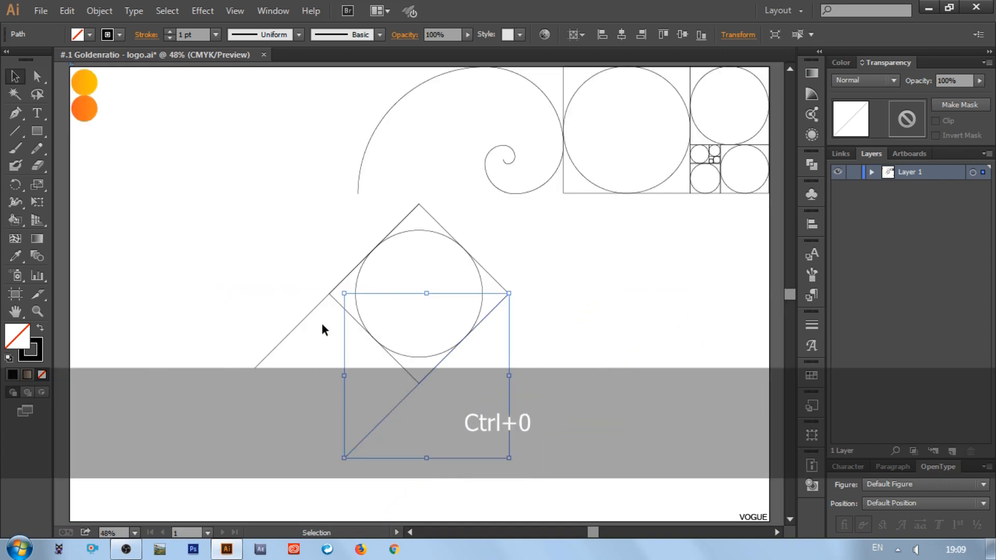
Step: Group the two parallel diagonal lines and centre the group horizontally and vertically on the artboard
{"action": "left_click", "coordinate": [305, 315], "text": "shift"}
{"action": "right_click", "coordinate": [305, 315]}
{"action": "left_click", "coordinate": [350, 386]}
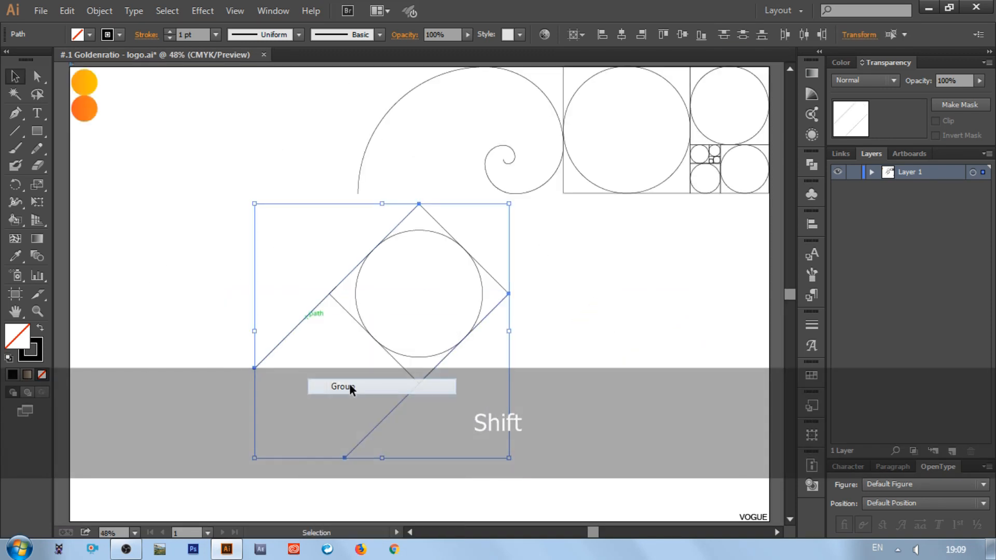
{"action": "left_click", "coordinate": [622, 33]}
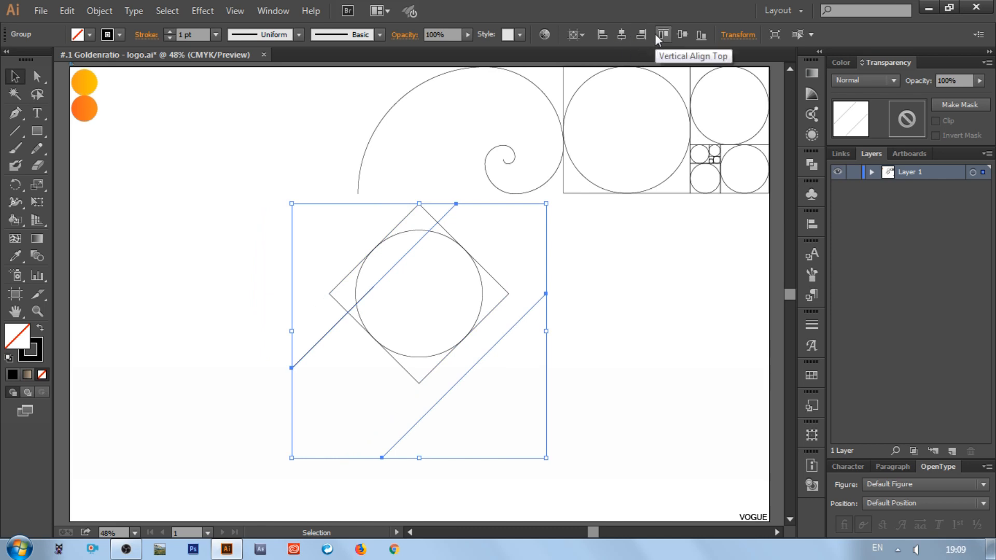
{"action": "left_click", "coordinate": [681, 34]}
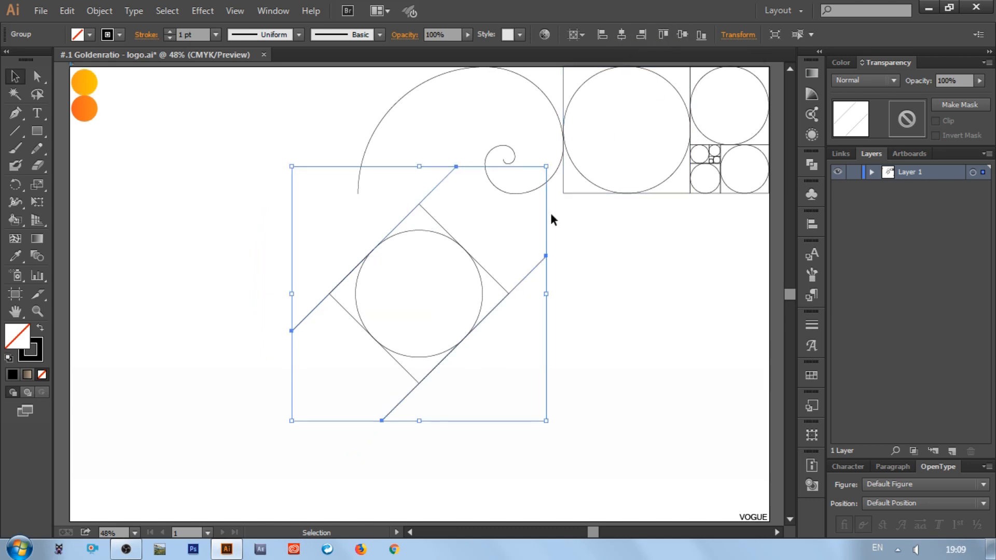
Step: Delete the diamond and add a pasted copy of the line pair, rotated 90° and centred around the circle
{"action": "left_click", "coordinate": [499, 280]}
{"action": "key", "text": "Delete"}
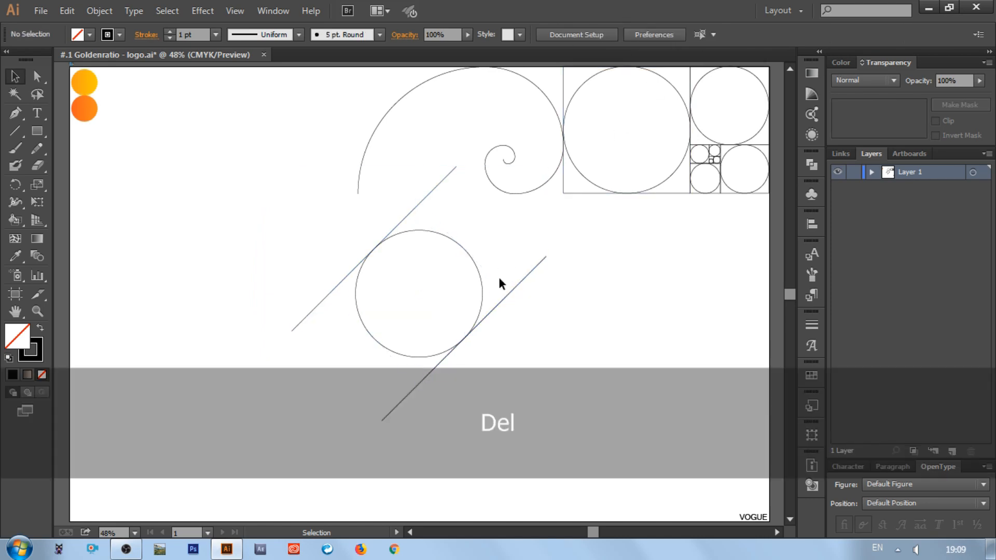
{"action": "left_click", "coordinate": [431, 191]}
{"action": "key", "text": "ctrl+v"}
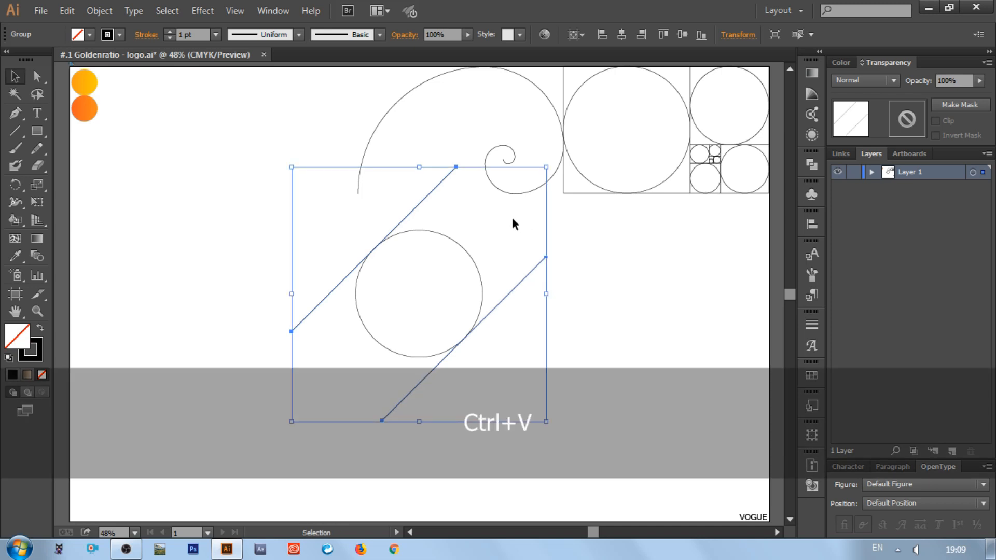
{"action": "left_click_drag", "start_coordinate": [551, 164], "coordinate": [353, 212]}
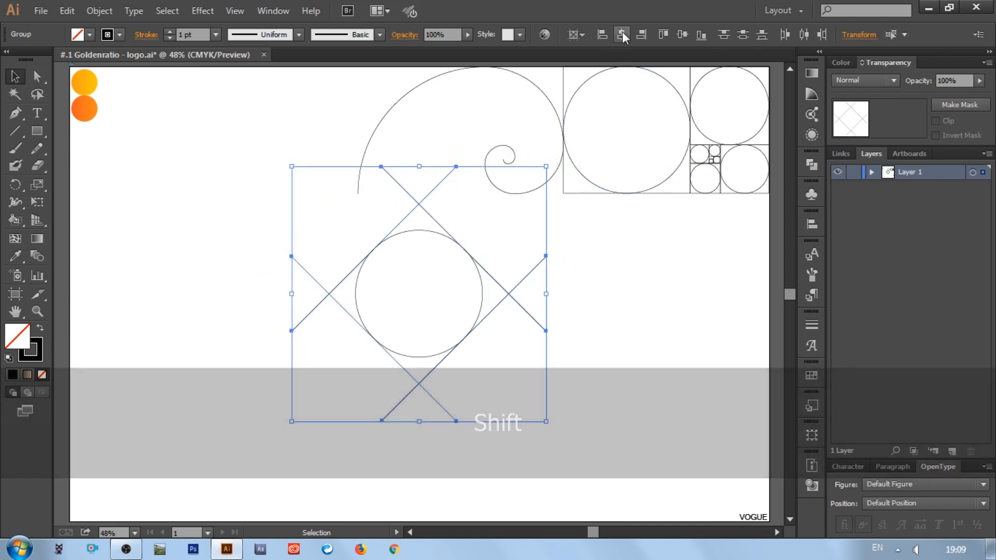
{"action": "left_click", "coordinate": [588, 247]}
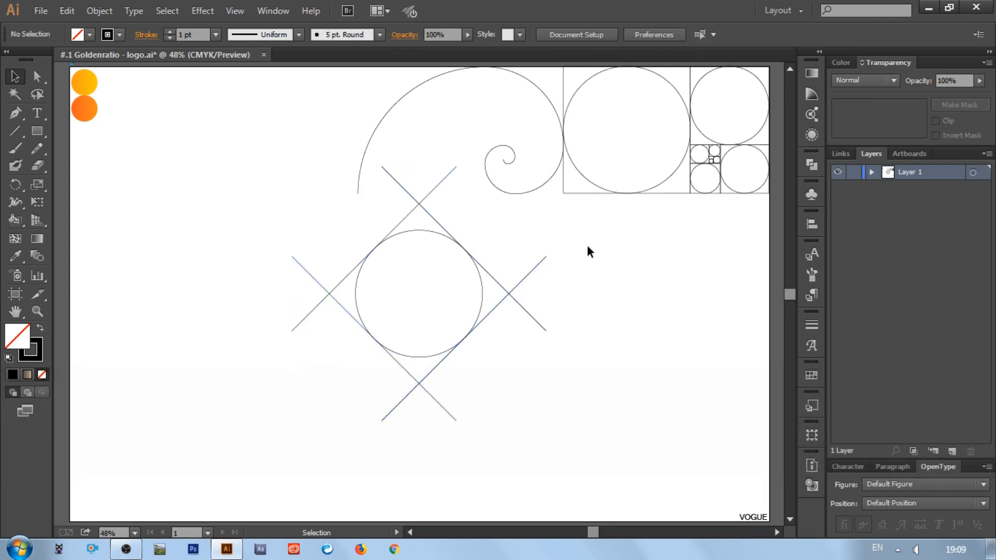
Step: Ungroup both crossing line pairs around the circle and deselect them
{"action": "left_click_drag", "start_coordinate": [416, 207], "coordinate": [418, 205]}
{"action": "right_click", "coordinate": [419, 204]}
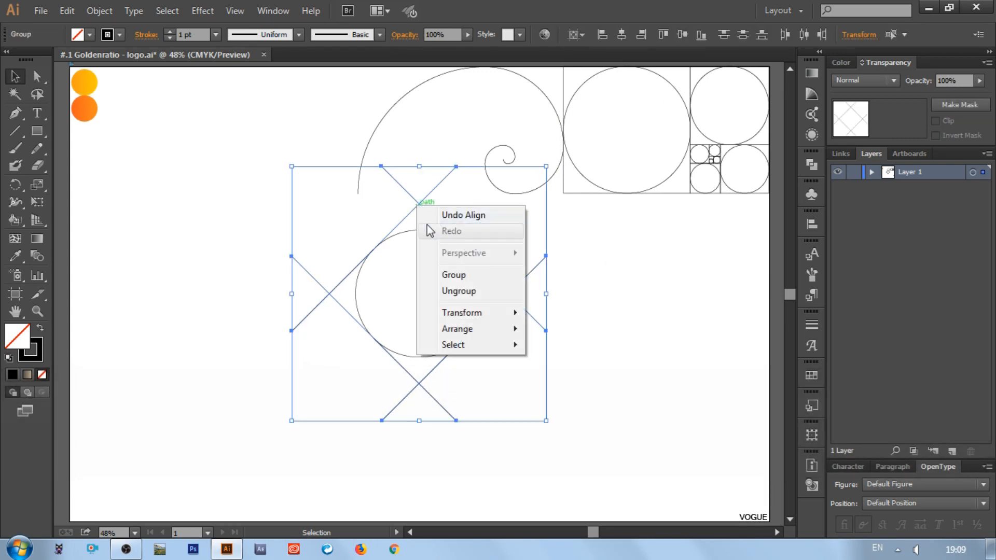
{"action": "left_click", "coordinate": [452, 289]}
{"action": "left_click", "coordinate": [442, 205]}
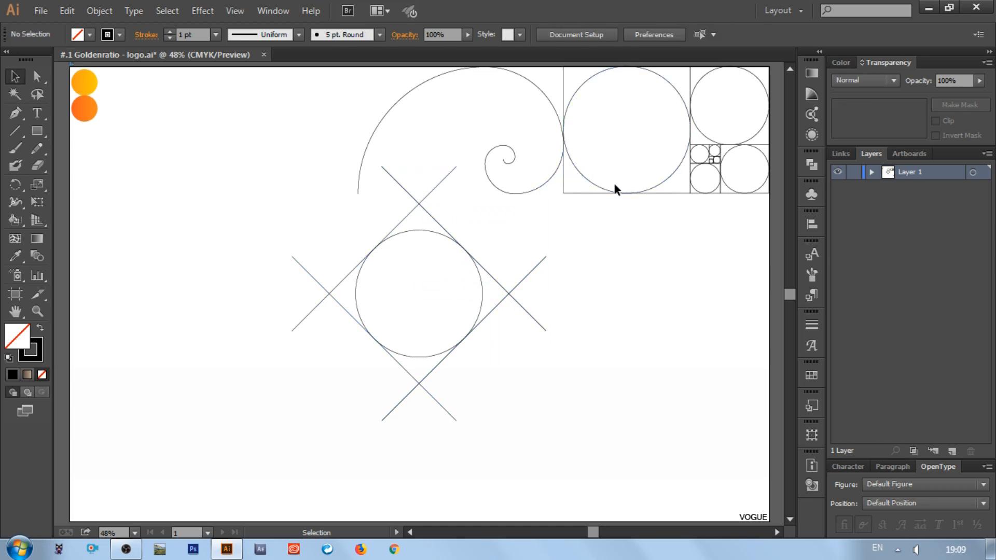
Step: Copy the small circle beside the smallest squares of the golden ratio grid and paste it in the large circle's centre
{"action": "left_click", "coordinate": [696, 163]}
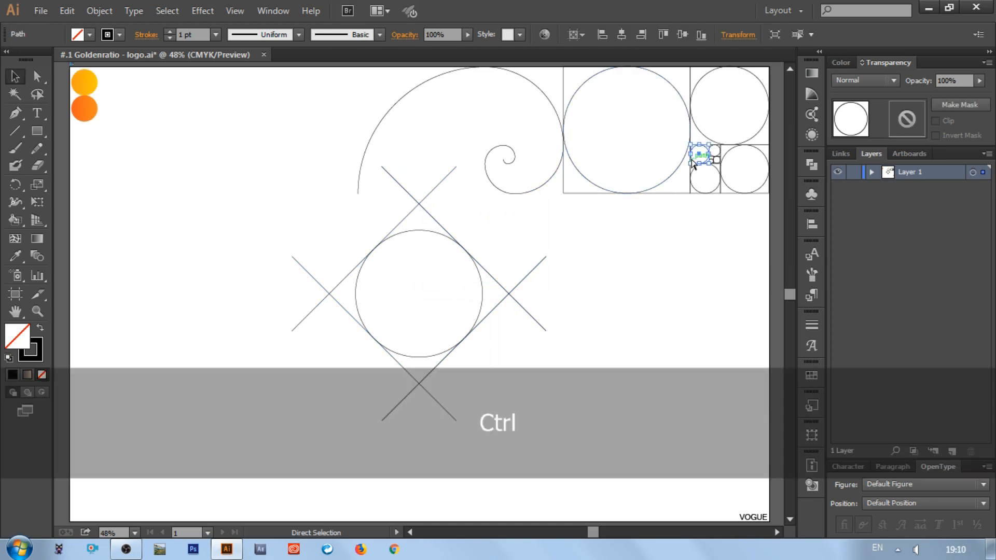
{"action": "key", "text": "ctrl+c"}
{"action": "key", "text": "ctrl+v"}
{"action": "left_click", "coordinate": [442, 306]}
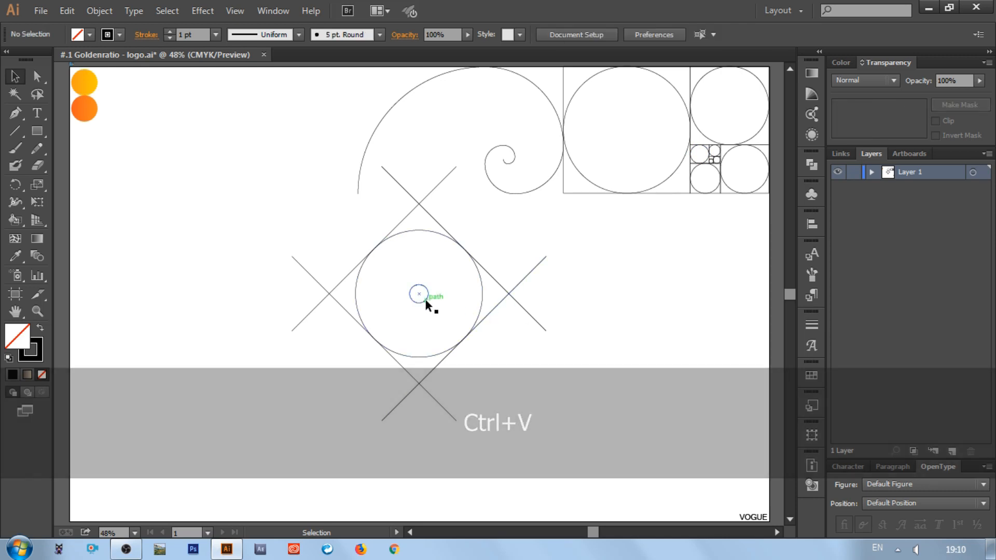
Step: Duplicate the small circle and fit the copy inside the large circle where the upper-left diagonal line touches it
{"action": "left_click_drag", "start_coordinate": [422, 297], "coordinate": [388, 256]}
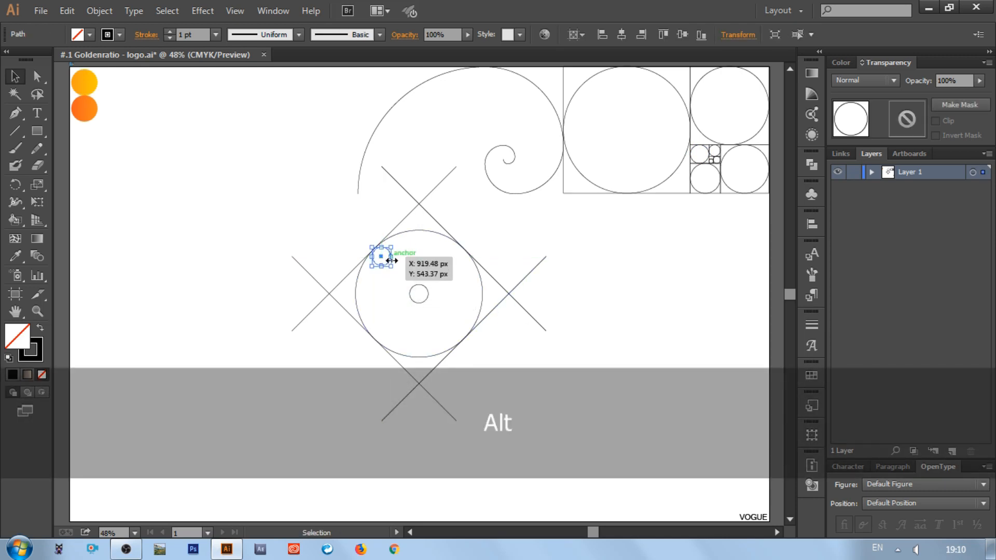
{"action": "key", "text": "ctrl+equal"}
{"action": "key", "text": "ctrl+equal"}
{"action": "key", "text": "ctrl+equal"}
{"action": "key", "text": "ctrl+equal"}
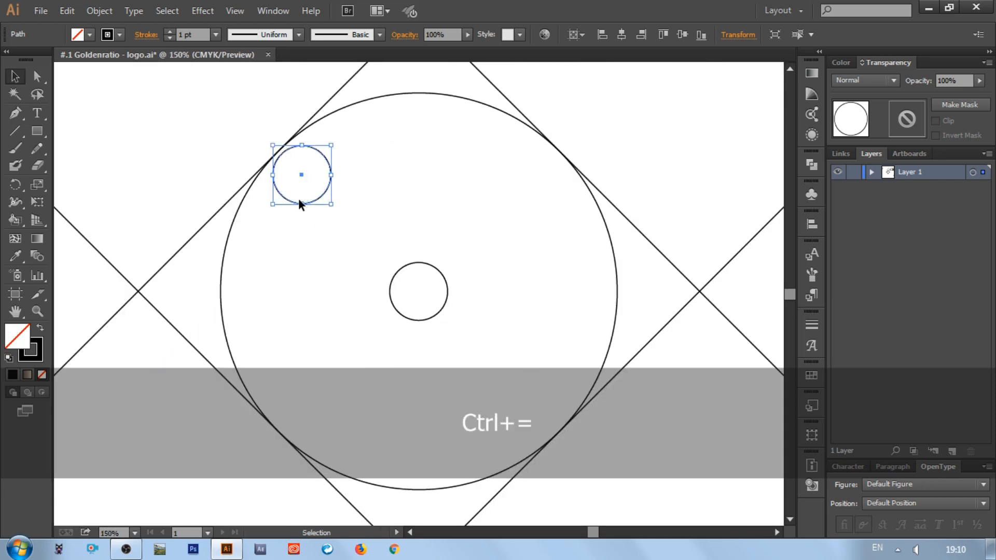
{"action": "scroll", "coordinate": [299, 200], "scroll_direction": "up", "scroll_amount": 4}
{"action": "scroll", "coordinate": [294, 260], "scroll_direction": "left", "scroll_amount": 3}
{"action": "scroll", "coordinate": [358, 279], "scroll_direction": "up", "scroll_amount": 1}
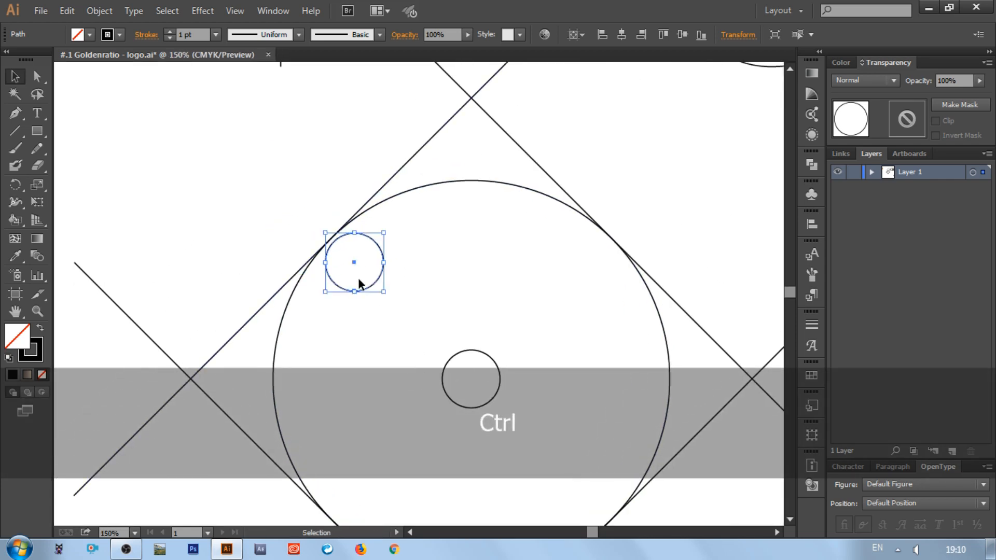
{"action": "left_click_drag", "start_coordinate": [376, 279], "coordinate": [374, 282]}
{"action": "left_click", "coordinate": [384, 287]}
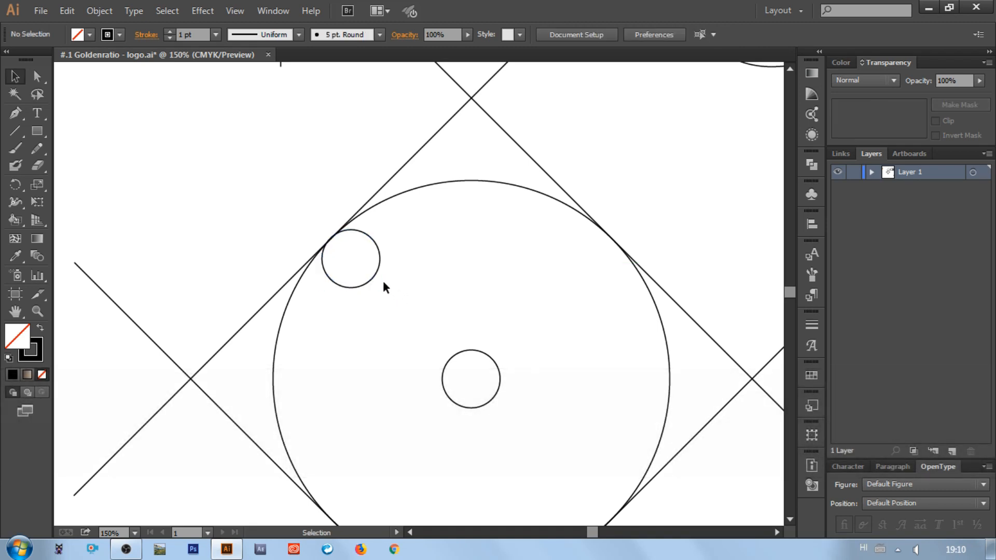
Step: Duplicate the upper-left small circle to the opposite side, fitting it inside the large circle at the lower-right tangent point
{"action": "scroll", "coordinate": [384, 287], "scroll_direction": "down", "scroll_amount": 5}
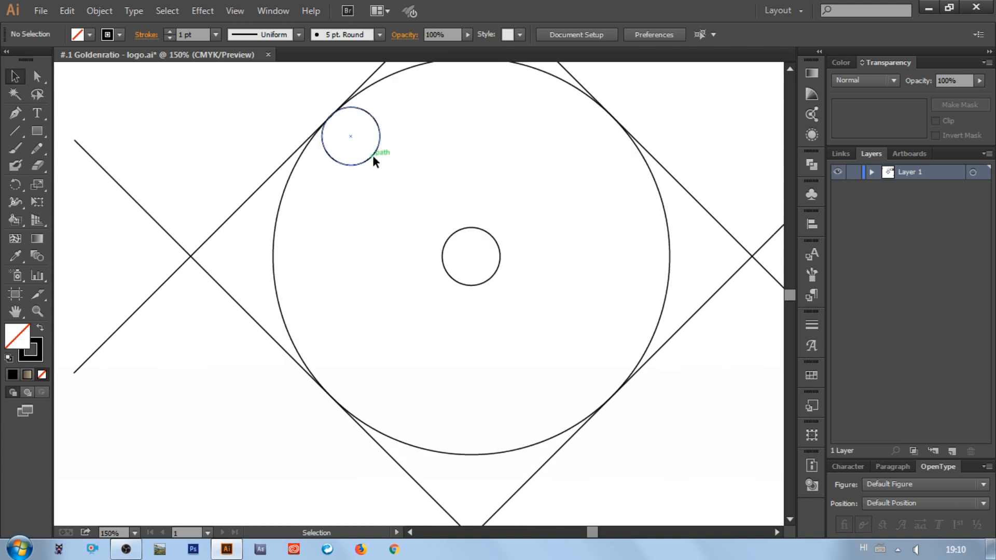
{"action": "left_click_drag", "start_coordinate": [374, 158], "coordinate": [626, 383]}
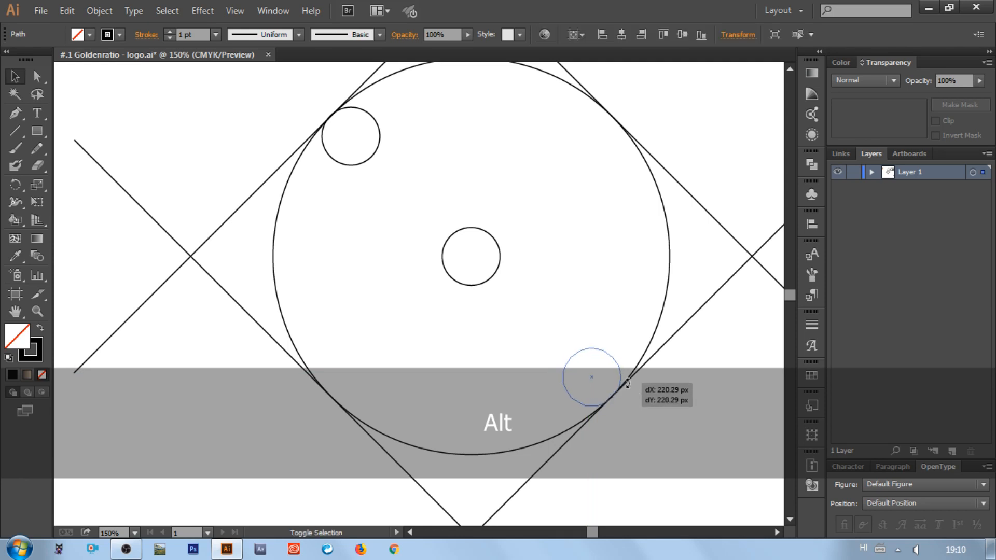
{"action": "key", "text": "ctrl+equal"}
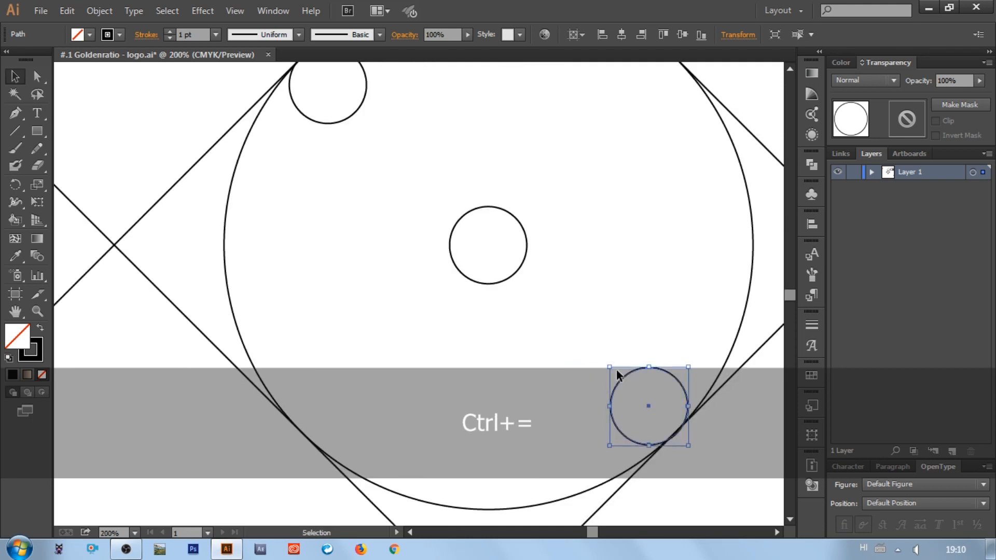
{"action": "scroll", "coordinate": [612, 369], "scroll_direction": "down", "scroll_amount": 3}
{"action": "mouse_move", "coordinate": [676, 277]}
{"action": "left_mouse_down"}
{"action": "mouse_move", "coordinate": [664, 262]}
{"action": "mouse_move", "coordinate": [678, 277]}
{"action": "mouse_move", "coordinate": [679, 268]}
{"action": "left_mouse_up"}
{"action": "scroll", "coordinate": [523, 220], "scroll_direction": "up", "scroll_amount": 3}
Step: Delete the small circle at the large circle's centre
{"action": "left_click", "coordinate": [523, 220]}
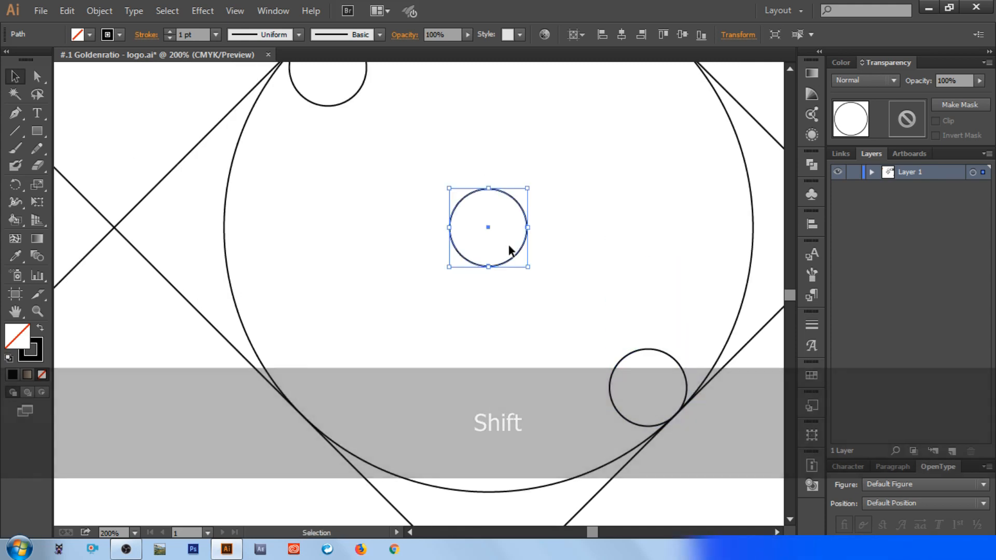
{"action": "key", "text": "Delete"}
{"action": "key", "text": "ctrl"}
{"action": "key", "text": "ctrl+0"}
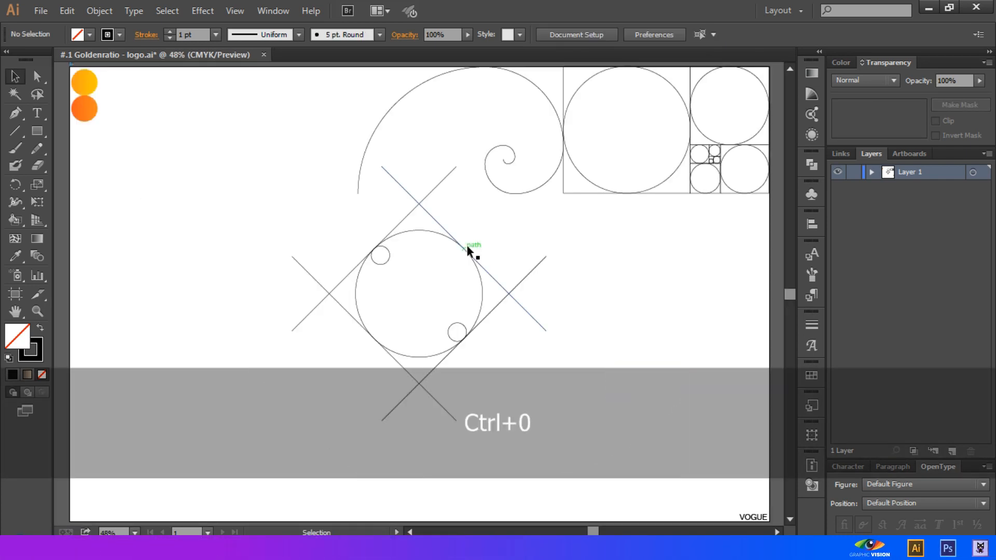
Step: Group the upper-left and lower-right small circles inside the large circle
{"action": "left_click", "coordinate": [387, 263]}
{"action": "key", "text": "shift"}
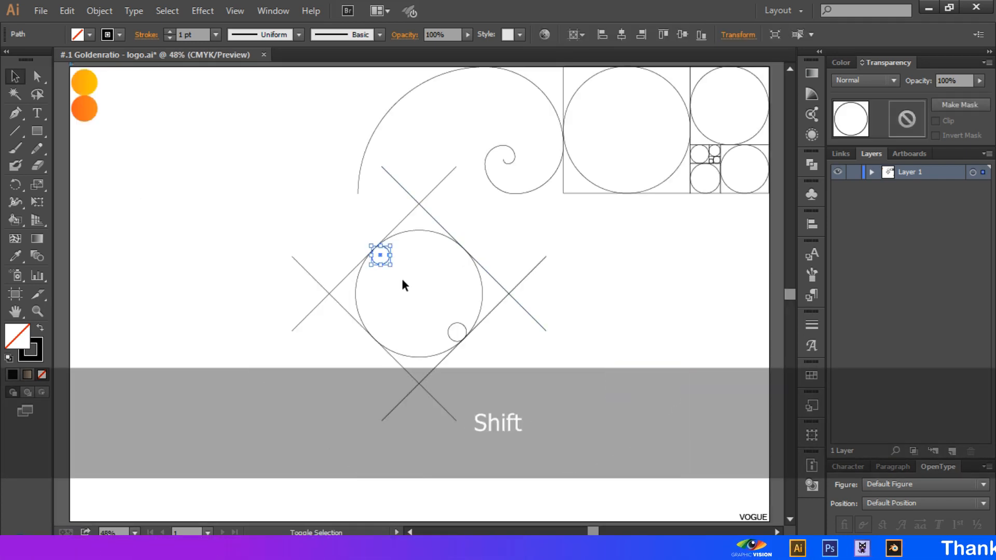
{"action": "left_click", "coordinate": [455, 330], "text": "shift"}
{"action": "right_click", "coordinate": [456, 330]}
{"action": "left_click", "coordinate": [493, 176]}
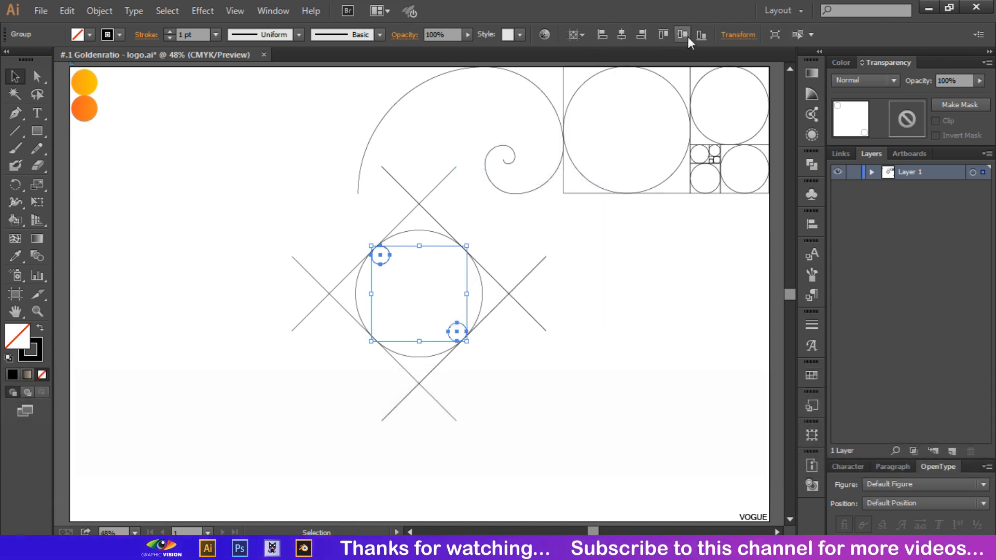
Step: Duplicate the grouped pair of small circles and rotate the copy 90° so it runs along the opposite diagonal
{"action": "key", "text": "ctrl+v"}
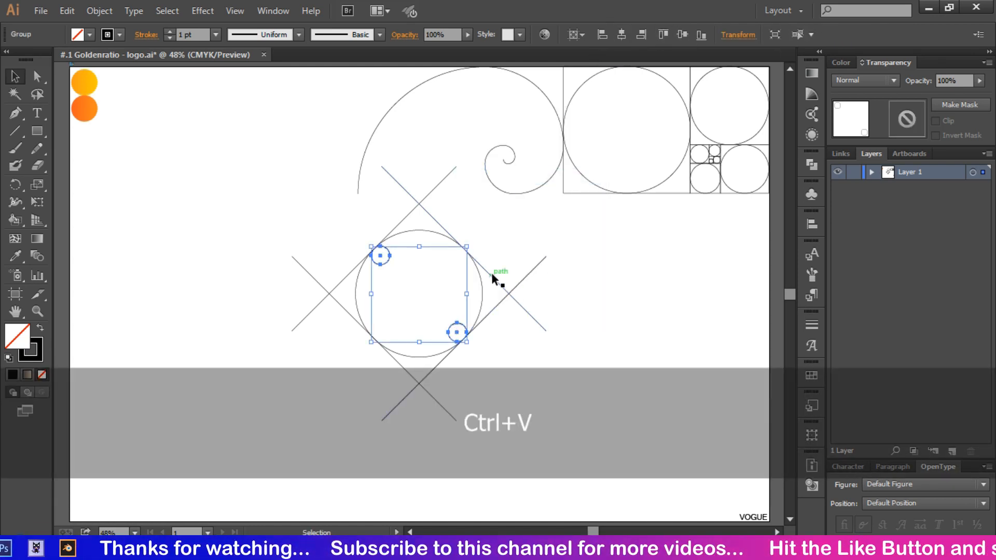
{"action": "left_click_drag", "start_coordinate": [456, 333], "coordinate": [523, 295]}
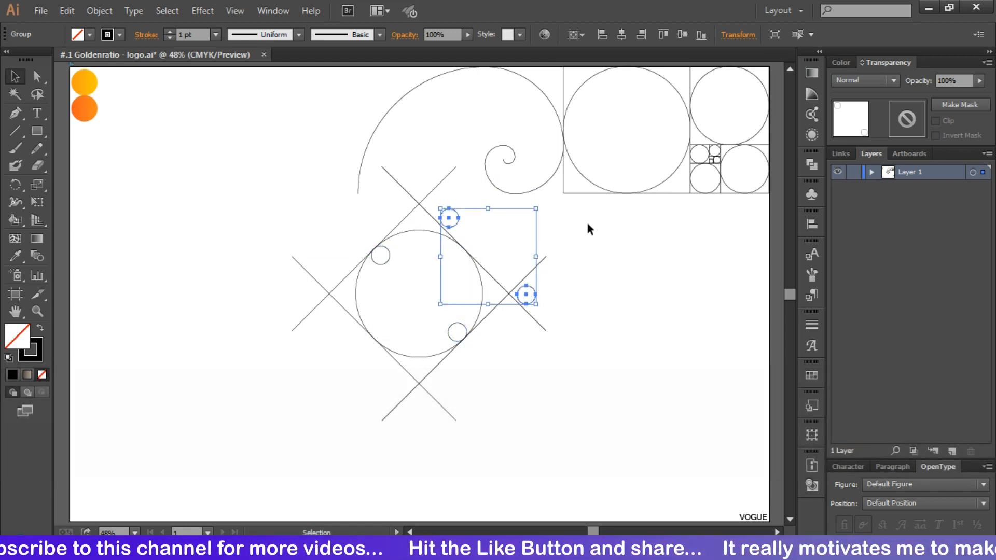
{"action": "left_click", "coordinate": [538, 206]}
{"action": "left_click", "coordinate": [458, 217]}
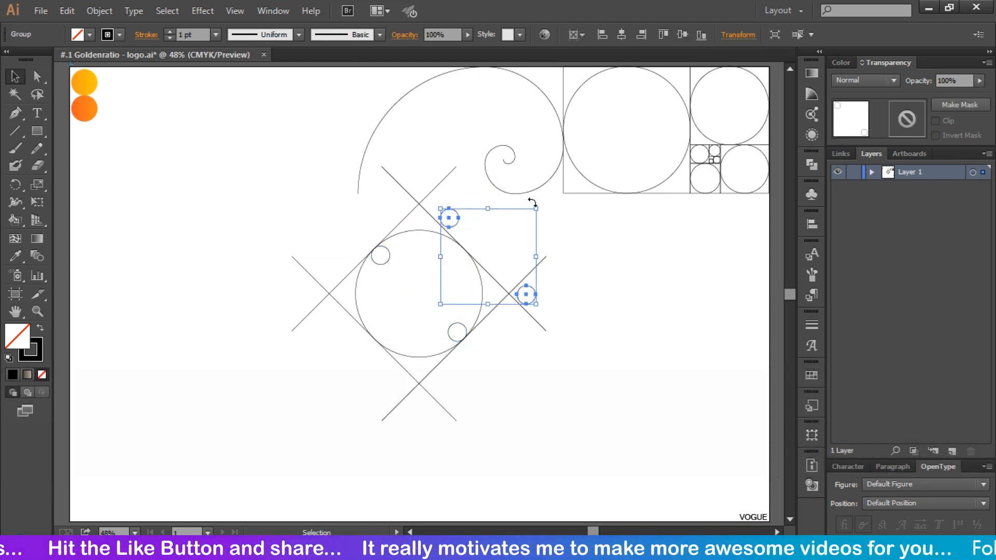
{"action": "left_click_drag", "start_coordinate": [533, 201], "coordinate": [440, 195]}
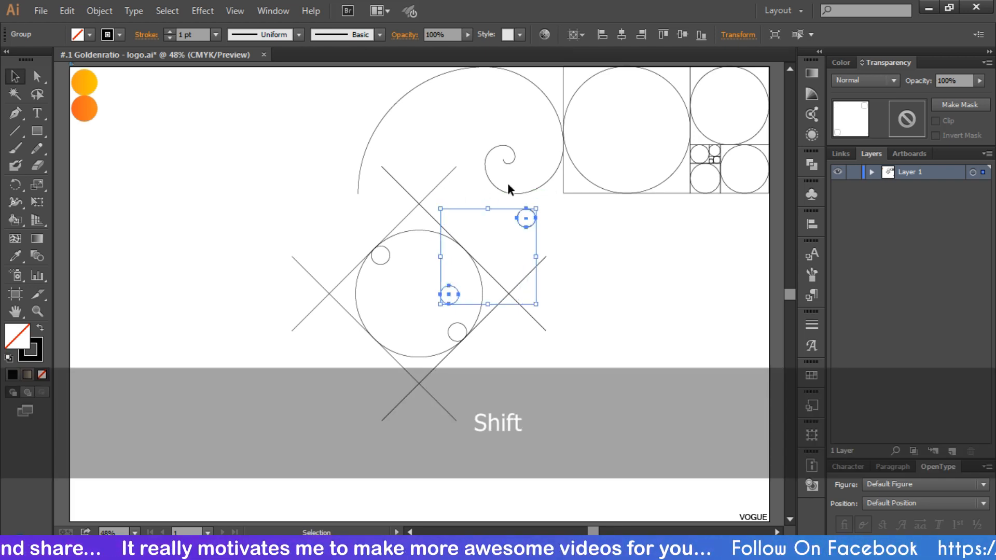
Step: Centre the rotated pair of small circles horizontally and vertically on the artboard
{"action": "left_click", "coordinate": [620, 35]}
{"action": "left_click", "coordinate": [677, 35]}
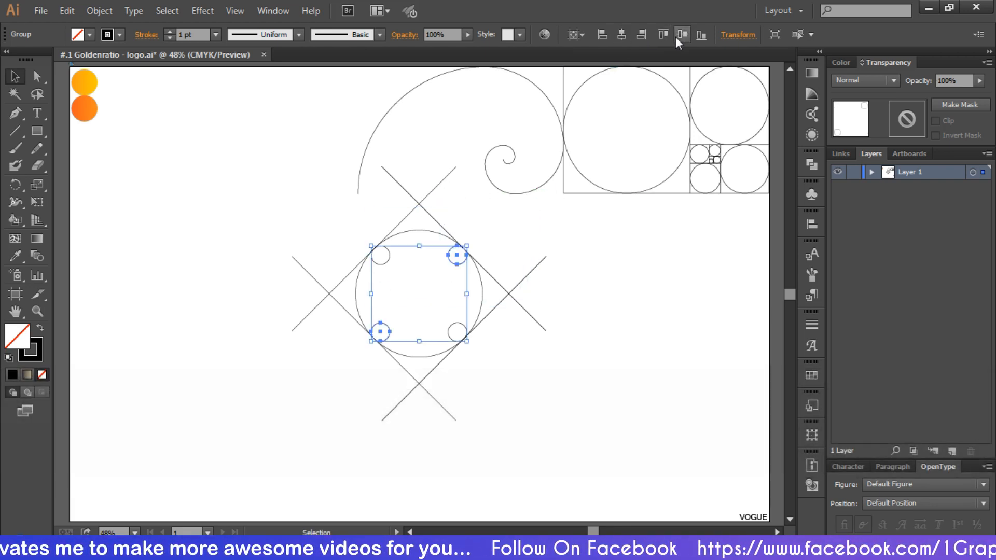
{"action": "left_click", "coordinate": [618, 269]}
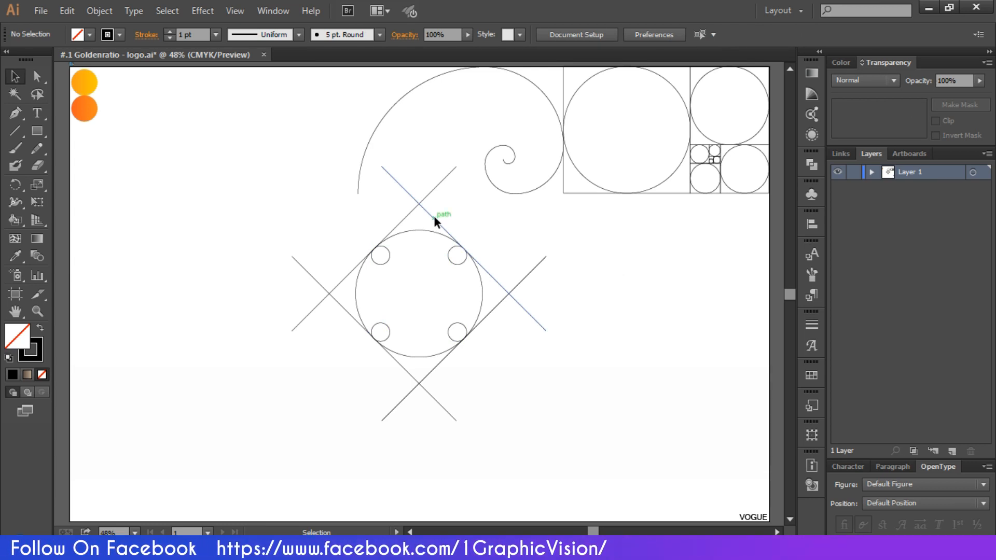
Step: Copy the upper-right diagonal line inward twice, placing the copies tangent to the inner sides of the upper-right and lower-left small circles
{"action": "left_click_drag", "start_coordinate": [434, 216], "coordinate": [423, 238]}
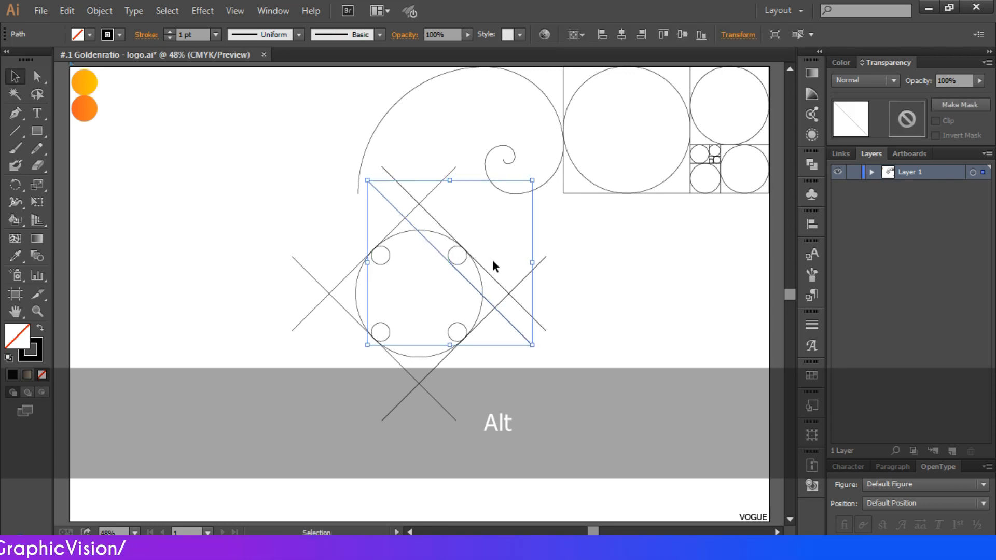
{"action": "key", "text": "ctrl+equal"}
{"action": "key", "text": "ctrl+equal"}
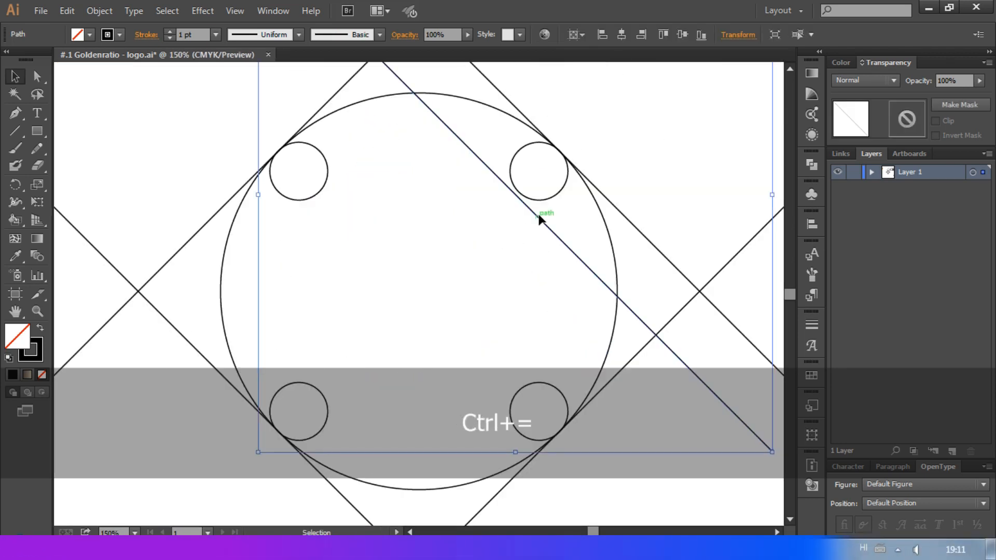
{"action": "left_click_drag", "start_coordinate": [543, 220], "coordinate": [346, 421]}
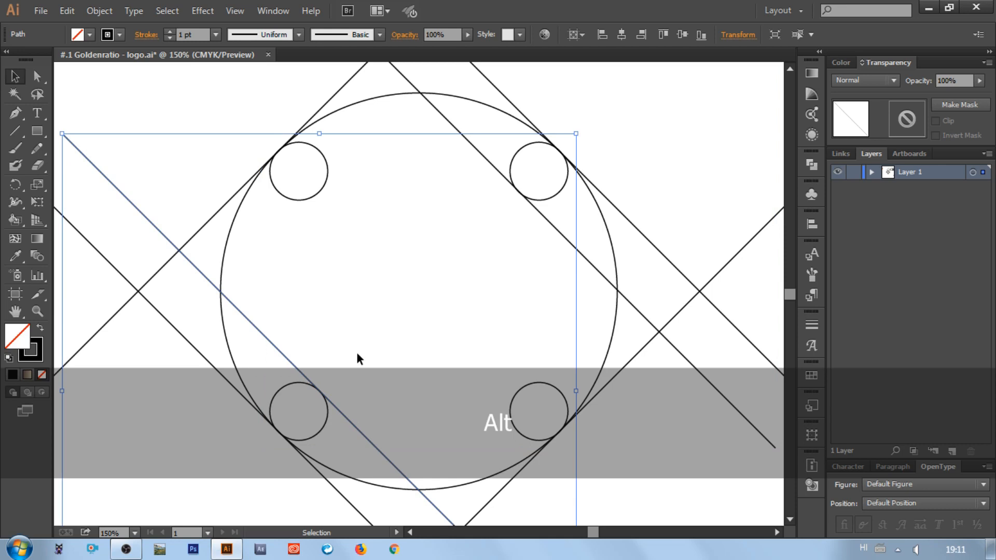
{"action": "left_click", "coordinate": [357, 358]}
Step: Add matching inner parallel lines tangent to the inner sides of the upper-left and lower-right small circles
{"action": "scroll", "coordinate": [289, 281], "scroll_direction": "up", "scroll_amount": 3}
{"action": "left_click_drag", "start_coordinate": [234, 270], "coordinate": [494, 489]}
{"action": "left_click", "coordinate": [471, 439]}
{"action": "key", "text": "ctrl+0"}
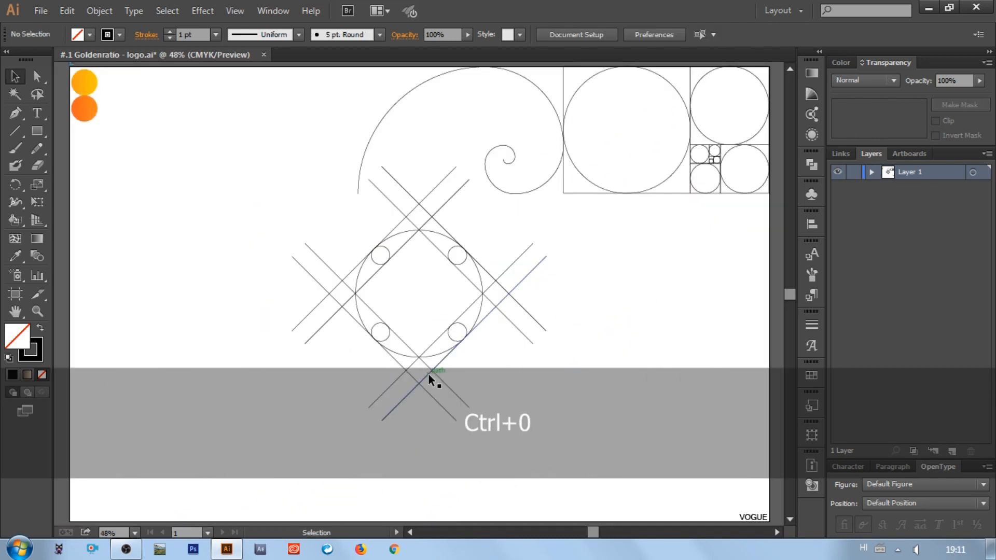
Step: Duplicate the upper-left and lower-right circle pair up along its parallel lines until the copies touch the inner upper-right diagonal
{"action": "left_click", "coordinate": [375, 260]}
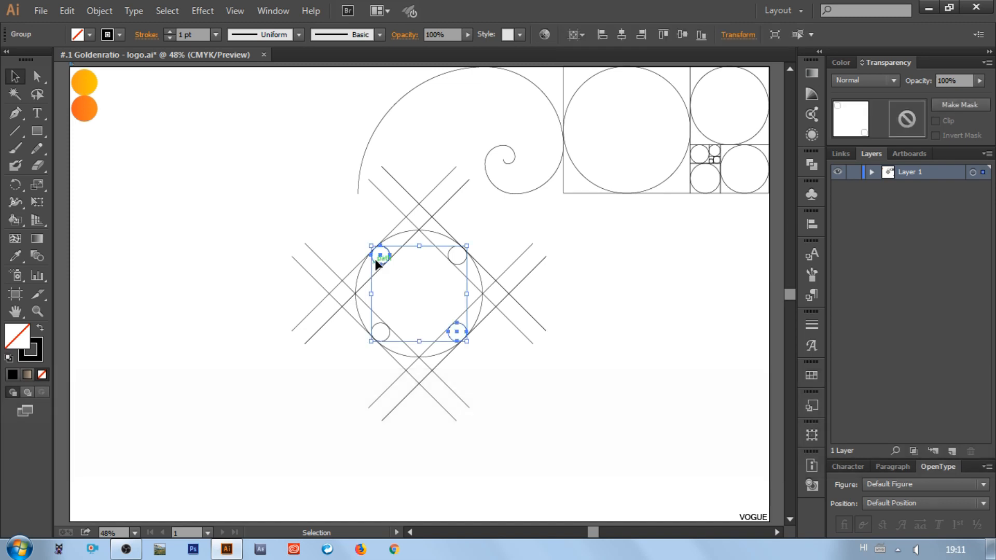
{"action": "left_click_drag", "start_coordinate": [383, 261], "coordinate": [403, 249]}
{"action": "key", "text": "ctrl+equal"}
{"action": "key", "text": "ctrl+equal"}
{"action": "key", "text": "ctrl+equal"}
{"action": "key", "text": "ctrl+equal"}
{"action": "scroll", "coordinate": [410, 206], "scroll_direction": "up", "scroll_amount": 4}
{"action": "key", "text": "v"}
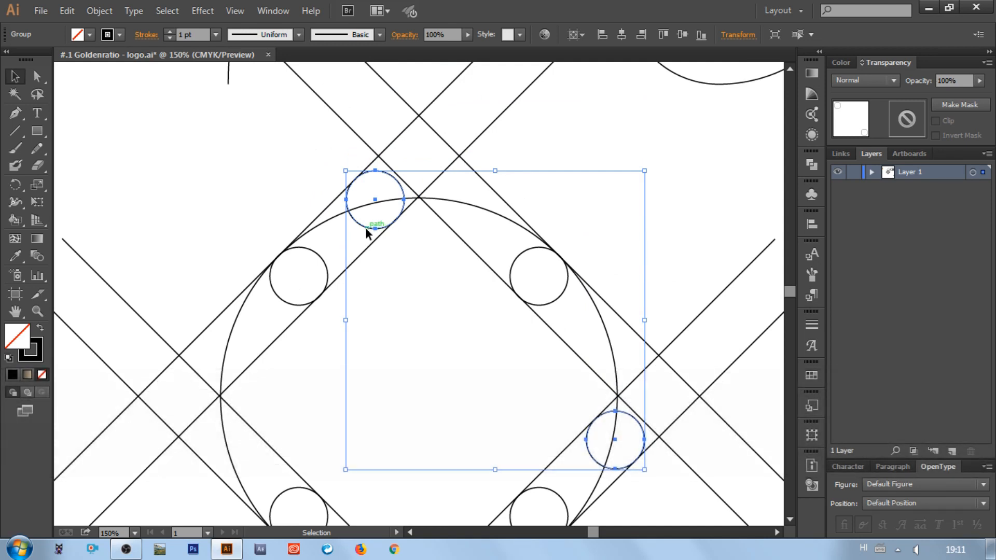
{"action": "mouse_move", "coordinate": [366, 230]}
{"action": "left_mouse_down"}
{"action": "mouse_move", "coordinate": [351, 243]}
{"action": "mouse_move", "coordinate": [371, 226]}
{"action": "left_mouse_up"}
Step: Duplicate the same circle pair down along its parallel lines until the copies touch the inner lower-left diagonal
{"action": "scroll", "coordinate": [370, 227], "scroll_direction": "down", "scroll_amount": 3}
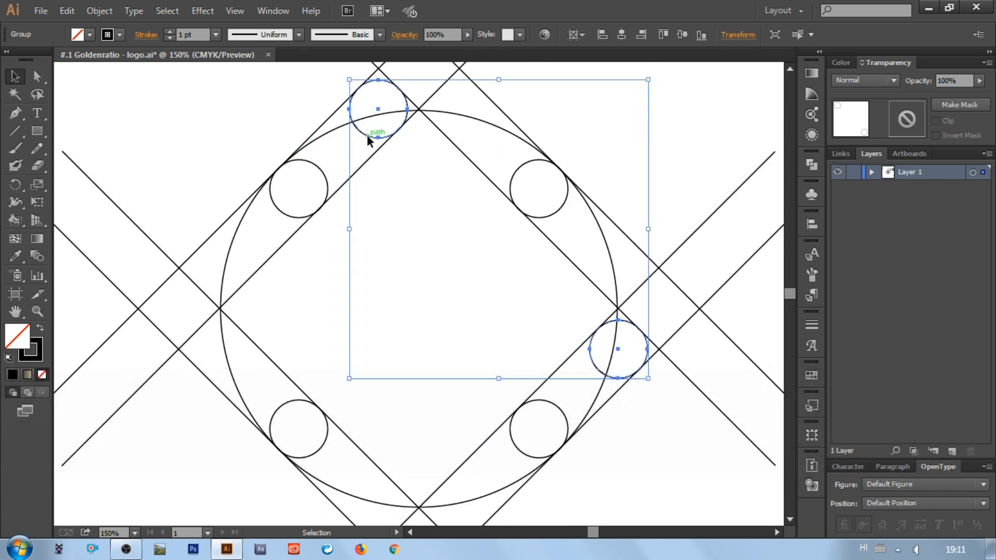
{"action": "left_click_drag", "start_coordinate": [367, 135], "coordinate": [216, 307]}
{"action": "left_click", "coordinate": [309, 293]}
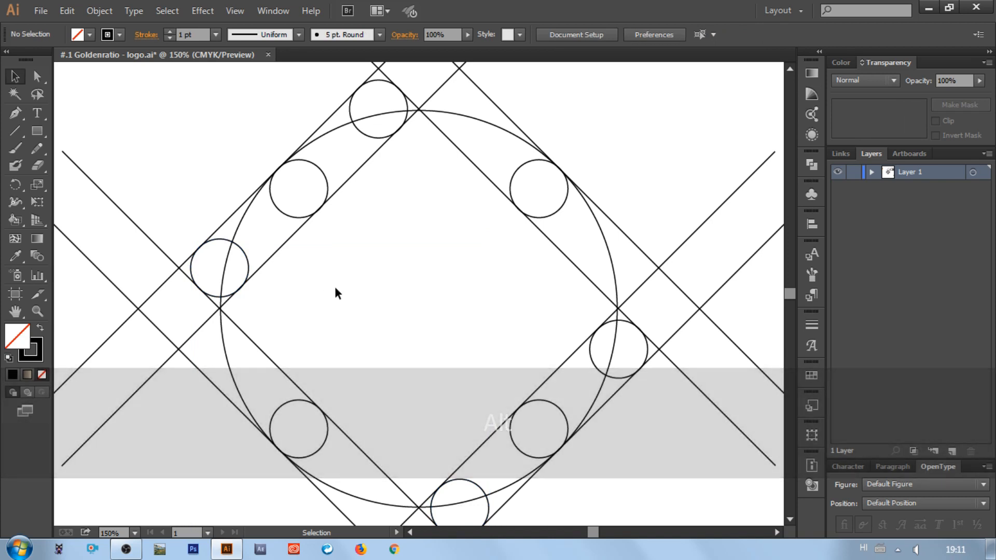
{"action": "key", "text": "ctrl+0"}
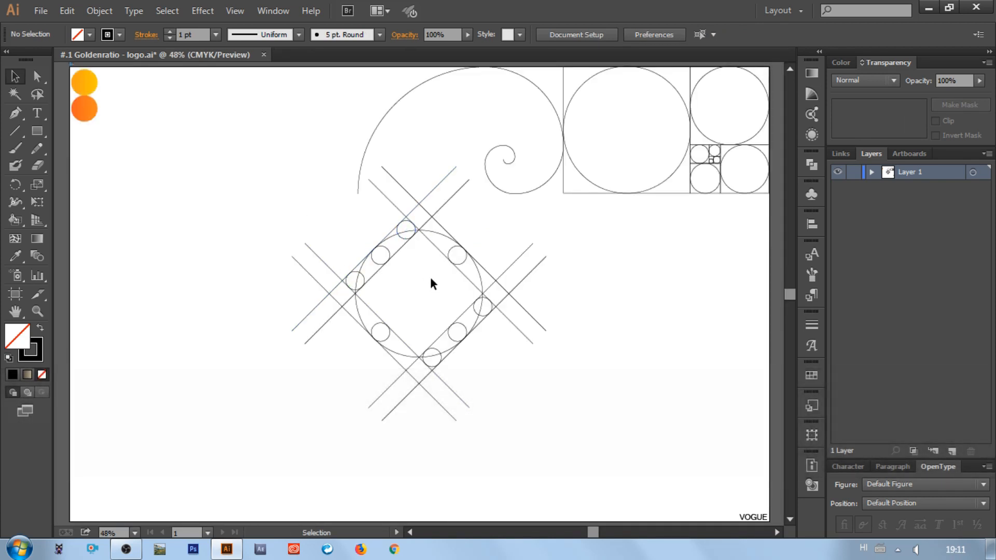
Step: Duplicate the upper-right and lower-left circle pair towards both ends of its parallel lines, beside the top, bottom and side corners
{"action": "left_click", "coordinate": [458, 267]}
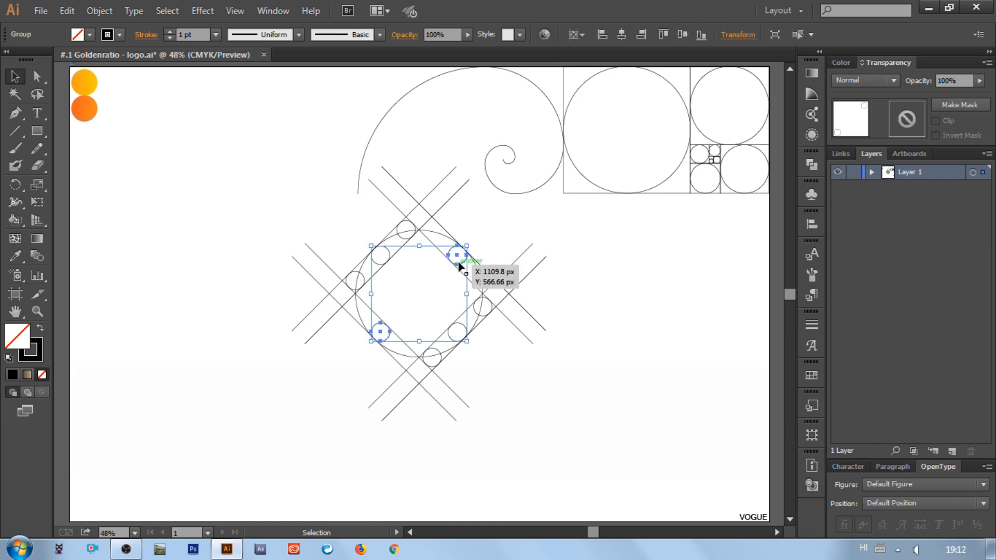
{"action": "left_click_drag", "start_coordinate": [458, 266], "coordinate": [483, 291]}
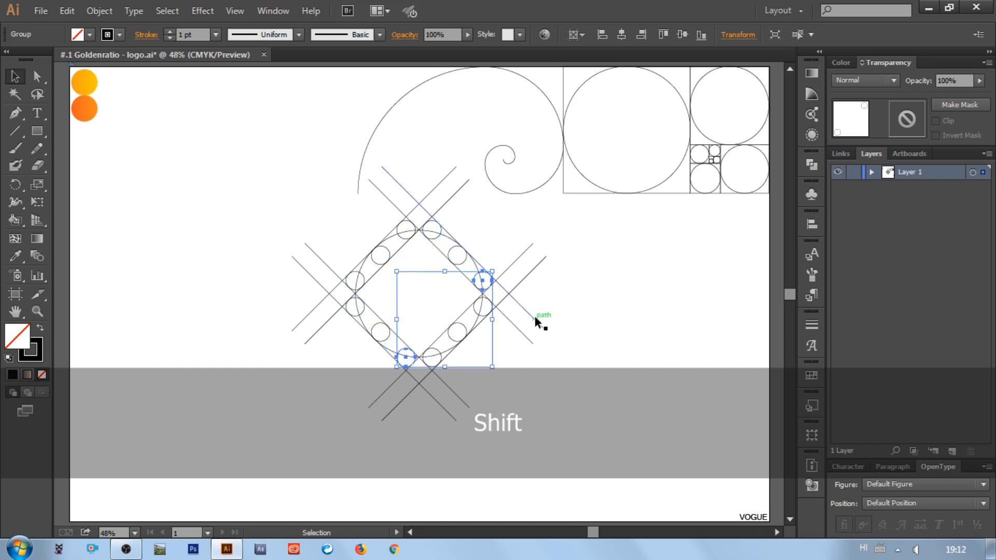
{"action": "left_click", "coordinate": [559, 306]}
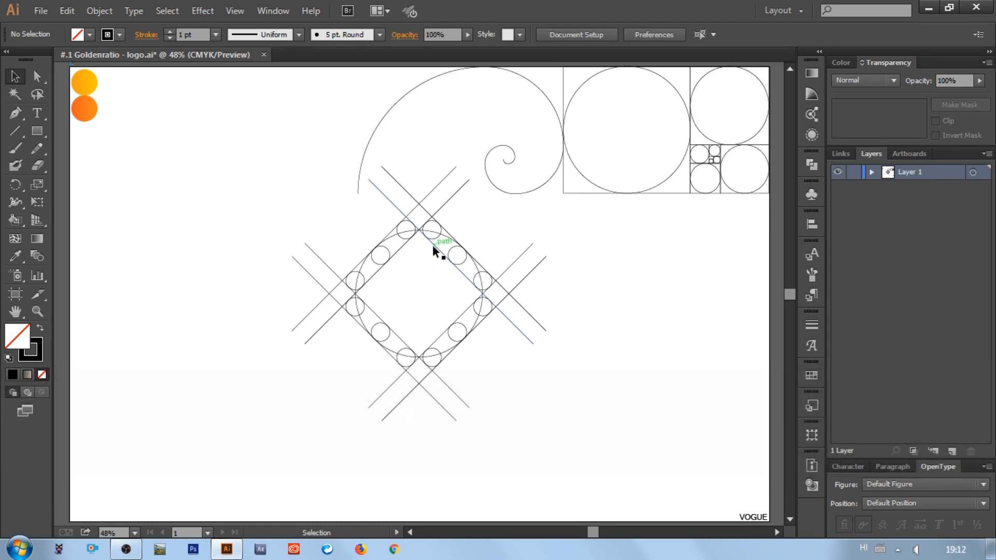
Step: Duplicate the inner upper-right diagonal twice inward, fitting the copies tangent to the facing sides of the first two small circles along the upper-left band
{"action": "left_click_drag", "start_coordinate": [434, 244], "coordinate": [406, 264]}
{"action": "key", "text": "ctrl+equal"}
{"action": "key", "text": "ctrl+equal"}
{"action": "key", "text": "ctrl+equal"}
{"action": "key", "text": "ctrl+equal"}
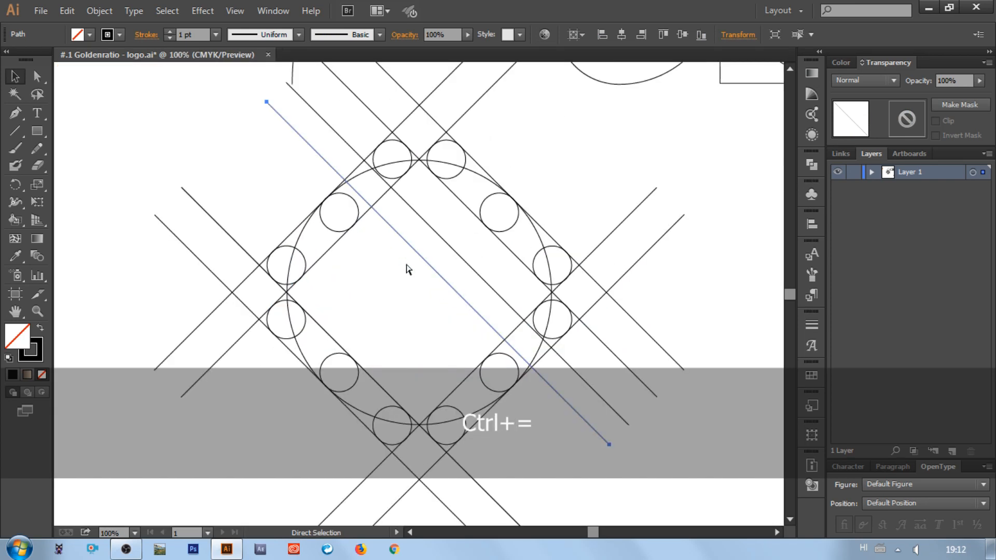
{"action": "scroll", "coordinate": [446, 197], "scroll_direction": "up", "scroll_amount": 3}
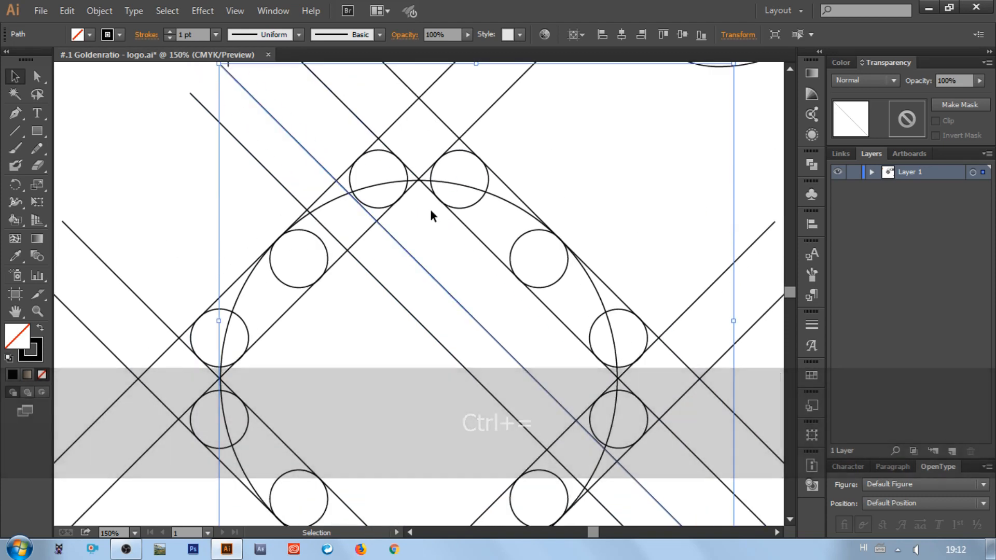
{"action": "left_click_drag", "start_coordinate": [415, 259], "coordinate": [414, 256]}
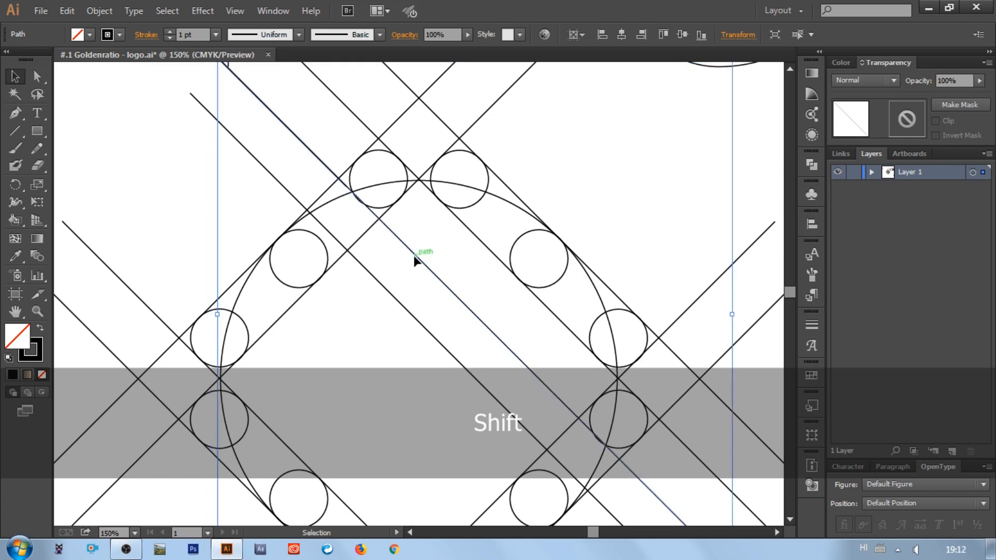
{"action": "key", "text": "ctrl+equal"}
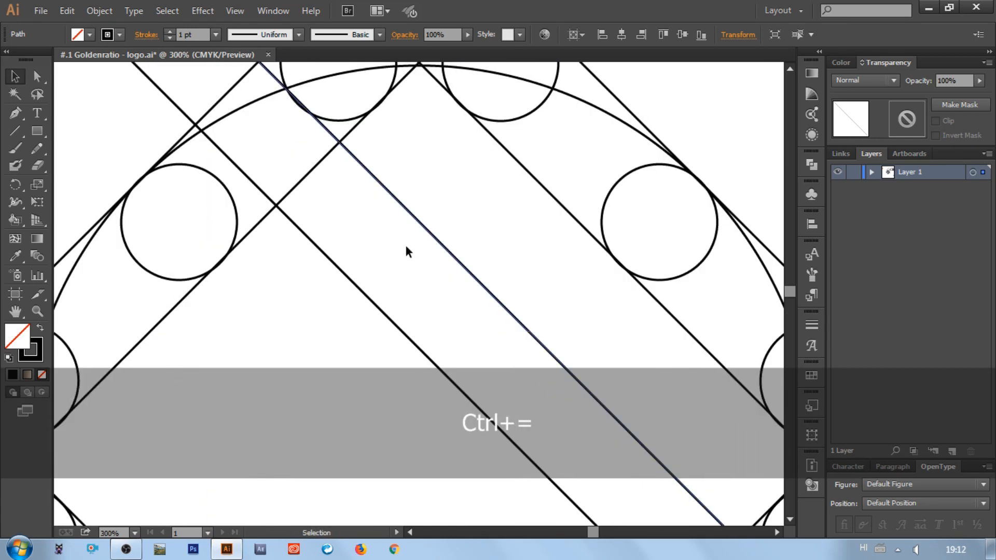
{"action": "left_click_drag", "start_coordinate": [392, 272], "coordinate": [394, 269]}
{"action": "left_click", "coordinate": [306, 307], "text": "shift"}
{"action": "left_click_drag", "start_coordinate": [306, 309], "coordinate": [289, 319]}
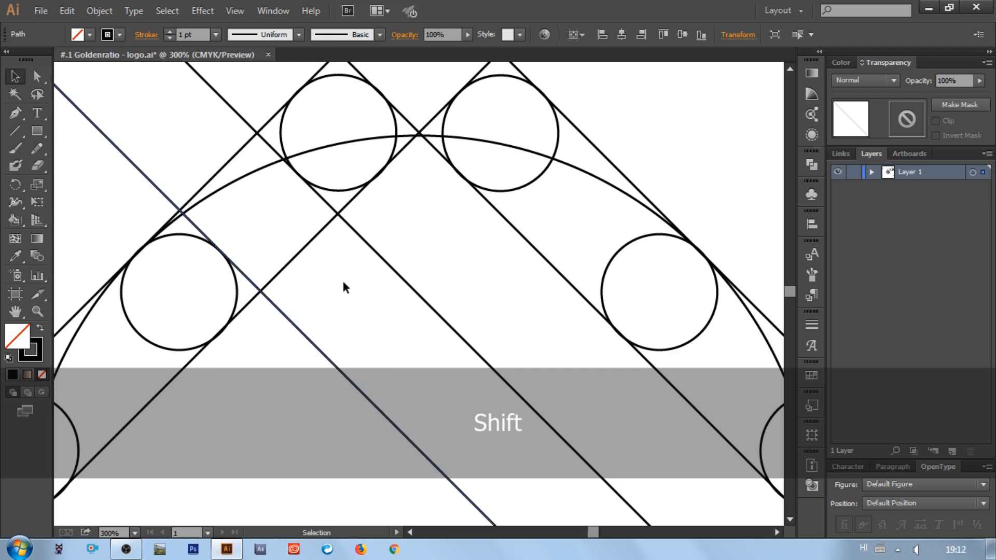
Step: Add two more parallel copies, tangent to the lower side of the middle upper-left circle and the upper side of the circle below it
{"action": "scroll", "coordinate": [366, 249], "scroll_direction": "left", "scroll_amount": 2}
{"action": "scroll", "coordinate": [388, 246], "scroll_direction": "down", "scroll_amount": 2}
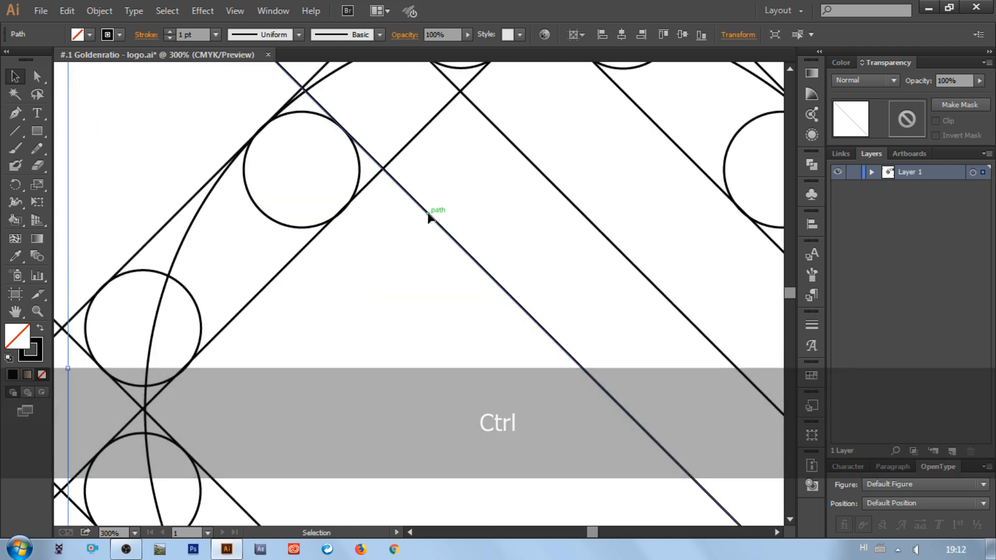
{"action": "left_click_drag", "start_coordinate": [428, 218], "coordinate": [272, 375]}
{"action": "left_click", "coordinate": [302, 355]}
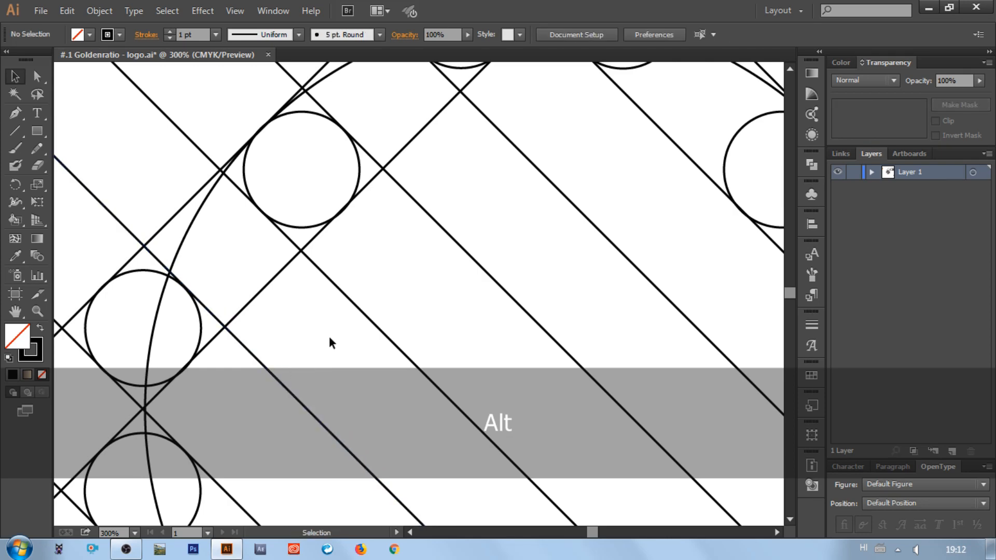
Step: Duplicate the inner upper-left diagonal four times across the large circle, fitting the copies tangent to the small circles to complete the crossing grid
{"action": "key", "text": "ctrl+minus"}
{"action": "key", "text": "ctrl+minus"}
{"action": "scroll", "coordinate": [377, 309], "scroll_direction": "down", "scroll_amount": 2}
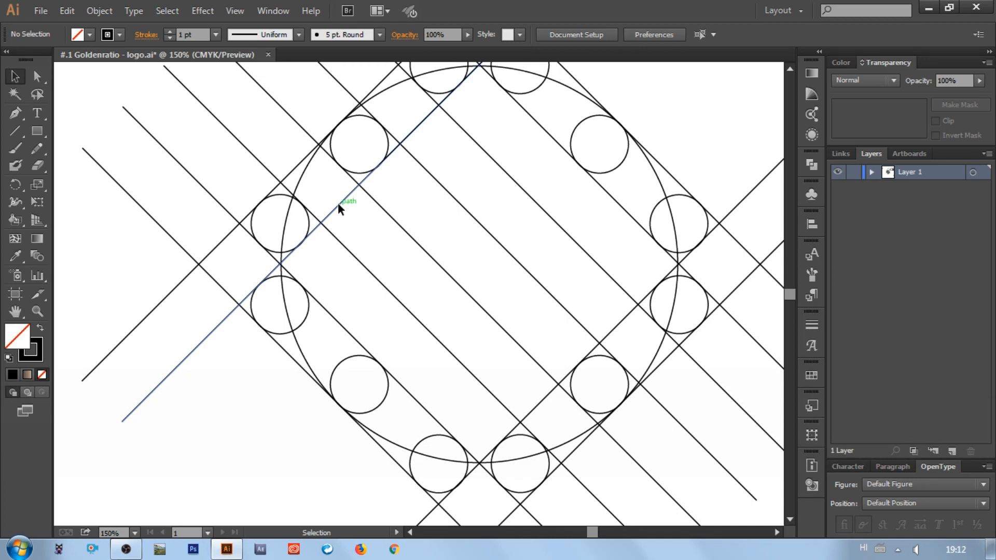
{"action": "left_click_drag", "start_coordinate": [337, 202], "coordinate": [431, 353]}
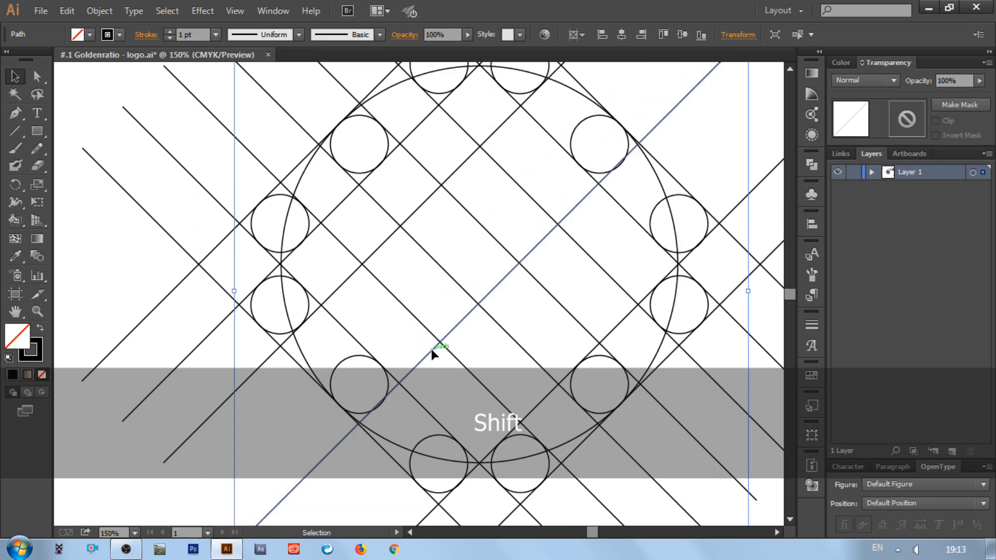
{"action": "key", "text": "ctrl+z"}
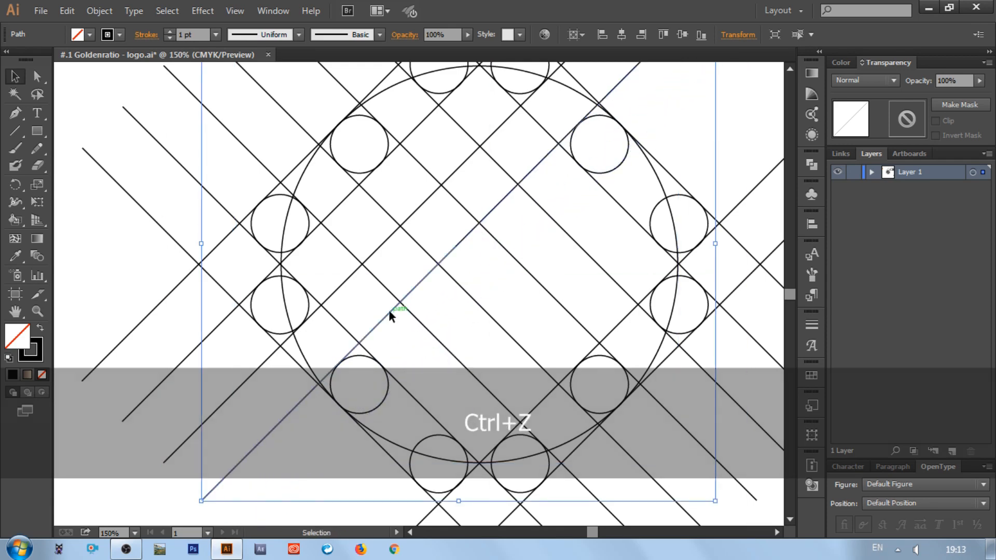
{"action": "left_click_drag", "start_coordinate": [390, 313], "coordinate": [466, 412]}
{"action": "left_click", "coordinate": [478, 414]}
{"action": "key", "text": "ctrl+0"}
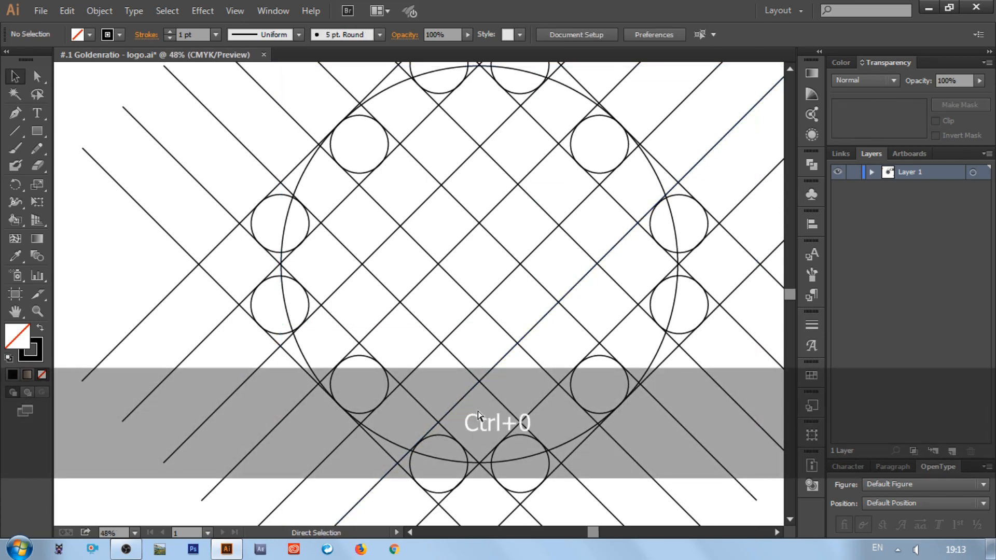
Step: Group all the diagonal lines and circles of the logo construction
{"action": "left_click_drag", "start_coordinate": [284, 234], "coordinate": [548, 410]}
{"action": "right_click", "coordinate": [476, 315]}
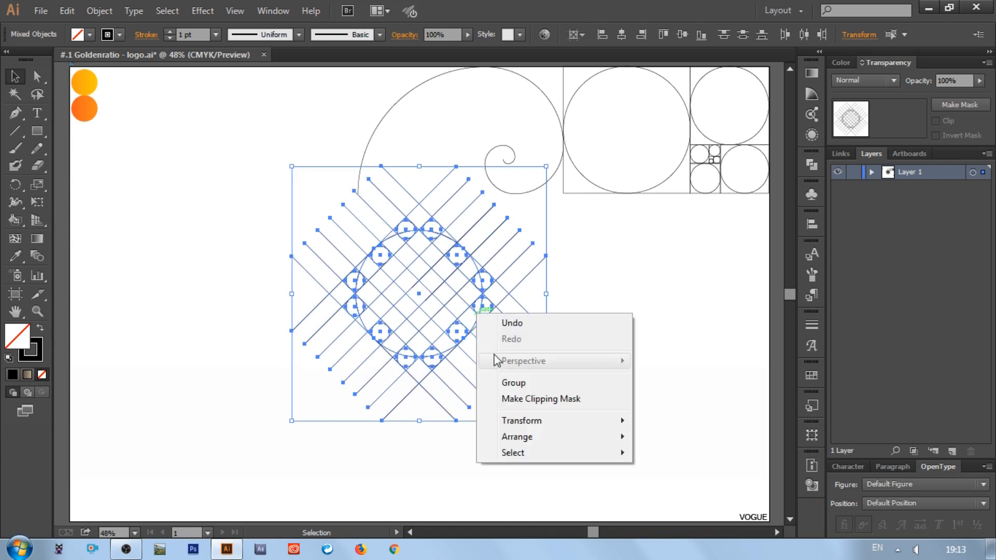
{"action": "left_click", "coordinate": [504, 382]}
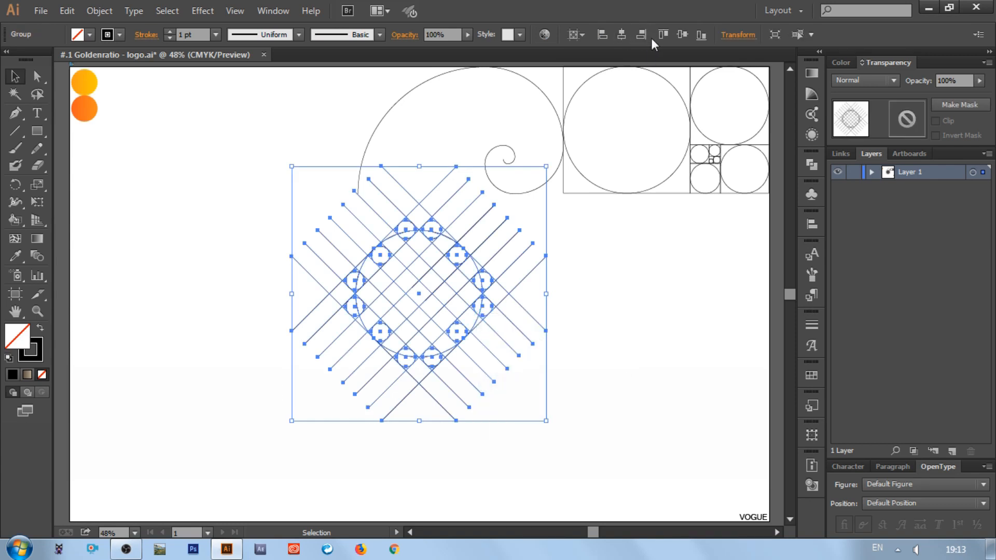
{"action": "left_click", "coordinate": [617, 294]}
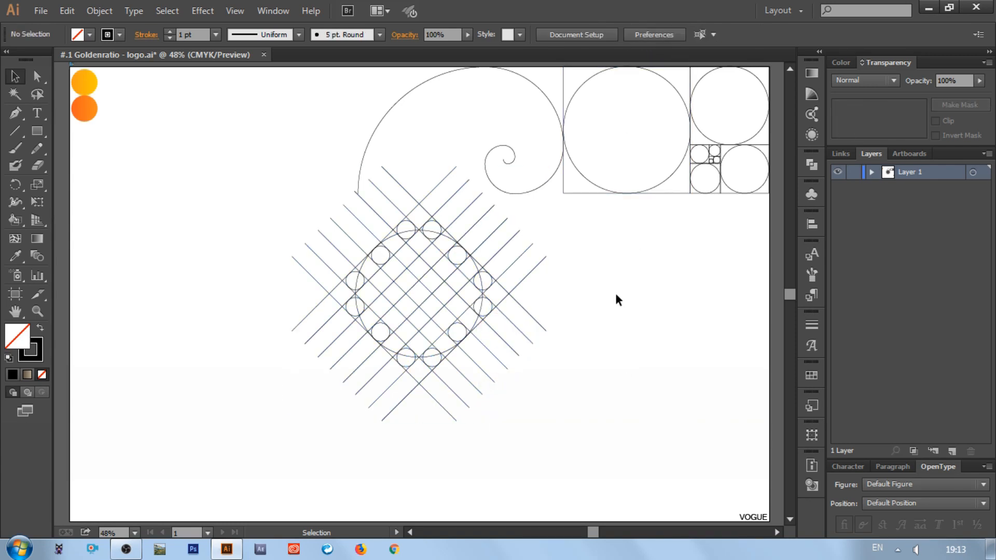
Step: Select the grouped construction and set up the Live Paint Bucket with no stroke and a light orange fill
{"action": "left_click", "coordinate": [491, 282]}
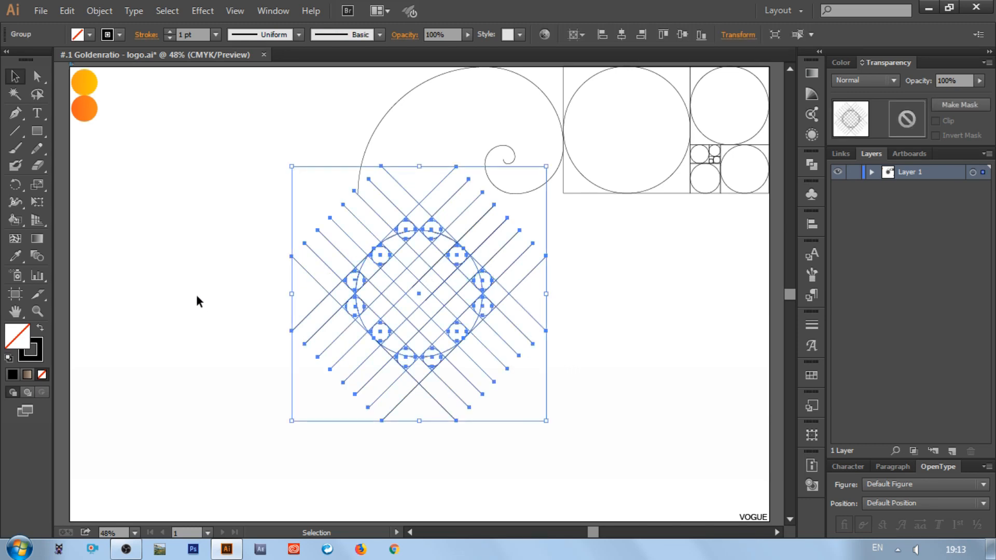
{"action": "left_click", "coordinate": [16, 220]}
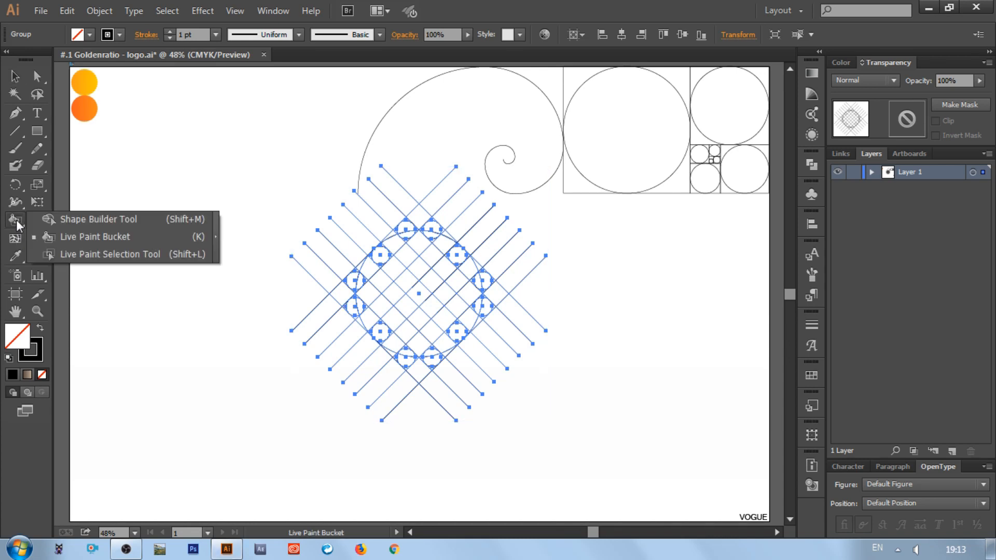
{"action": "left_click", "coordinate": [152, 236]}
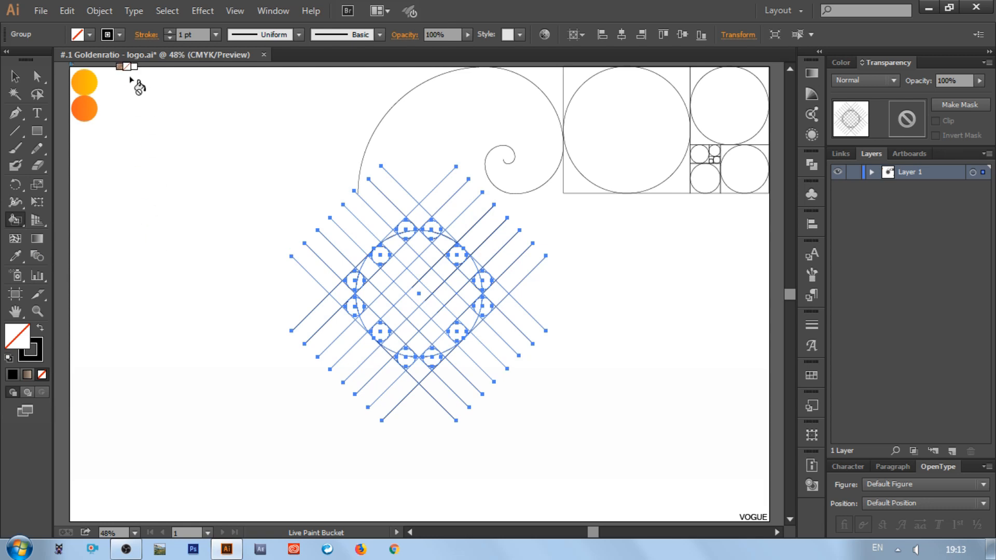
{"action": "left_click", "coordinate": [124, 34]}
{"action": "left_click", "coordinate": [9, 59]}
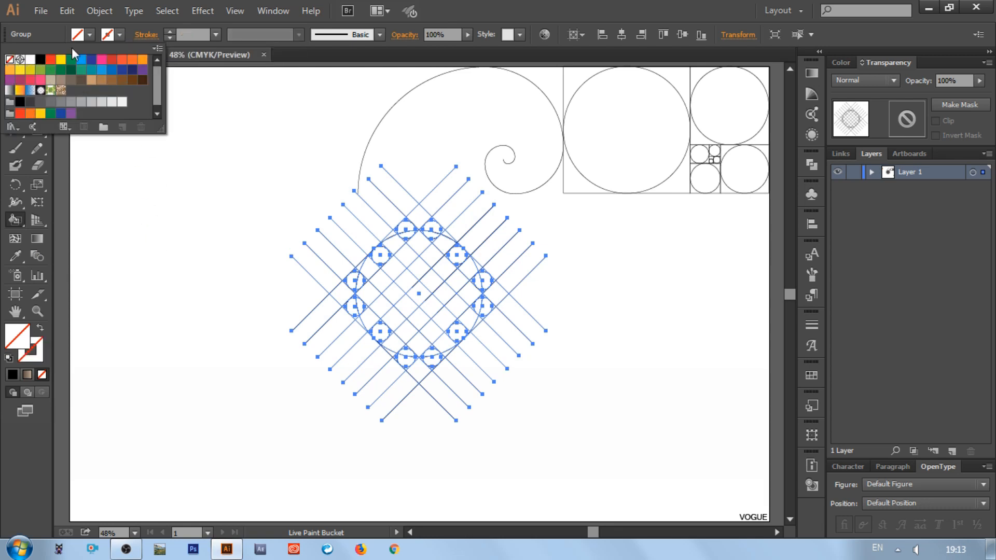
{"action": "left_click", "coordinate": [89, 33]}
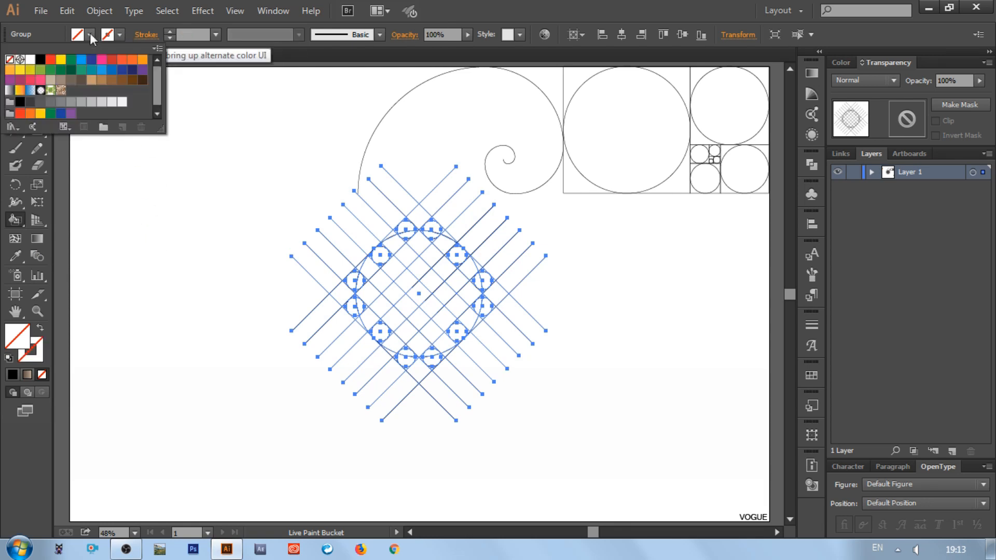
{"action": "left_click", "coordinate": [10, 70]}
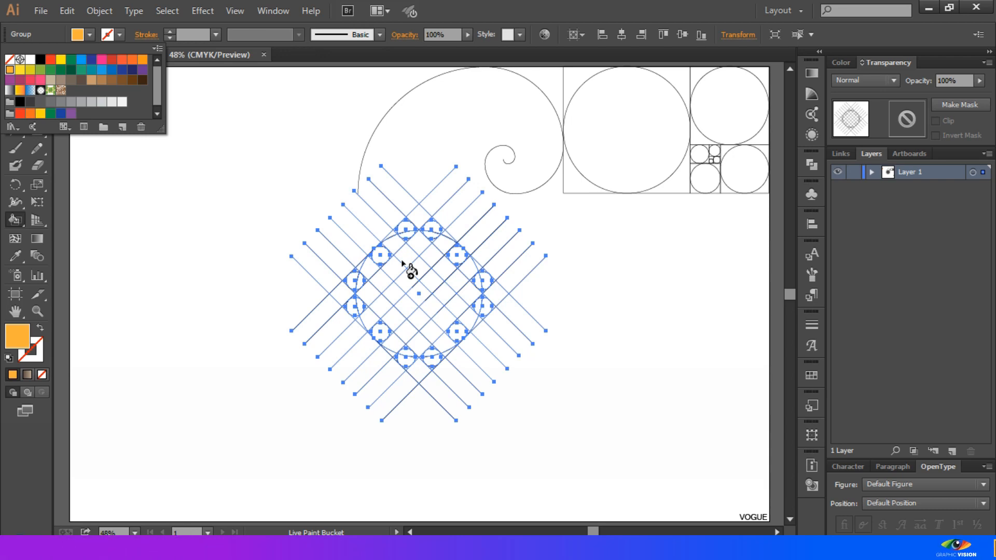
Step: Paint light orange the upper-right small circle, its surrounding corner slivers and the adjoining band segment down to the next small circle
{"action": "left_click", "coordinate": [459, 256]}
{"action": "left_click", "coordinate": [459, 255]}
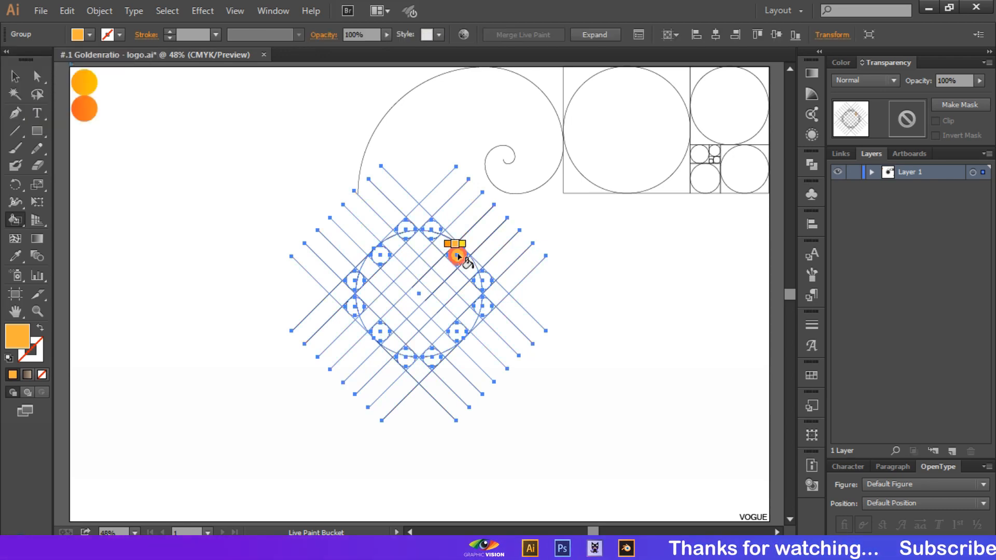
{"action": "key", "text": "ctrl+equal"}
{"action": "key", "text": "ctrl+equal"}
{"action": "key", "text": "ctrl+equal"}
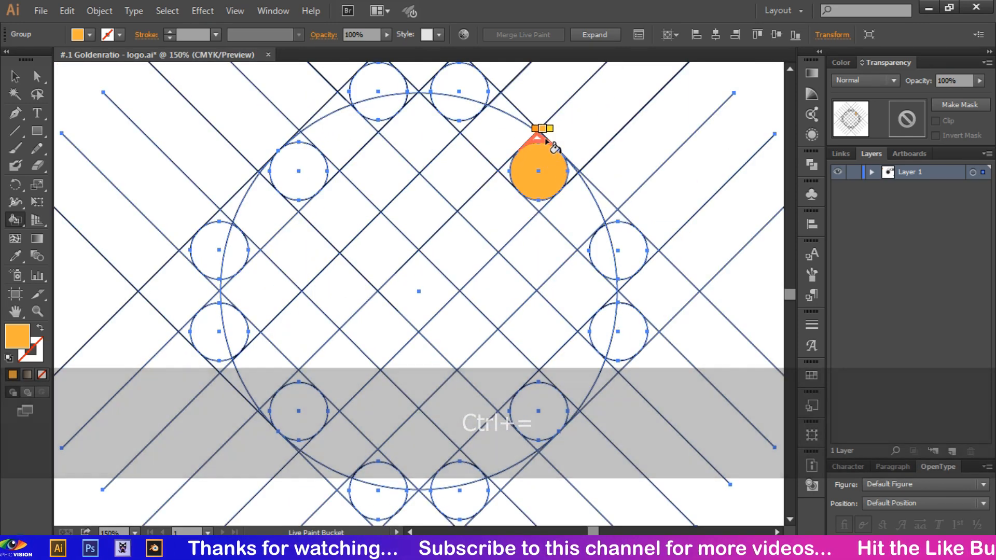
{"action": "left_click", "coordinate": [541, 136]}
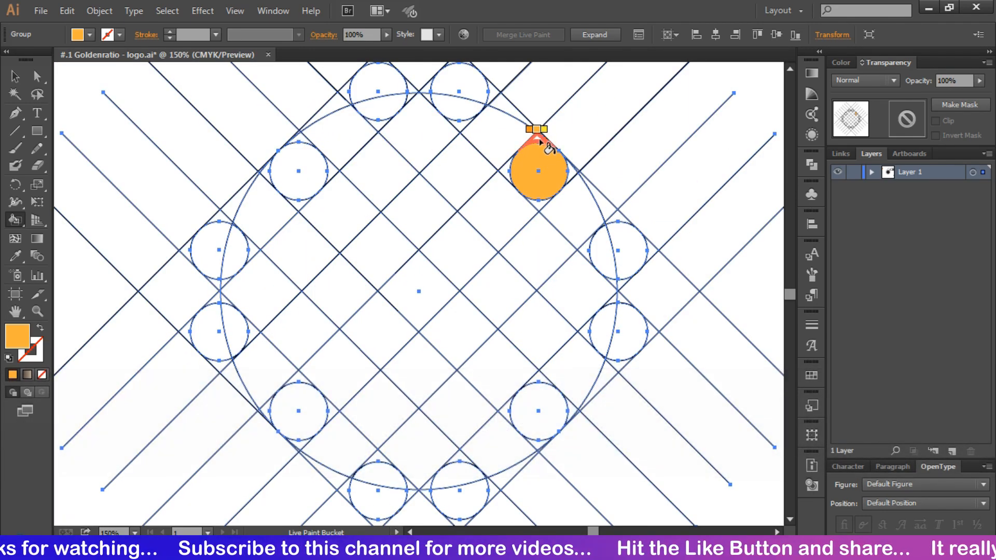
{"action": "left_click", "coordinate": [571, 177]}
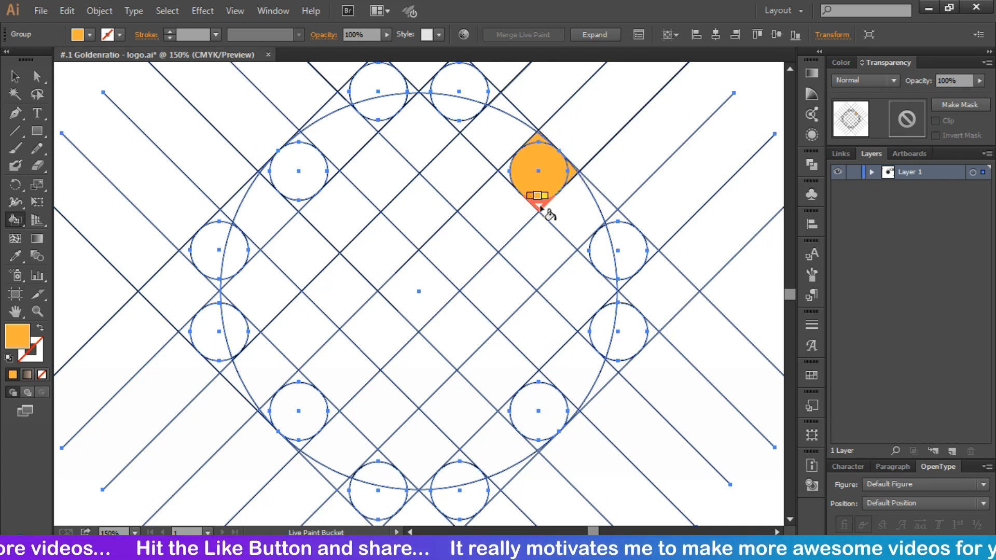
{"action": "scroll", "coordinate": [541, 207], "scroll_direction": "down", "scroll_amount": 1}
{"action": "left_click", "coordinate": [571, 197]}
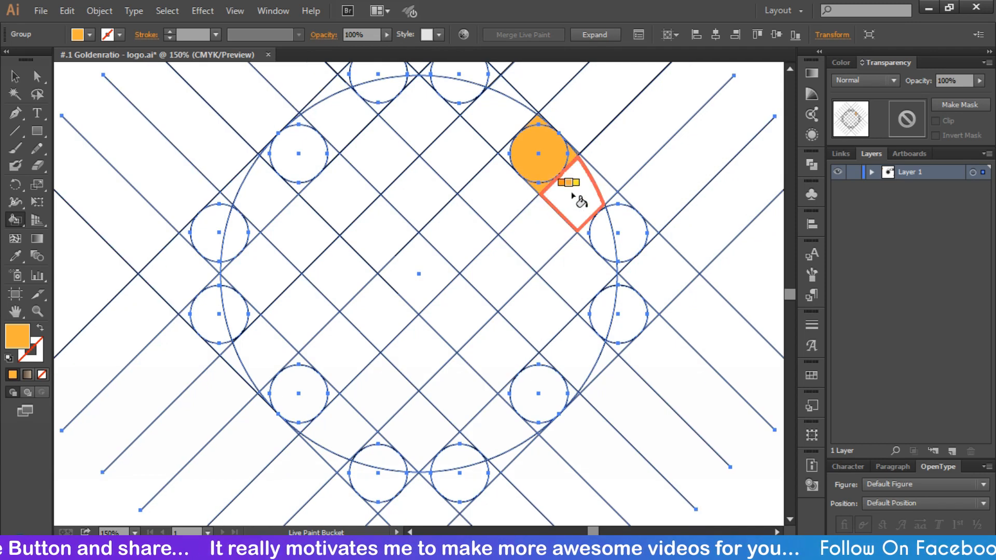
{"action": "left_click", "coordinate": [612, 188]}
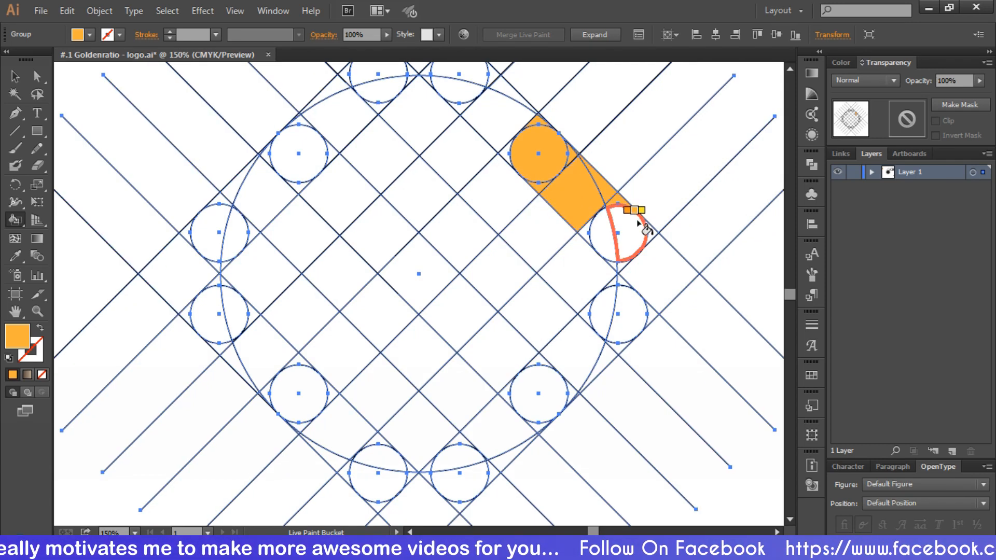
{"action": "left_click", "coordinate": [632, 244]}
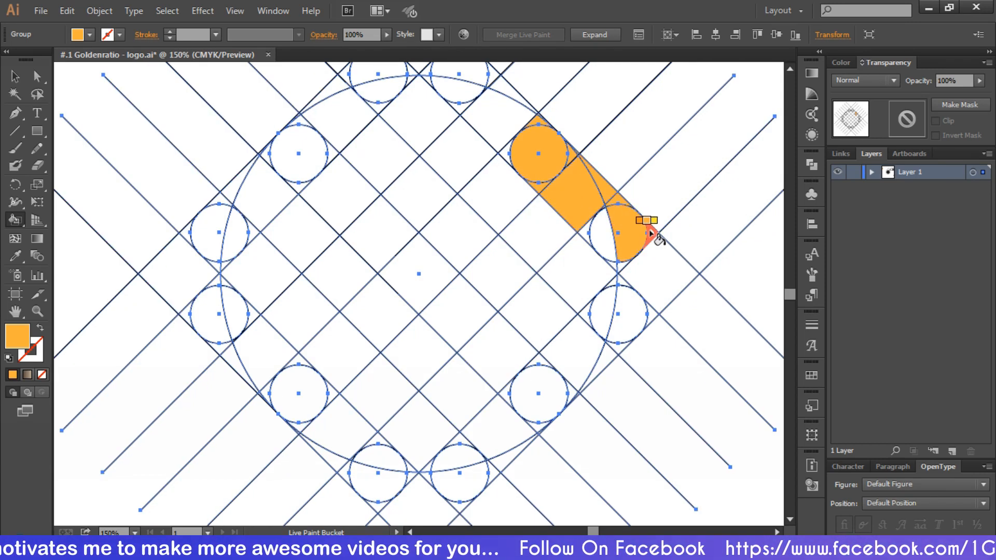
{"action": "left_click", "coordinate": [614, 267]}
{"action": "left_click", "coordinate": [607, 250]}
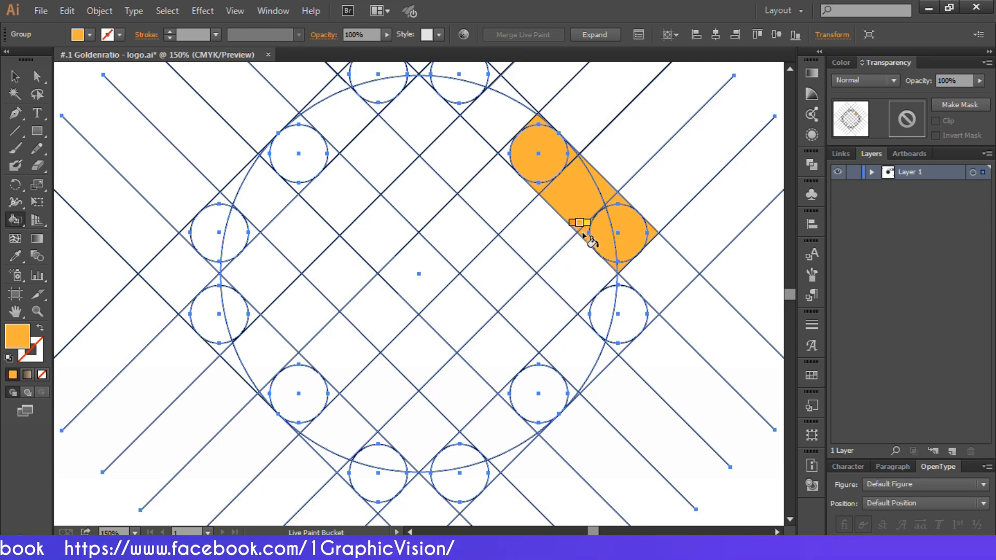
{"action": "key", "text": "ctrl+z"}
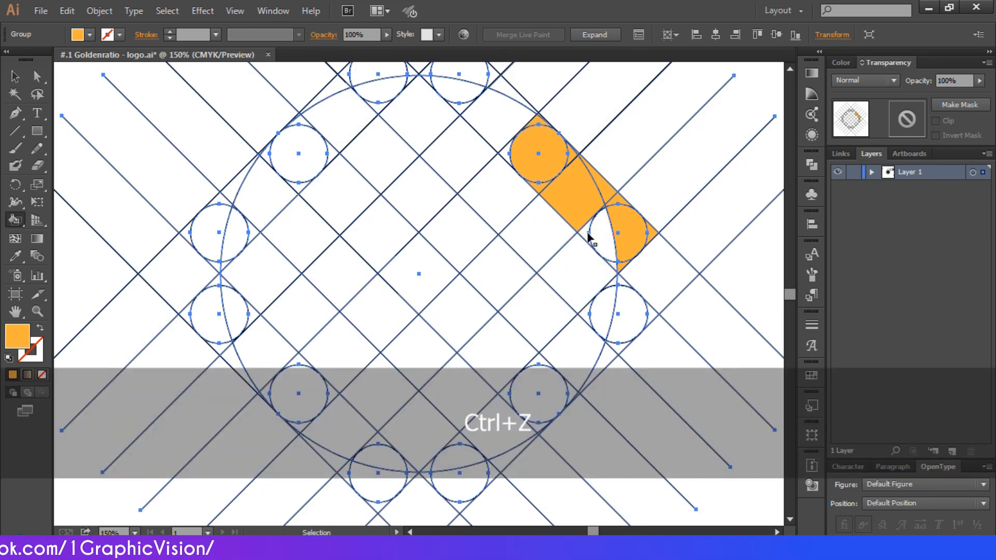
{"action": "key", "text": "ctrl+z"}
{"action": "key", "text": "ctrl+z"}
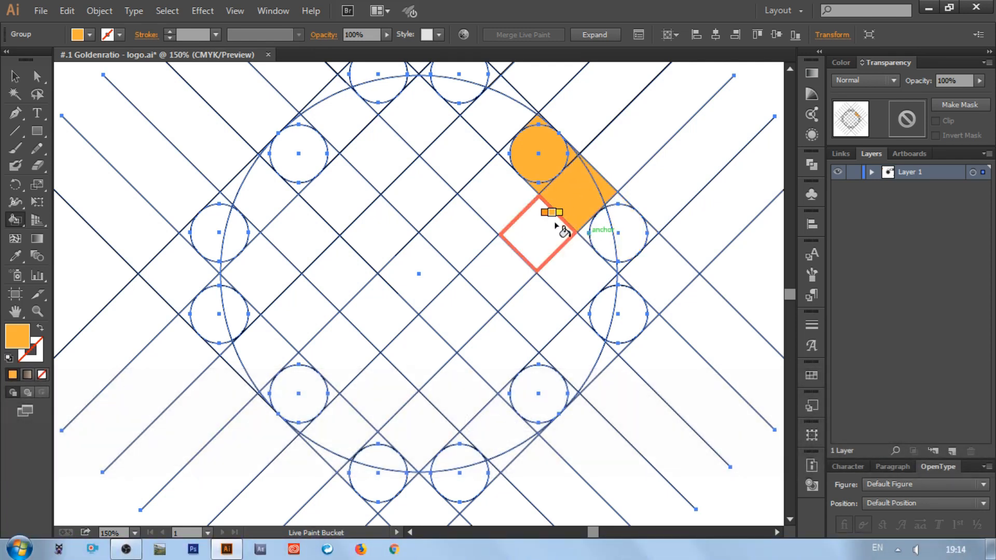
Step: Paint the inner V band light orange, from the upper-right segment down to the centre tip and back up toward the upper left
{"action": "left_click", "coordinate": [554, 224]}
{"action": "left_click", "coordinate": [501, 277]}
{"action": "left_click", "coordinate": [457, 306]}
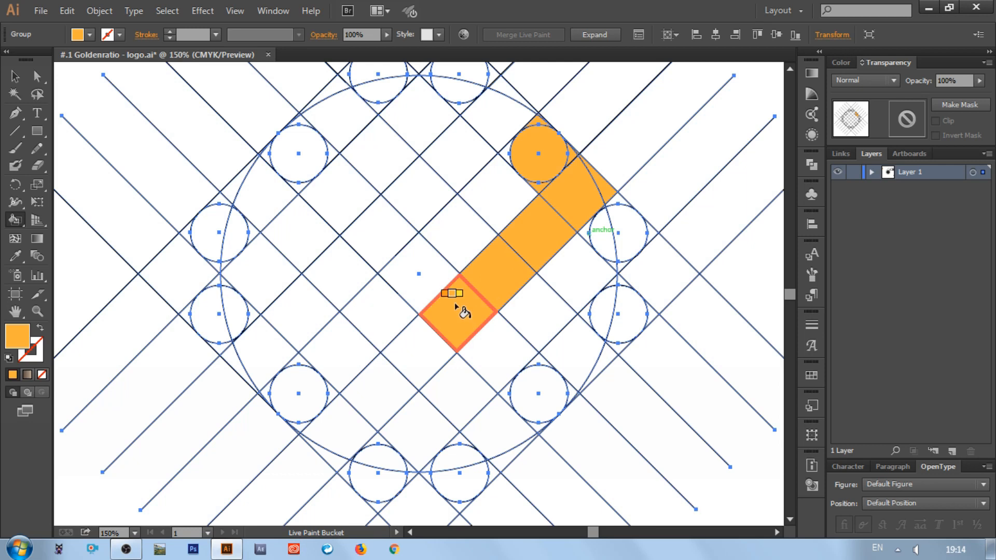
{"action": "left_click", "coordinate": [418, 341]}
{"action": "left_click", "coordinate": [383, 316]}
{"action": "left_click", "coordinate": [343, 276]}
{"action": "left_click", "coordinate": [301, 226]}
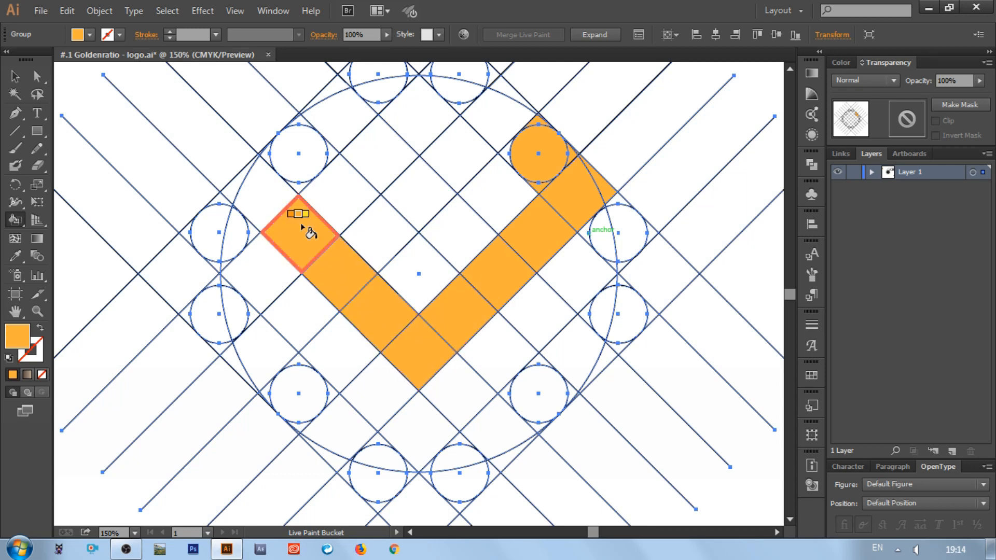
Step: Extend the light orange band around the V's upper-left corner, through the upper small circle on the left, to the outer left corner square
{"action": "left_click", "coordinate": [251, 189]}
{"action": "left_click", "coordinate": [233, 189]}
{"action": "left_click", "coordinate": [212, 212]}
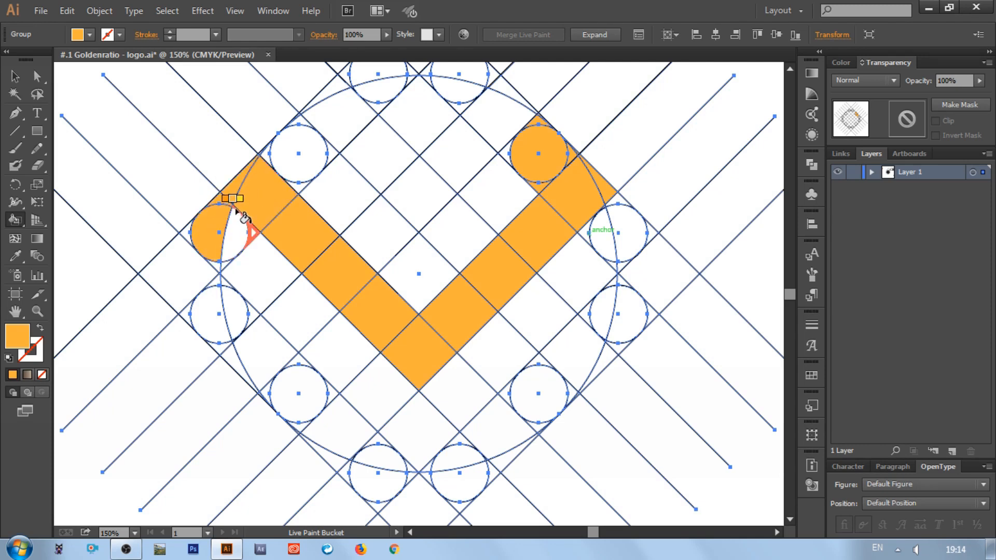
{"action": "left_click", "coordinate": [230, 240]}
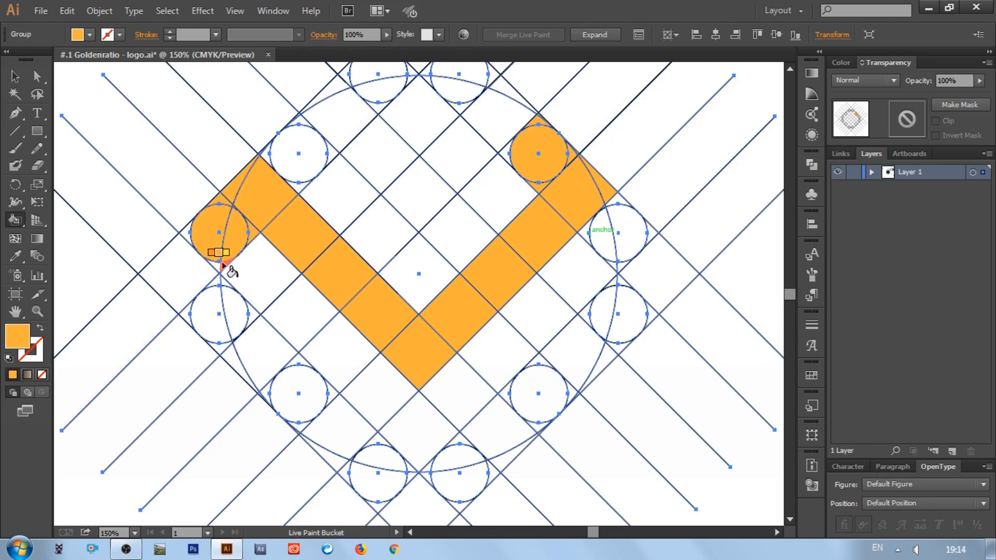
{"action": "left_click", "coordinate": [191, 231]}
{"action": "scroll", "coordinate": [187, 239], "scroll_direction": "down", "scroll_amount": 1}
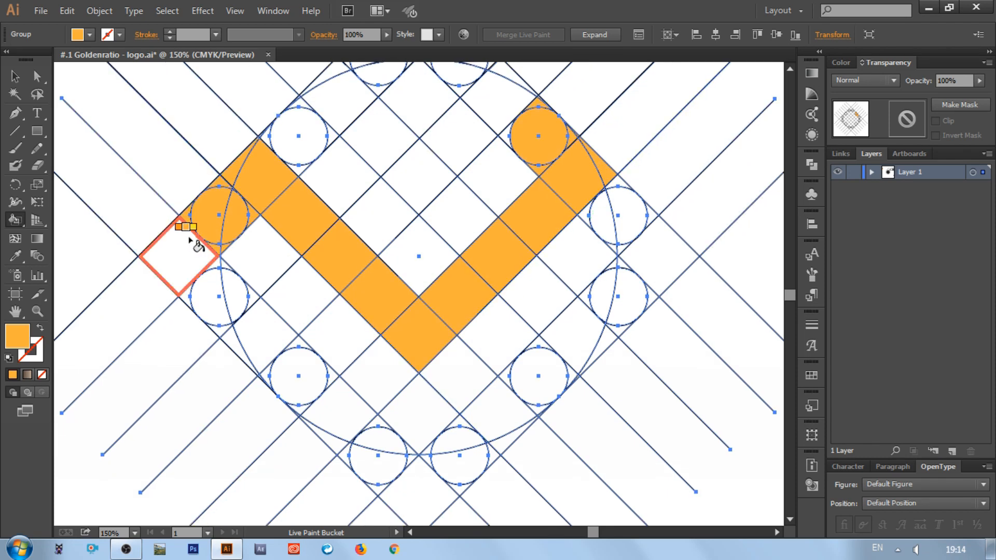
{"action": "left_click", "coordinate": [188, 242]}
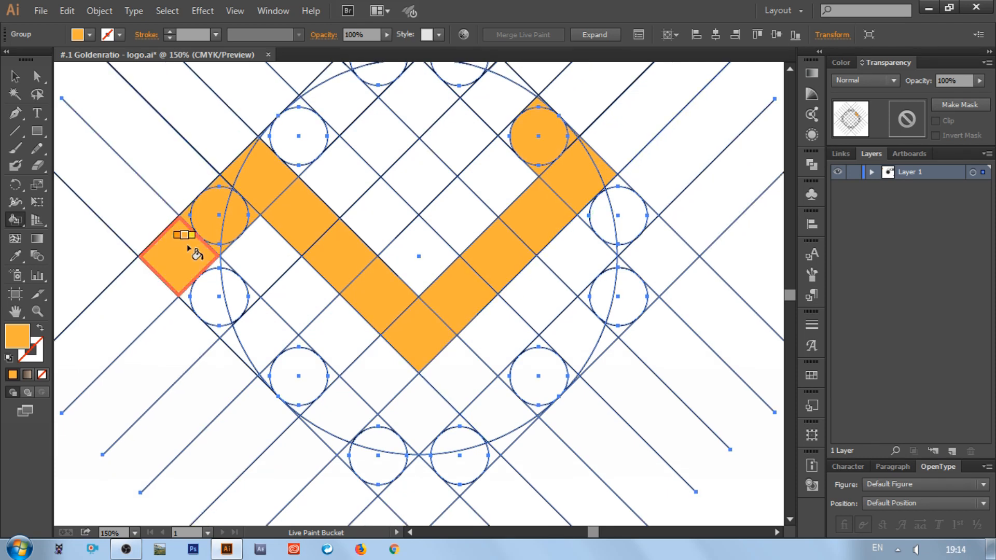
Step: Paint the lower-left band light orange from the left corner through the next two small circles, including the pieces around them
{"action": "left_click", "coordinate": [230, 262]}
{"action": "key", "text": "ctrl+z"}
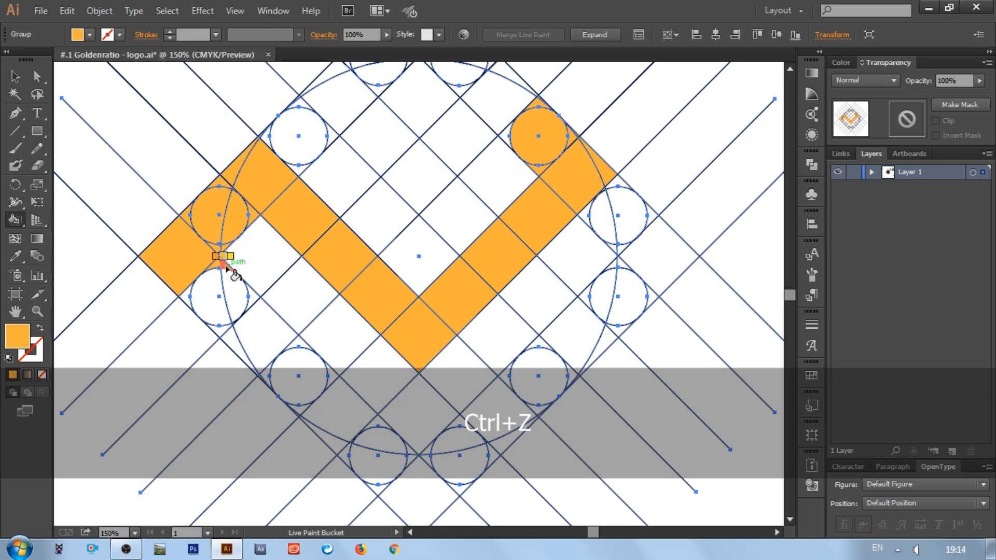
{"action": "left_click", "coordinate": [252, 299]}
{"action": "left_click", "coordinate": [236, 297]}
{"action": "left_click", "coordinate": [202, 292]}
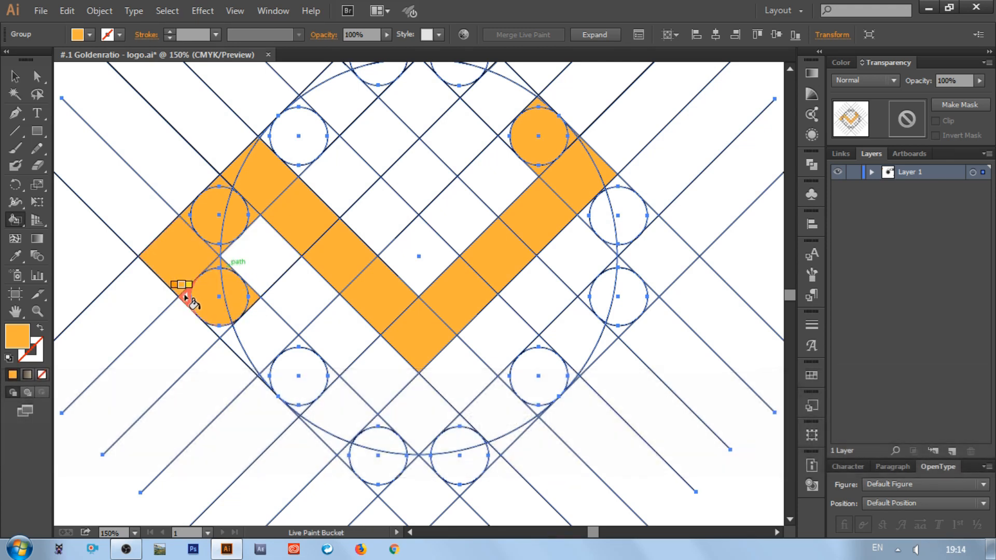
{"action": "left_click", "coordinate": [185, 296]}
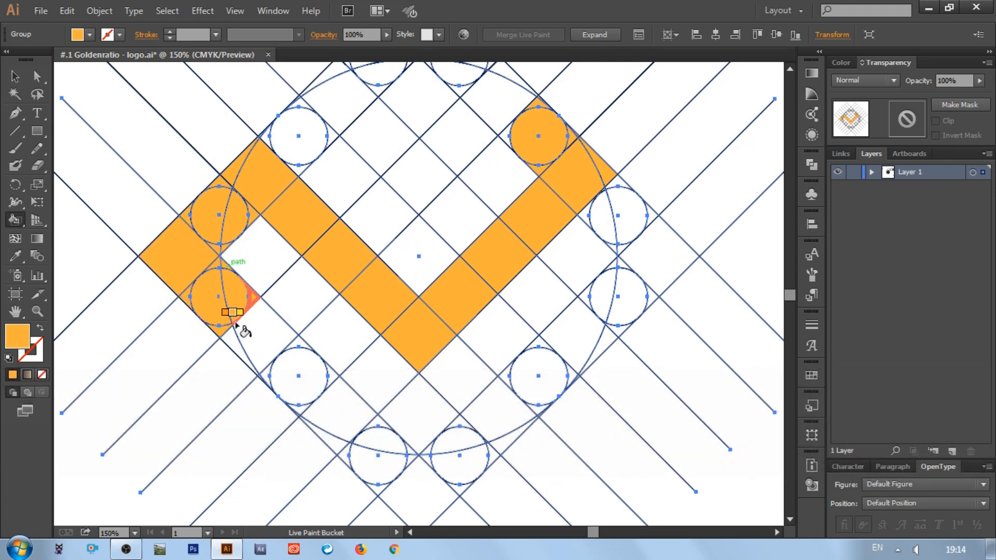
{"action": "left_click", "coordinate": [249, 337]}
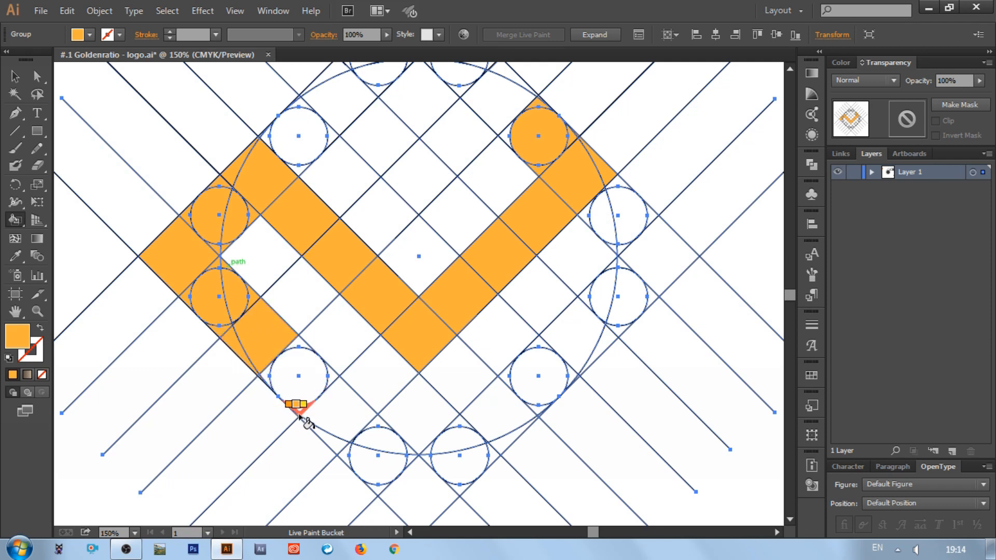
{"action": "left_click", "coordinate": [306, 398]}
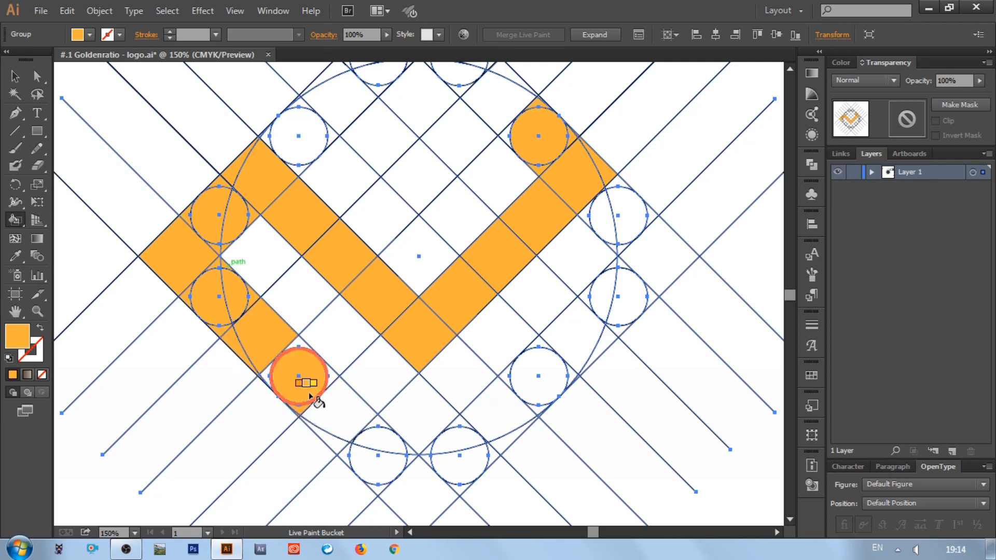
{"action": "left_click", "coordinate": [332, 379]}
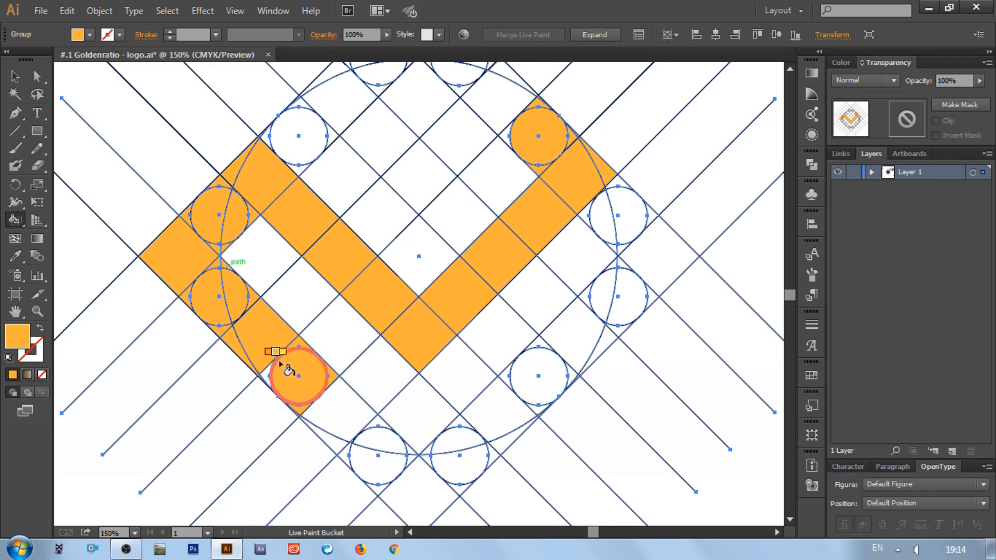
Step: Continue the light orange lower-left band through the bottom-left small circle and fill the bottom corner square
{"action": "scroll", "coordinate": [275, 374], "scroll_direction": "down", "scroll_amount": 1}
{"action": "left_click", "coordinate": [327, 372]}
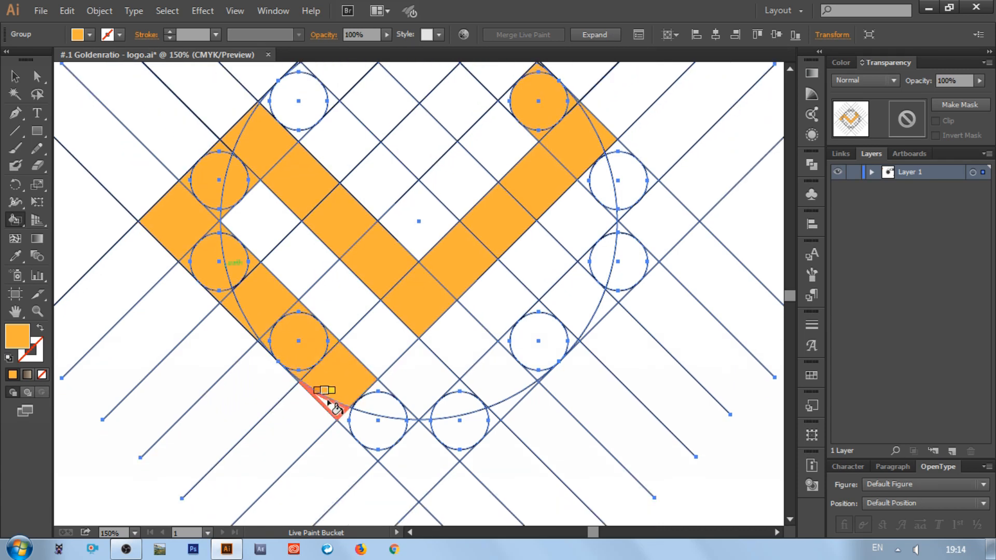
{"action": "left_click", "coordinate": [413, 420]}
{"action": "left_click", "coordinate": [380, 455]}
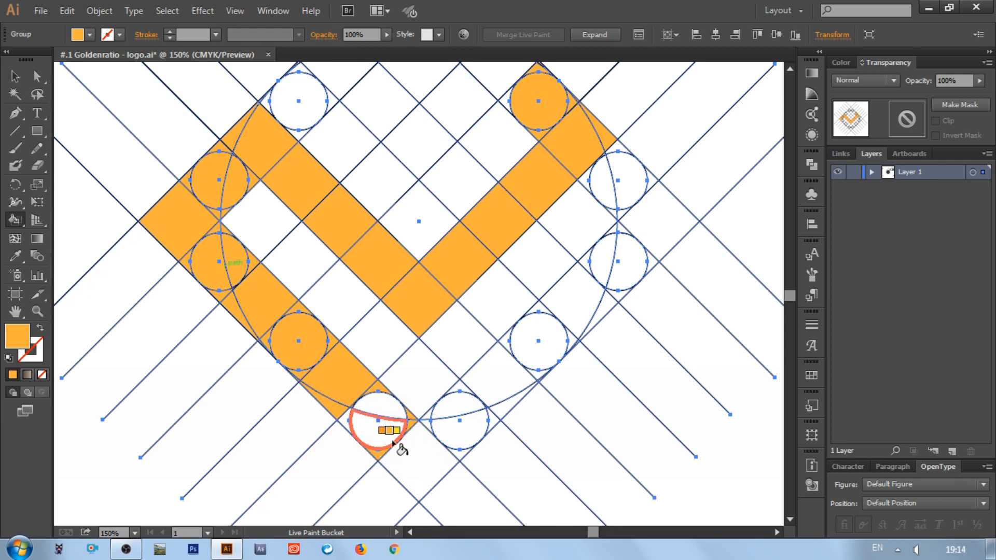
{"action": "left_click", "coordinate": [374, 434]}
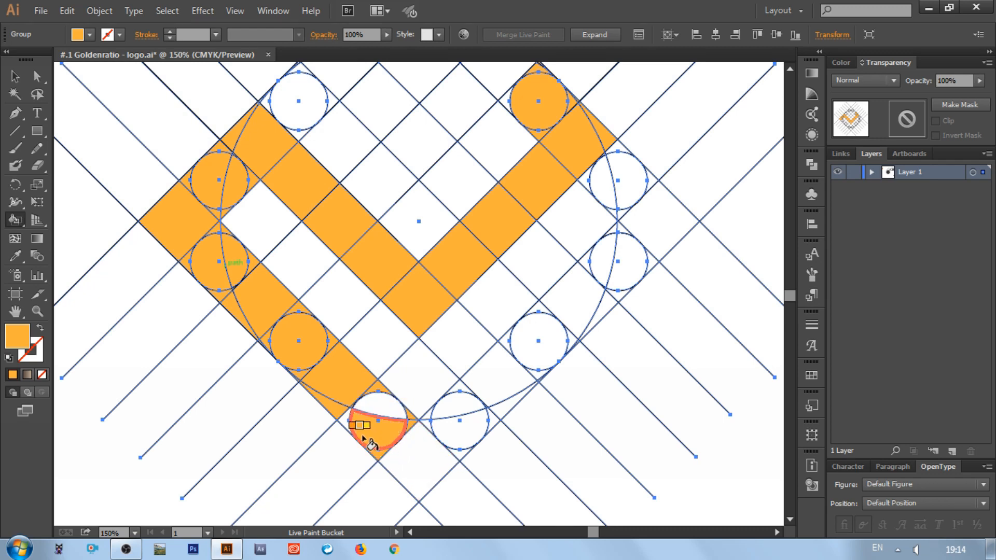
{"action": "left_click", "coordinate": [355, 407]}
{"action": "scroll", "coordinate": [407, 409], "scroll_direction": "down", "scroll_amount": 2}
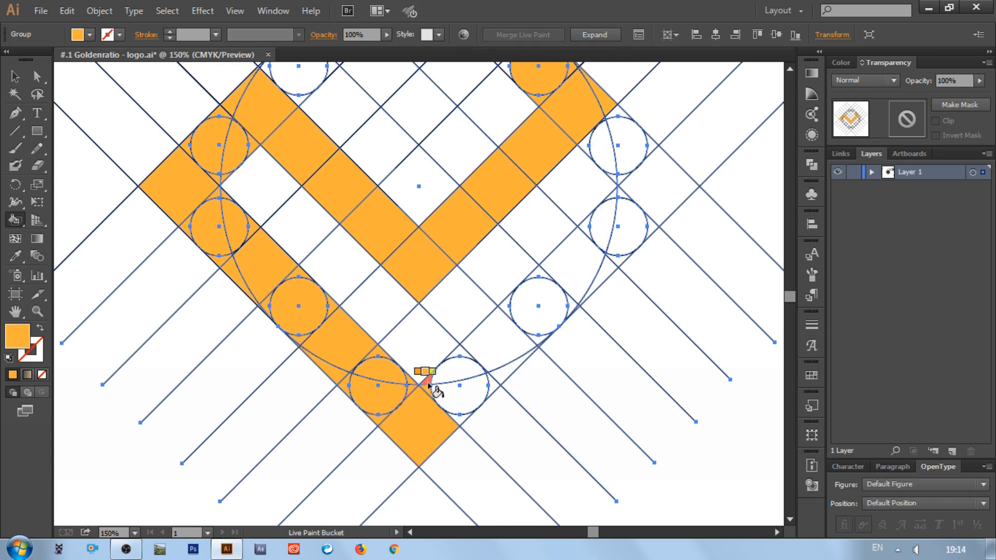
Step: Paint the lower-right band light orange from the bottom corner up through its first two small circles
{"action": "left_click", "coordinate": [461, 400]}
{"action": "left_click", "coordinate": [459, 376]}
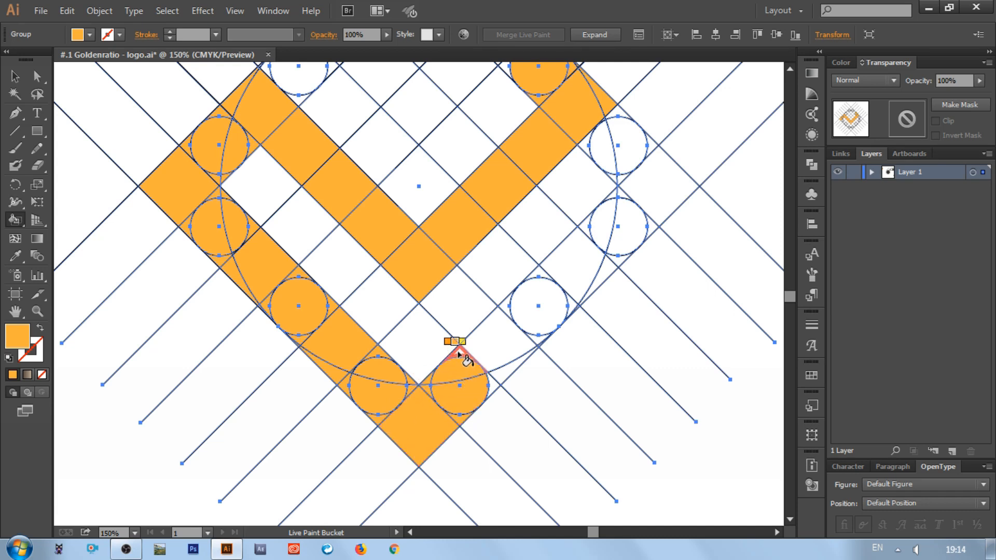
{"action": "left_click", "coordinate": [501, 360]}
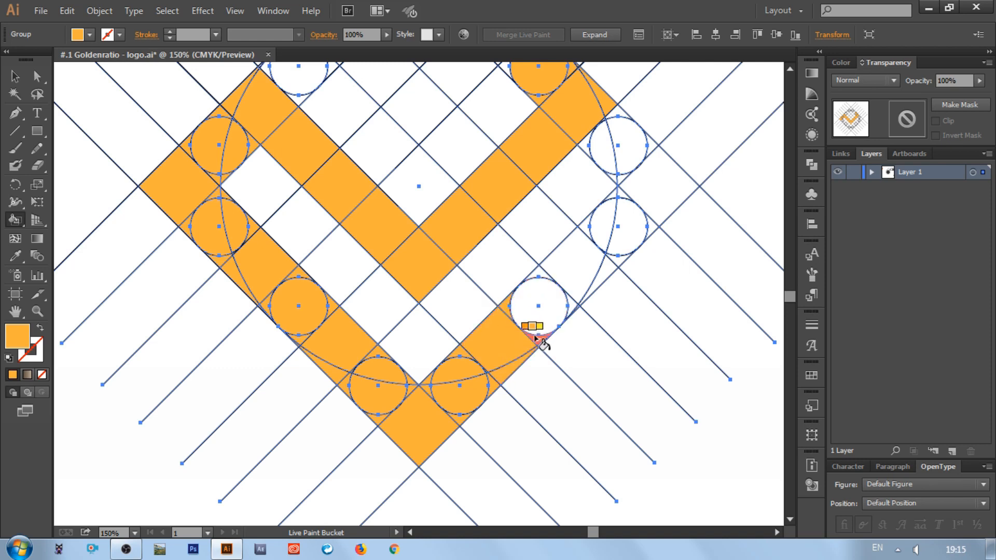
{"action": "left_click", "coordinate": [542, 319]}
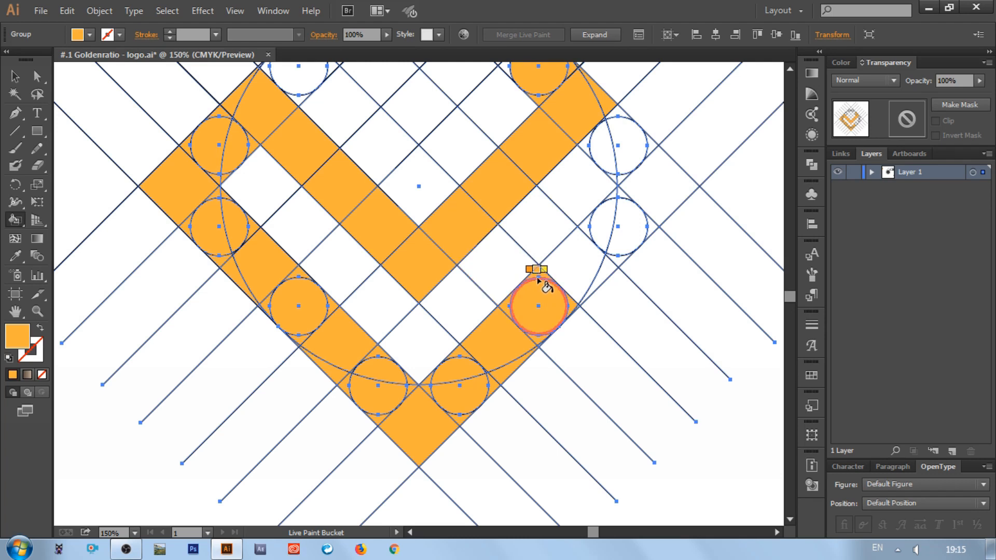
Step: Finish the light orange lower-right band up through the small circle at its upper end, including the slivers around it
{"action": "scroll", "coordinate": [542, 285], "scroll_direction": "up", "scroll_amount": 1}
{"action": "left_click", "coordinate": [576, 325]}
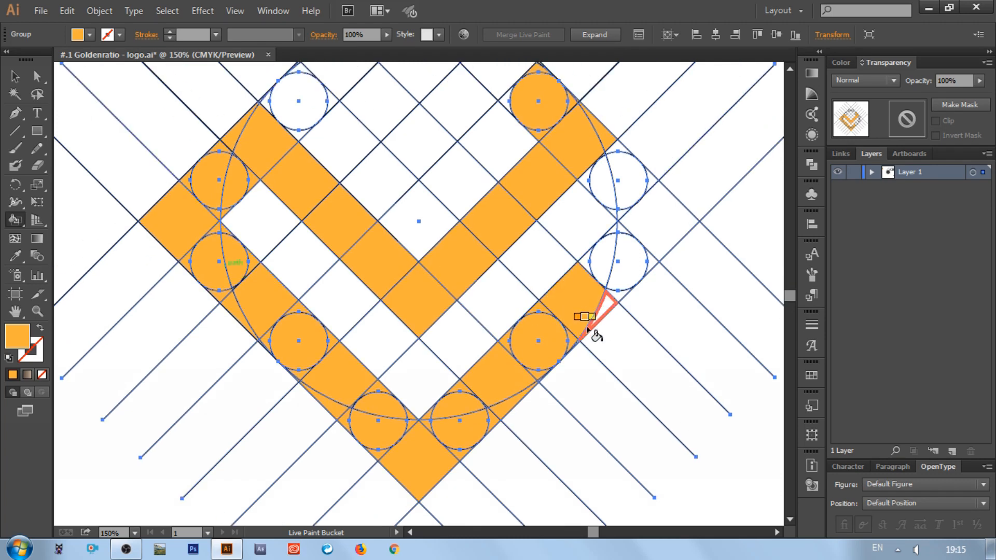
{"action": "left_click", "coordinate": [636, 260]}
{"action": "left_click", "coordinate": [589, 267]}
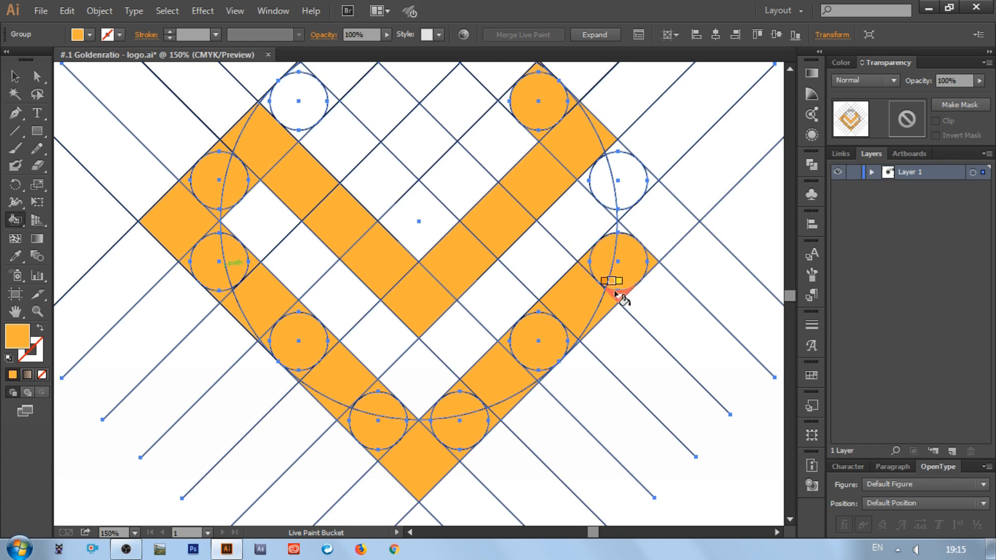
{"action": "left_click", "coordinate": [617, 295]}
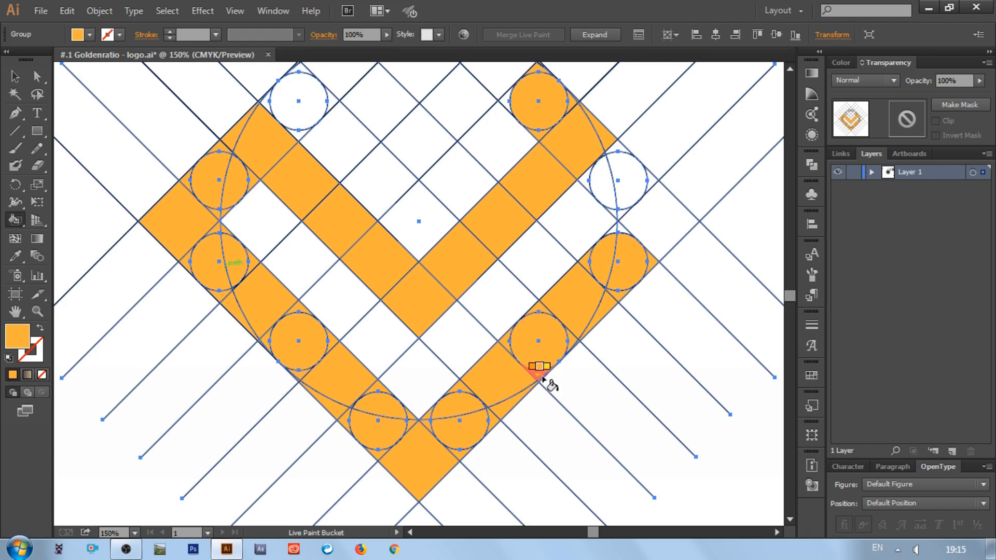
Step: Remove the stroke from the whole Live Paint group and deselect it
{"action": "key", "text": "ctrl+minus"}
{"action": "key", "text": "ctrl+minus"}
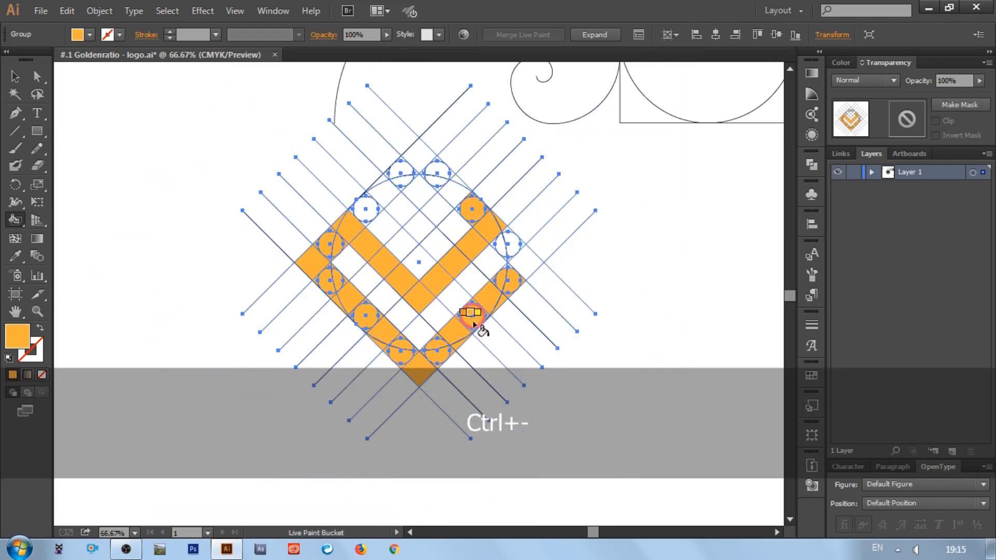
{"action": "key", "text": "v"}
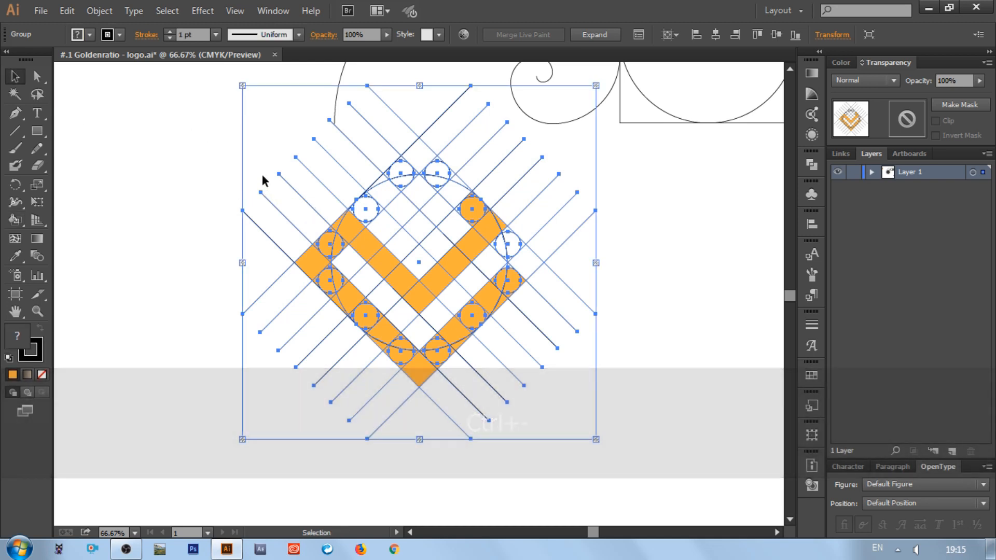
{"action": "left_click_drag", "start_coordinate": [262, 166], "coordinate": [399, 295]}
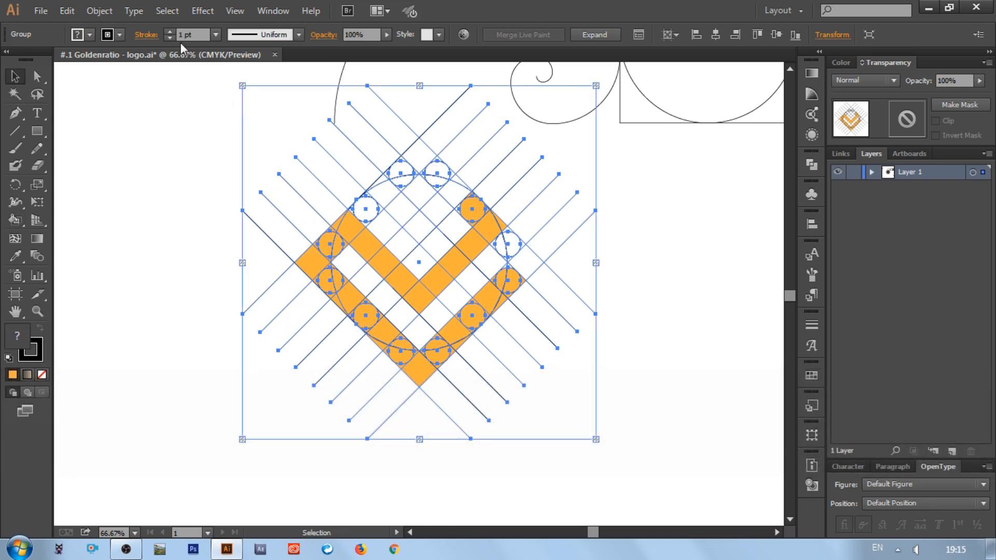
{"action": "left_click", "coordinate": [120, 34]}
{"action": "left_click", "coordinate": [10, 64]}
{"action": "left_click", "coordinate": [139, 211]}
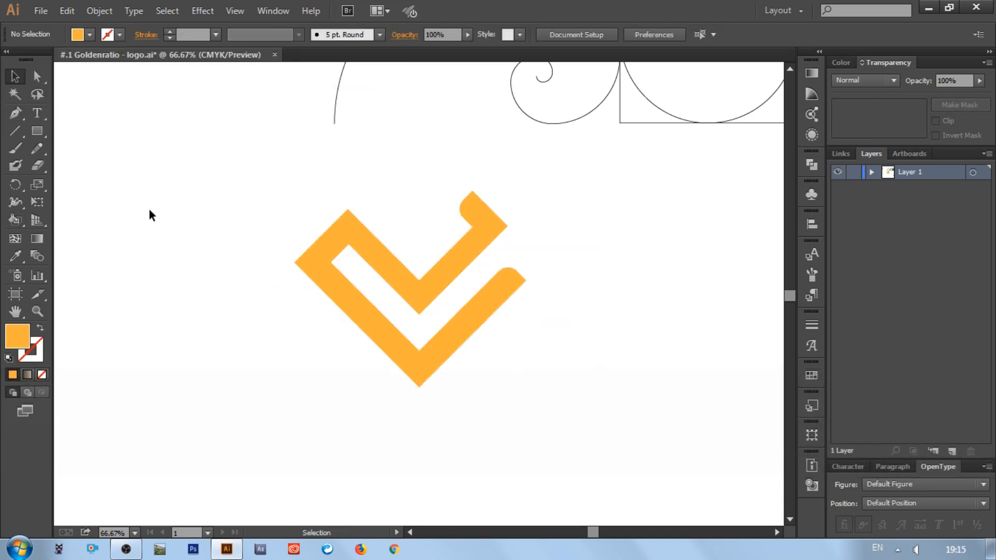
Step: Reselect the Live Paint group and choose a darker reddish orange fill for the Live Paint Bucket
{"action": "left_click", "coordinate": [405, 276]}
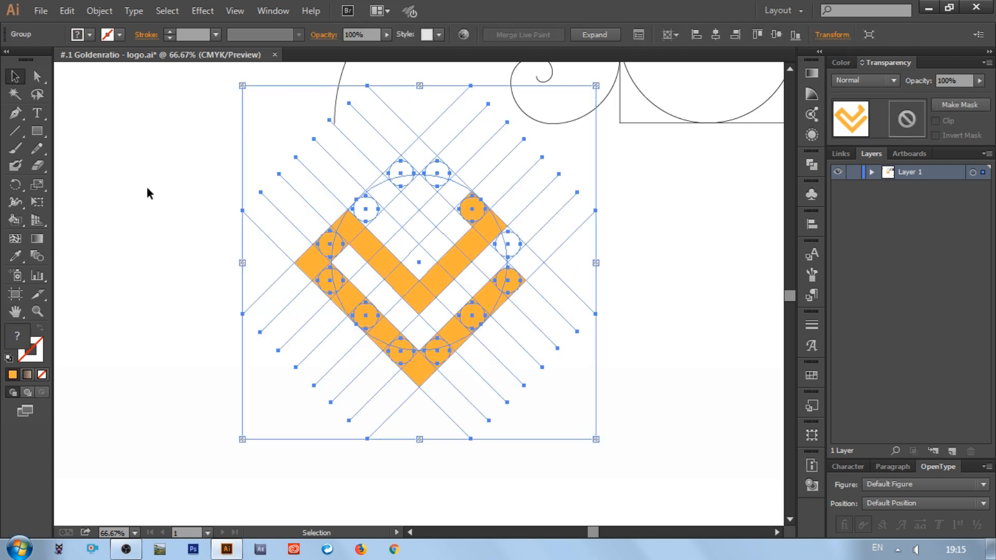
{"action": "left_click", "coordinate": [90, 34]}
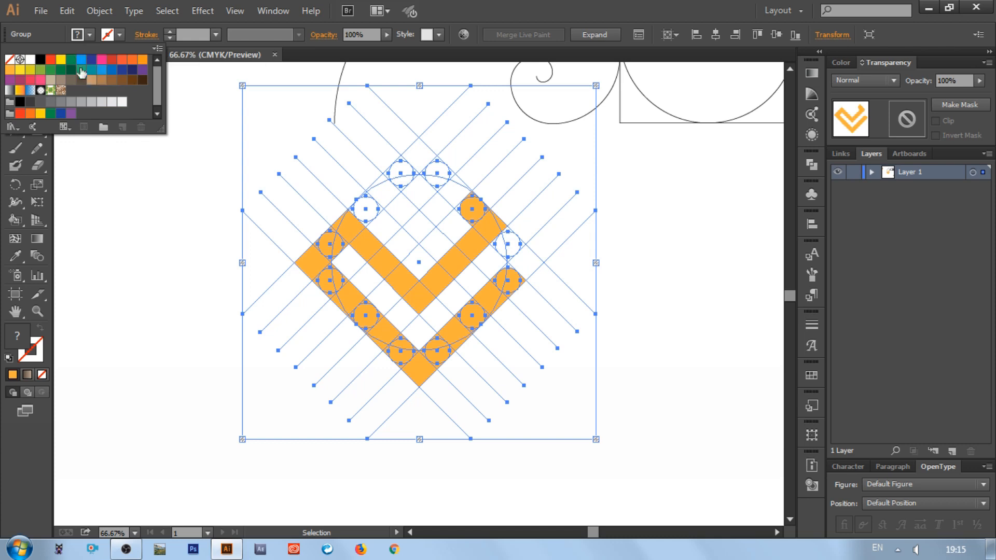
{"action": "left_click", "coordinate": [11, 220]}
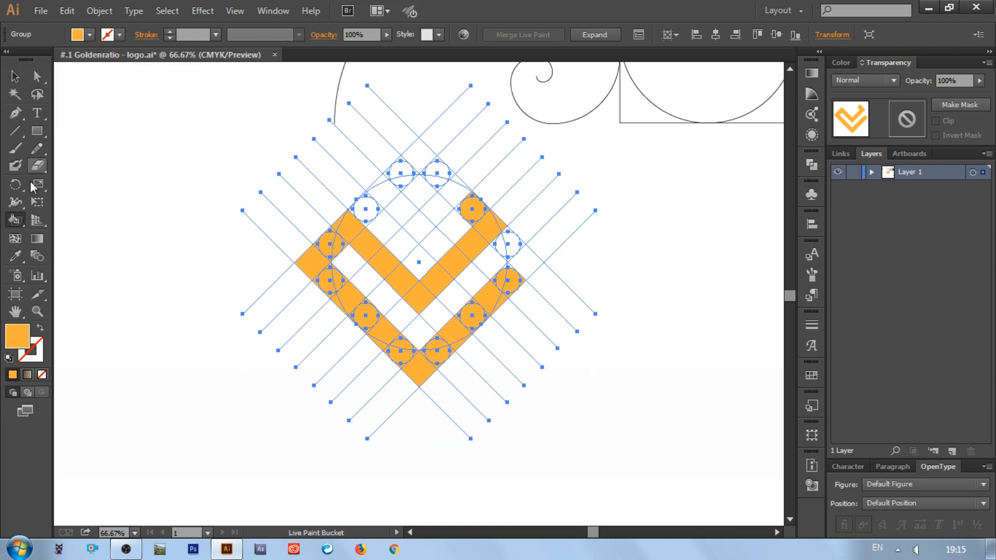
{"action": "left_click", "coordinate": [92, 35]}
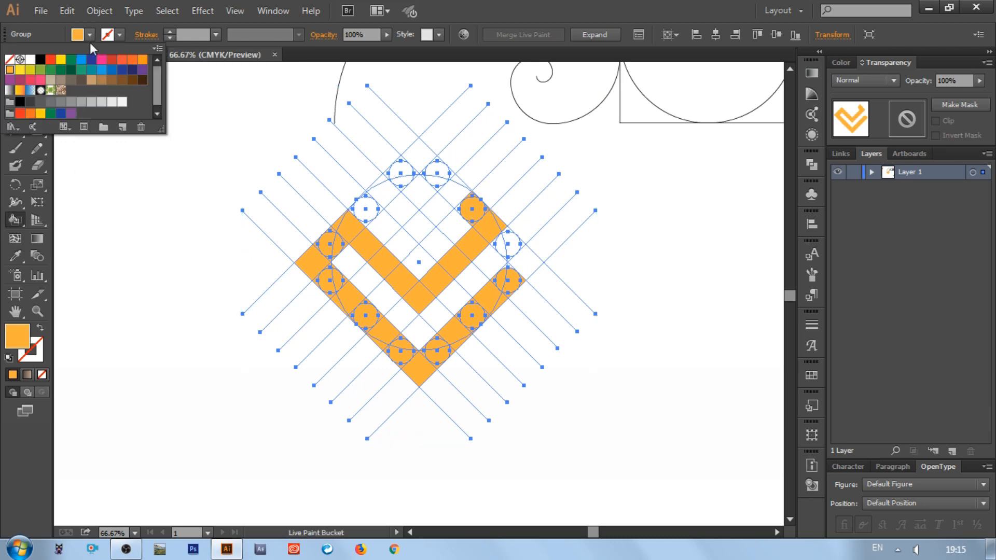
{"action": "left_click", "coordinate": [142, 60]}
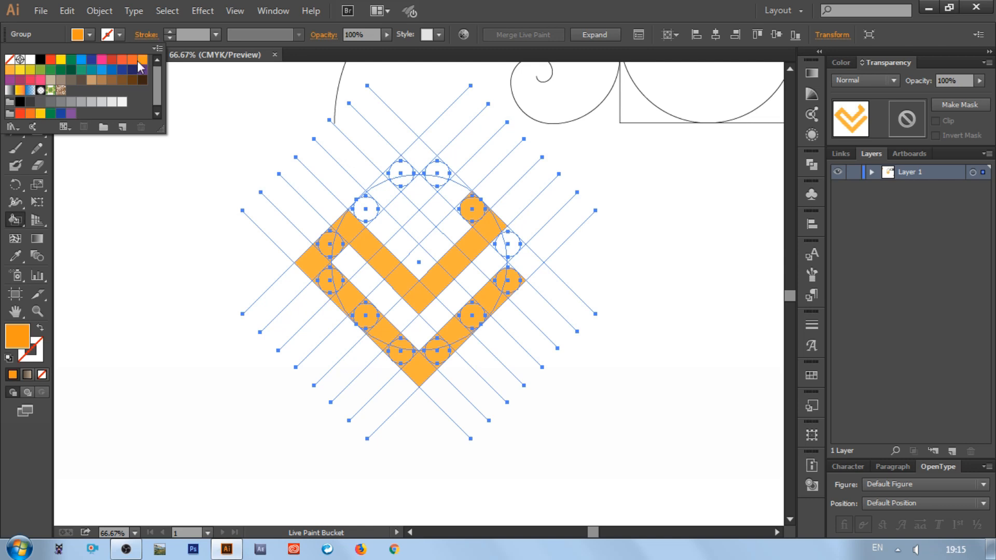
{"action": "left_click", "coordinate": [133, 62]}
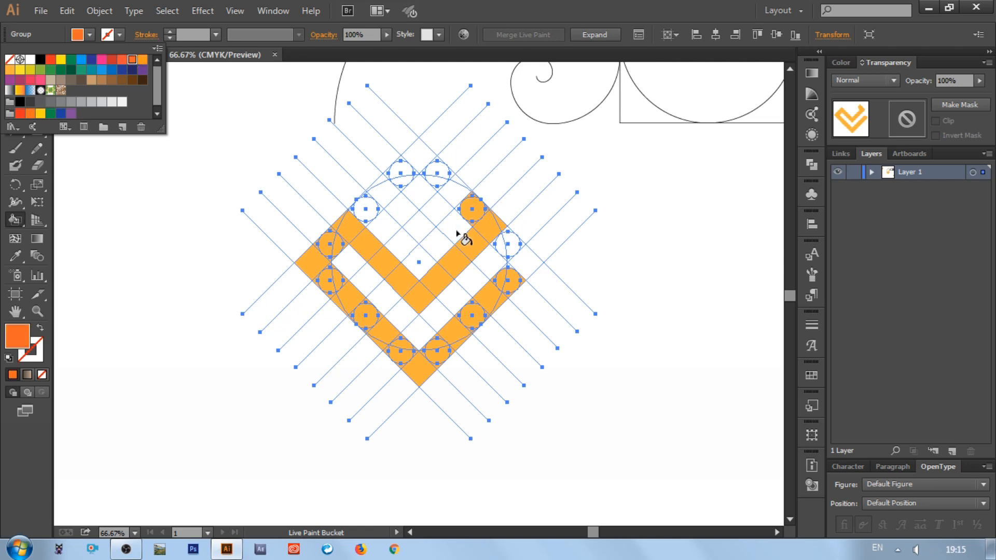
{"action": "left_click", "coordinate": [475, 206]}
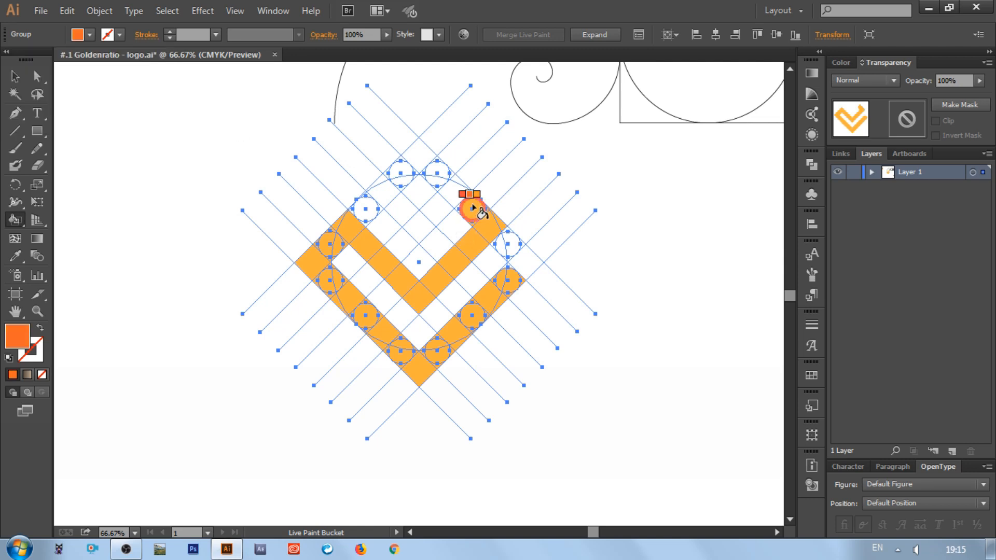
Step: Paint the small circle and surrounding pieces at the V's upper-right end dark orange
{"action": "key", "text": "ctrl+equal"}
{"action": "key", "text": "ctrl+equal"}
{"action": "key", "text": "ctrl+equal"}
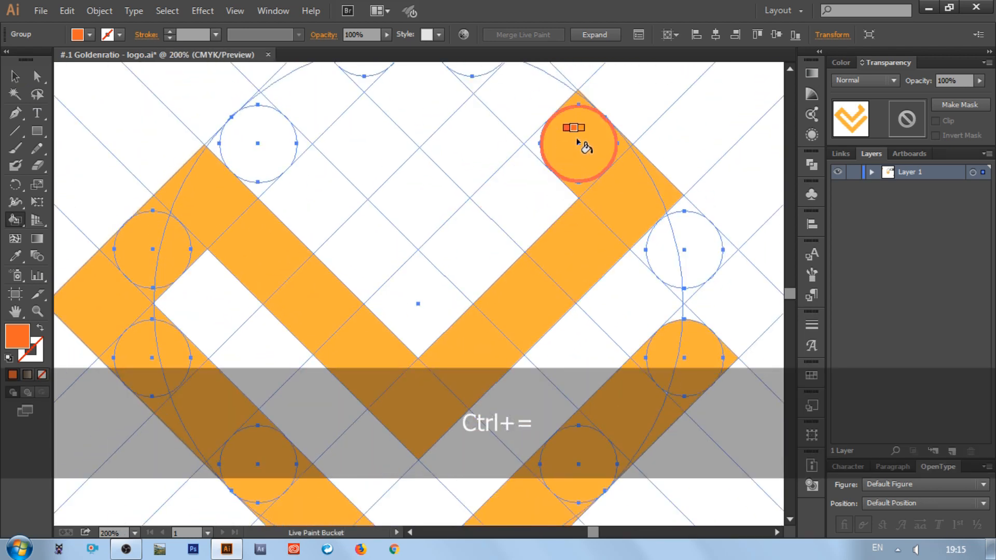
{"action": "scroll", "coordinate": [579, 136], "scroll_direction": "up", "scroll_amount": 2}
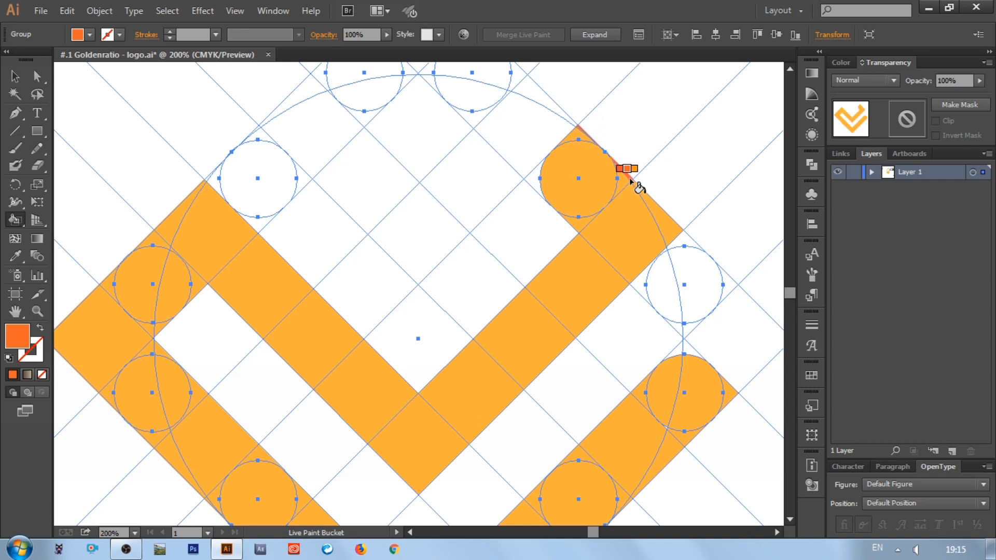
{"action": "left_click", "coordinate": [579, 152]}
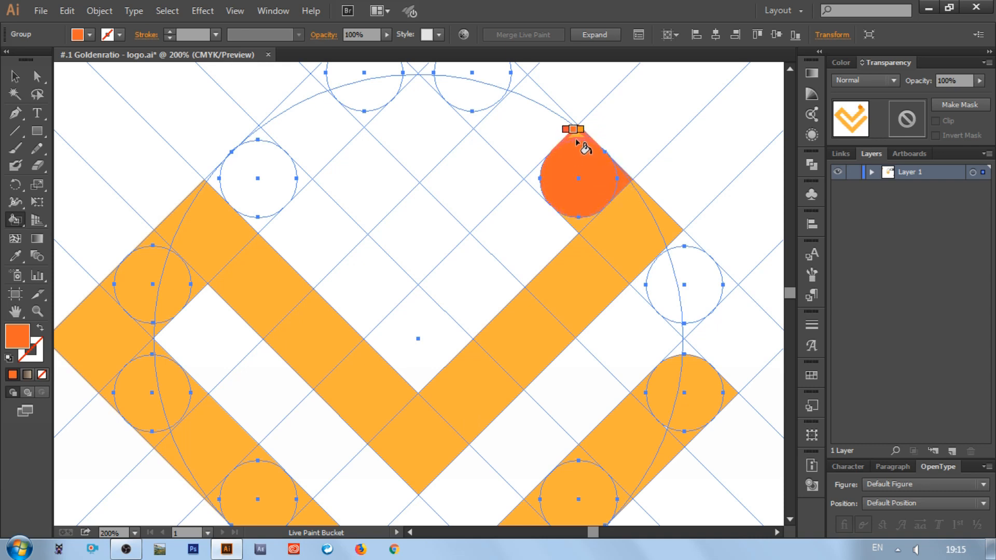
{"action": "left_click", "coordinate": [577, 140]}
{"action": "left_click", "coordinate": [585, 220]}
Step: Paint the upper small circle on the left and the outer left corner square dark orange
{"action": "scroll", "coordinate": [391, 260], "scroll_direction": "left", "scroll_amount": 2}
{"action": "scroll", "coordinate": [392, 261], "scroll_direction": "left", "scroll_amount": 3}
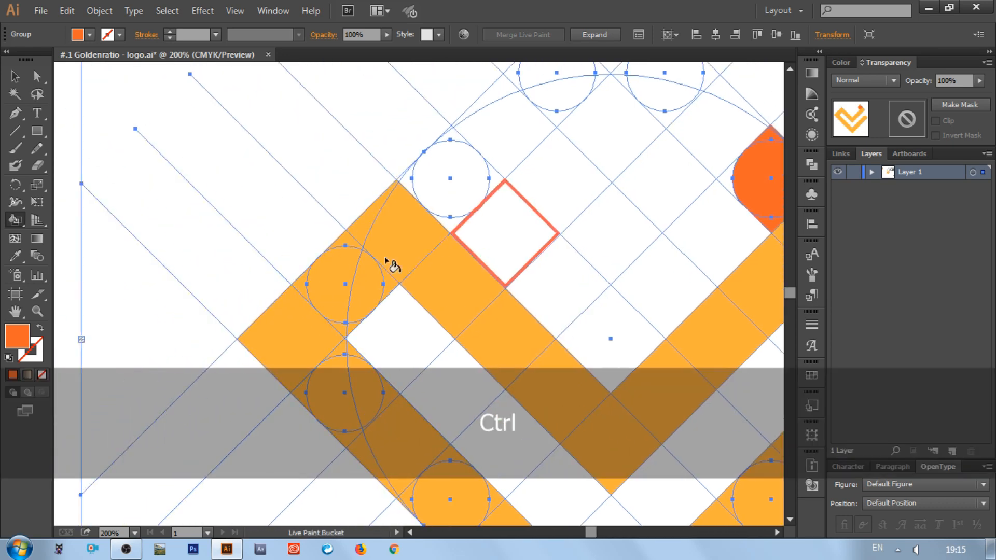
{"action": "scroll", "coordinate": [390, 262], "scroll_direction": "down", "scroll_amount": 3}
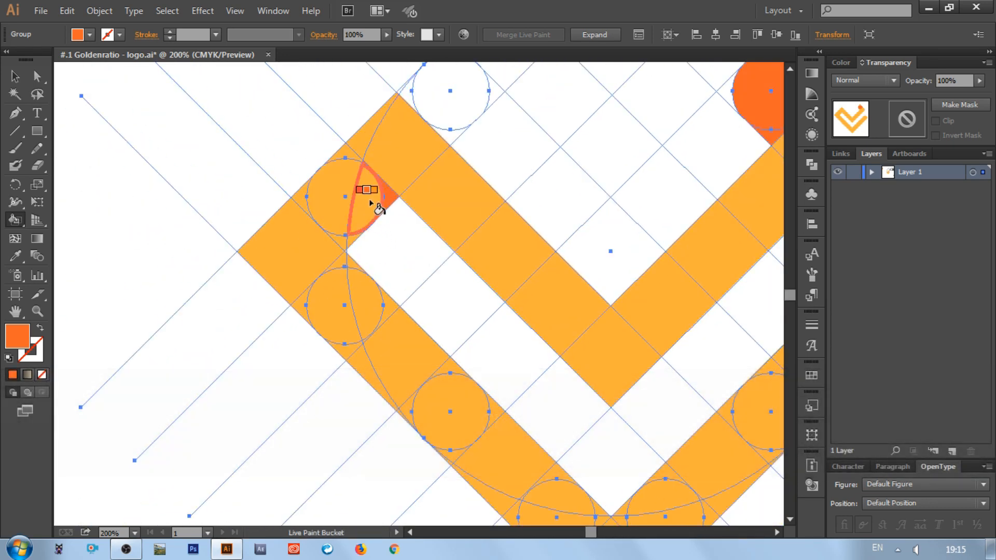
{"action": "left_click", "coordinate": [371, 201]}
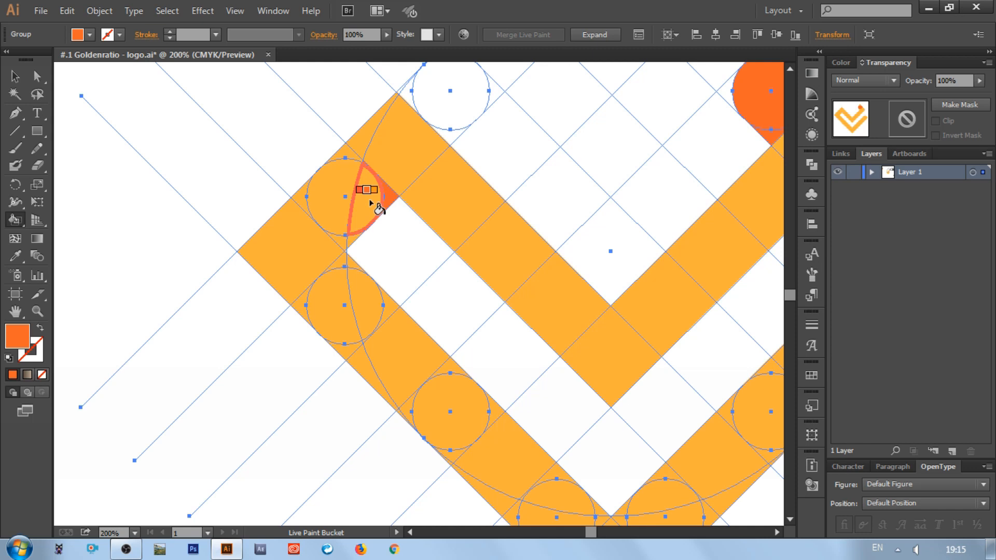
{"action": "left_click", "coordinate": [328, 201]}
{"action": "left_click", "coordinate": [298, 209]}
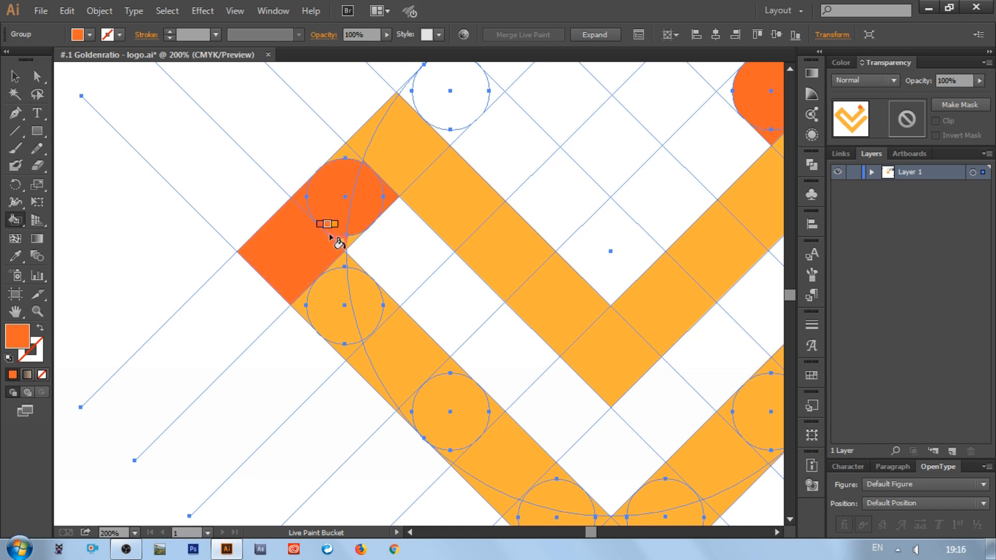
Step: Paint the small circle just below the left corner dark orange, together with the pieces around it
{"action": "left_click", "coordinate": [336, 281]}
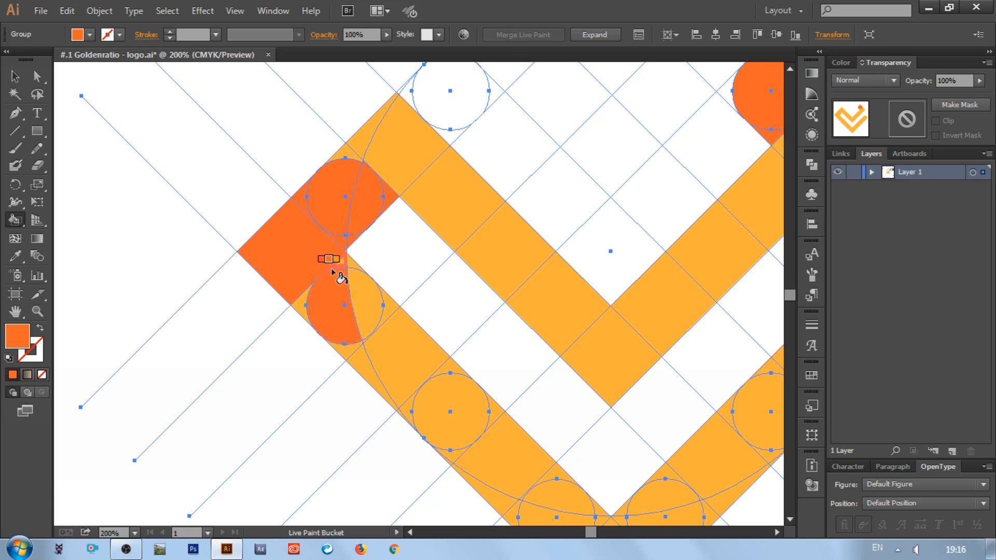
{"action": "left_click", "coordinate": [358, 275]}
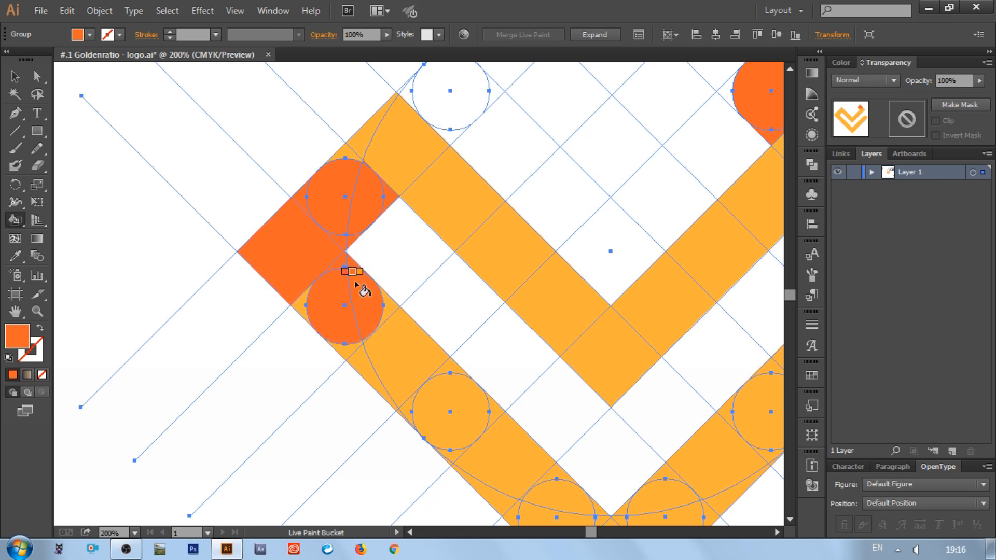
{"action": "left_click", "coordinate": [386, 303]}
{"action": "left_click", "coordinate": [301, 301]}
{"action": "left_click", "coordinate": [340, 347]}
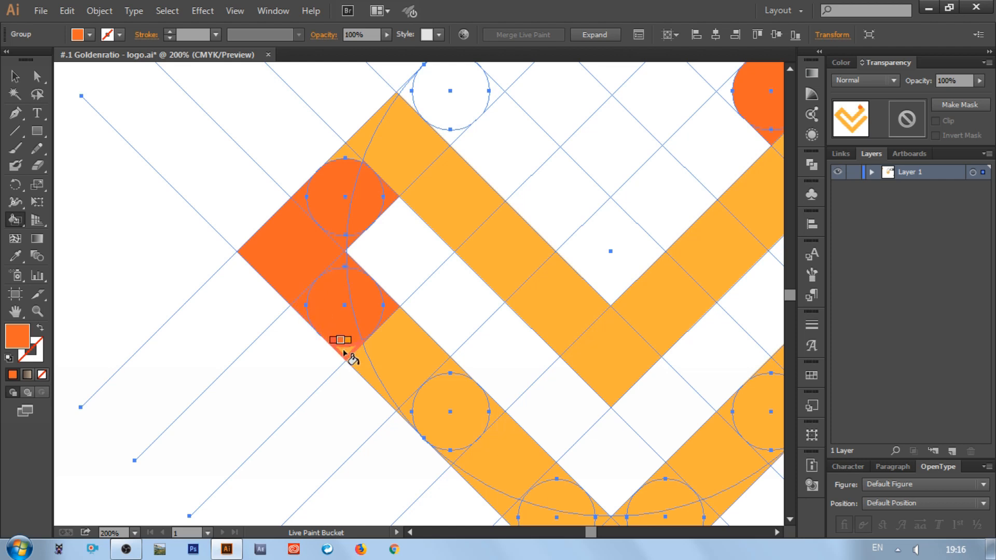
Step: Paint the bottom-left small circle and the band segment directly above it dark orange
{"action": "key", "text": "ctrl+minus"}
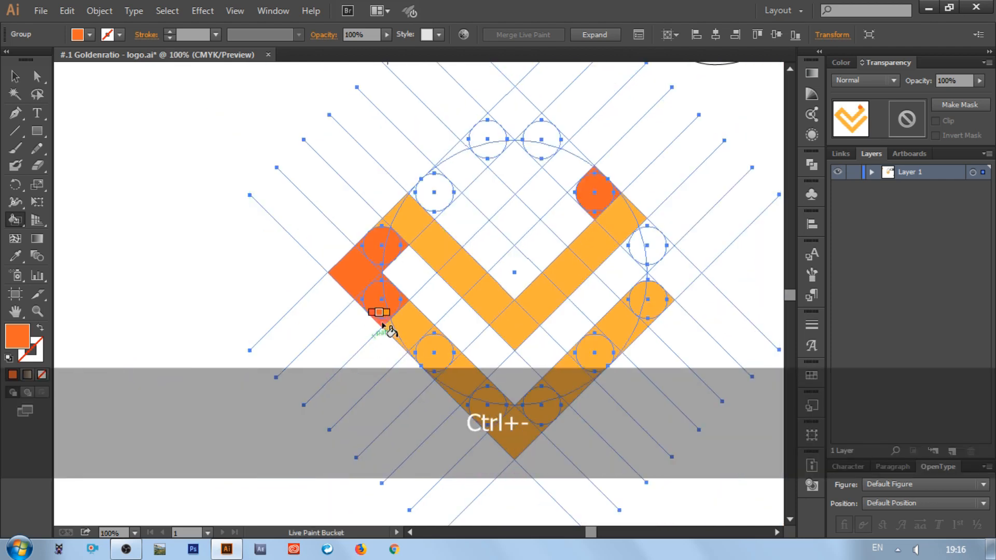
{"action": "scroll", "coordinate": [344, 315], "scroll_direction": "down", "scroll_amount": 2}
{"action": "scroll", "coordinate": [405, 309], "scroll_direction": "right", "scroll_amount": 2}
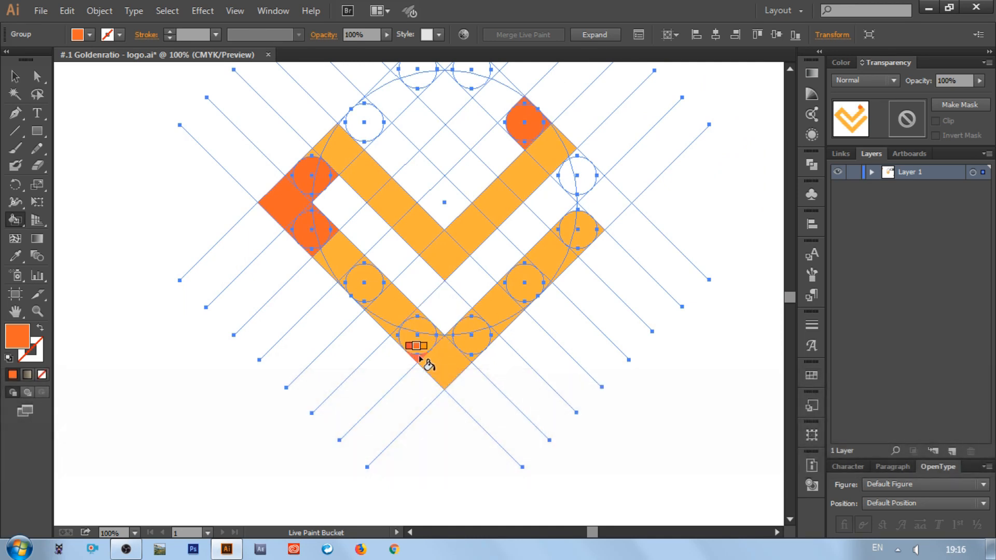
{"action": "left_click", "coordinate": [406, 331]}
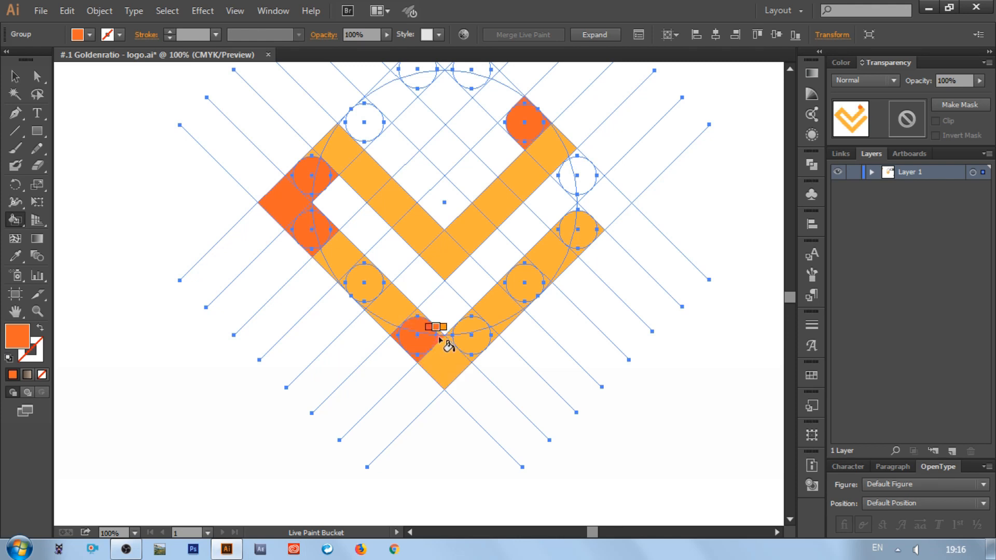
{"action": "left_click", "coordinate": [408, 311]}
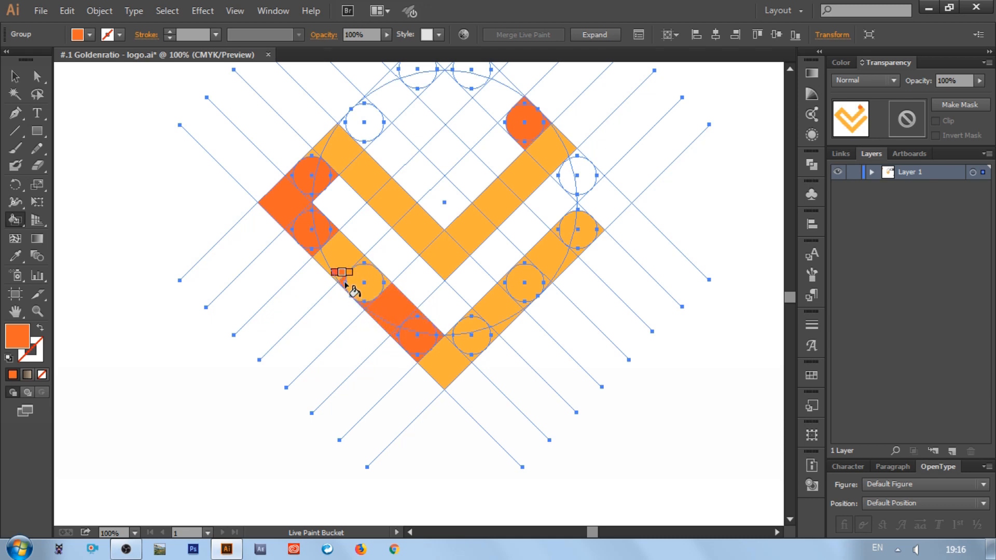
Step: Complete the dark orange lower-left band by filling its middle small circle and the remaining segment above it
{"action": "key", "text": "ctrl+equal"}
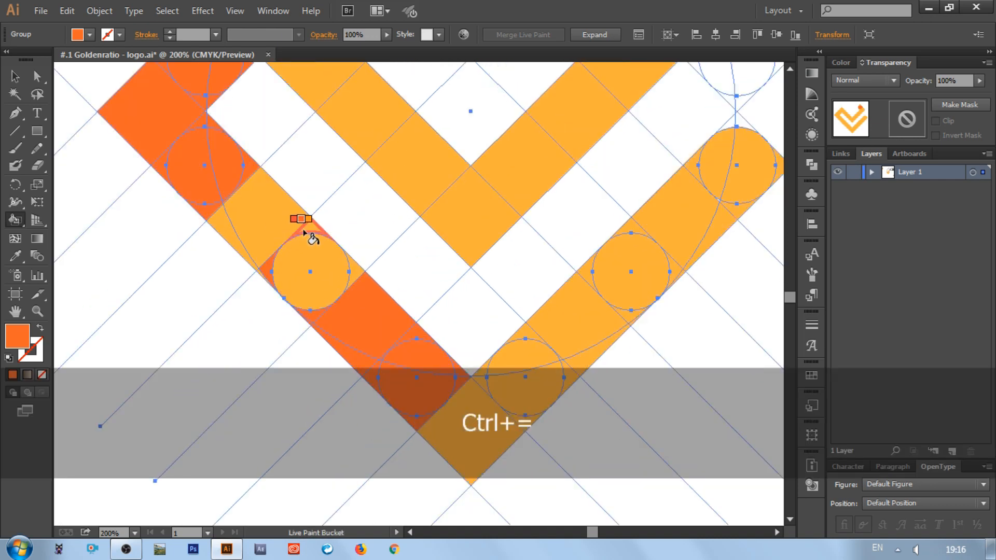
{"action": "left_click", "coordinate": [311, 262]}
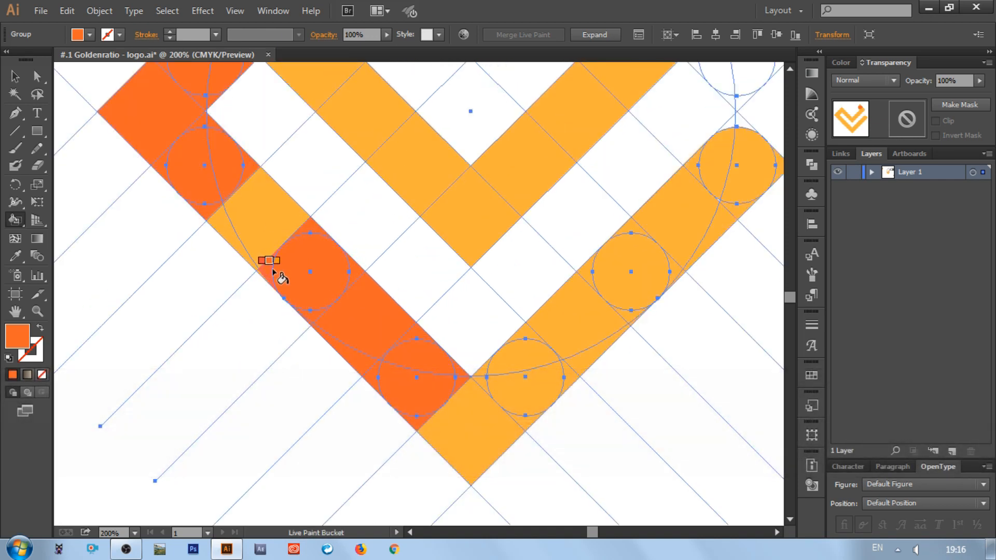
{"action": "left_click", "coordinate": [252, 254]}
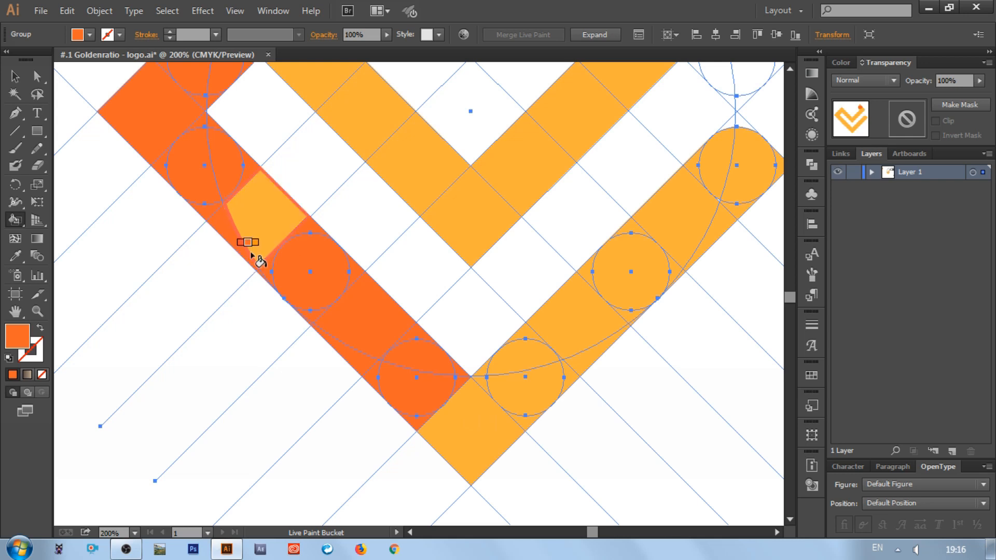
{"action": "left_click", "coordinate": [267, 240]}
Step: Fit the whole artboard in view and deselect the artwork to check the two-tone logo
{"action": "scroll", "coordinate": [312, 262], "scroll_direction": "up", "scroll_amount": 1}
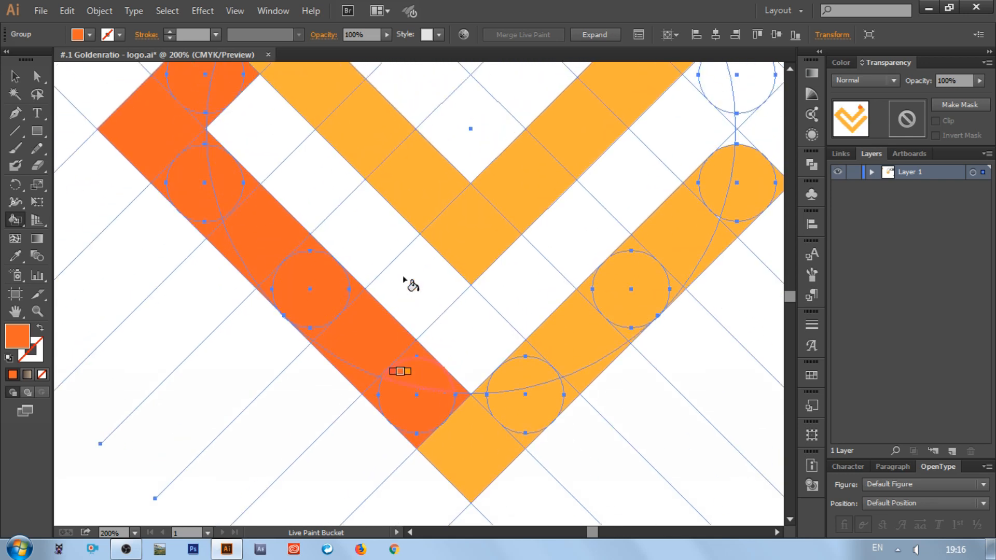
{"action": "scroll", "coordinate": [410, 283], "scroll_direction": "up", "scroll_amount": 7}
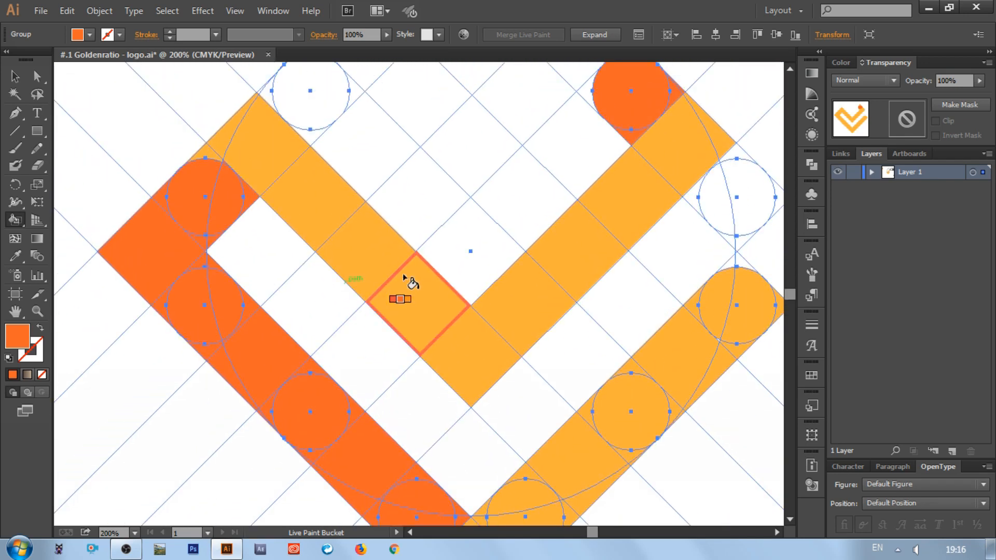
{"action": "scroll", "coordinate": [409, 282], "scroll_direction": "up", "scroll_amount": 2}
{"action": "key", "text": "ctrl+0"}
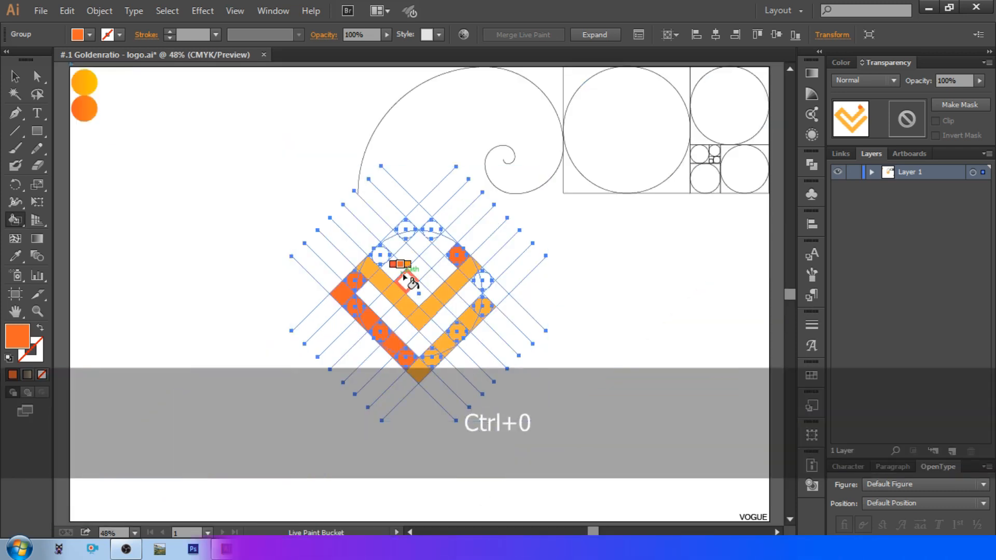
{"action": "left_click", "coordinate": [15, 77]}
{"action": "left_click", "coordinate": [255, 258]}
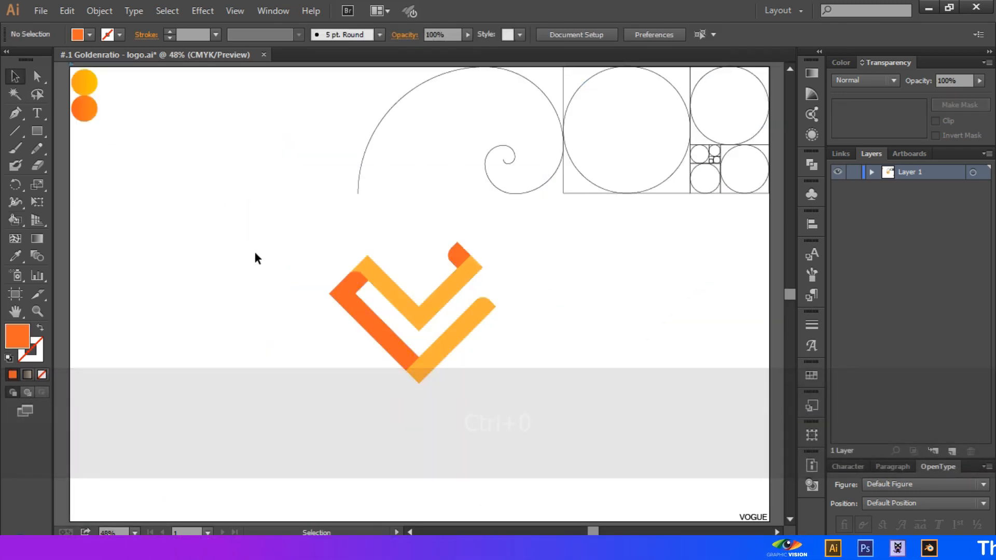
Step: Duplicate the Live Paint logo group and place one copy off the artboard to its left as a spare
{"action": "left_click", "coordinate": [416, 308]}
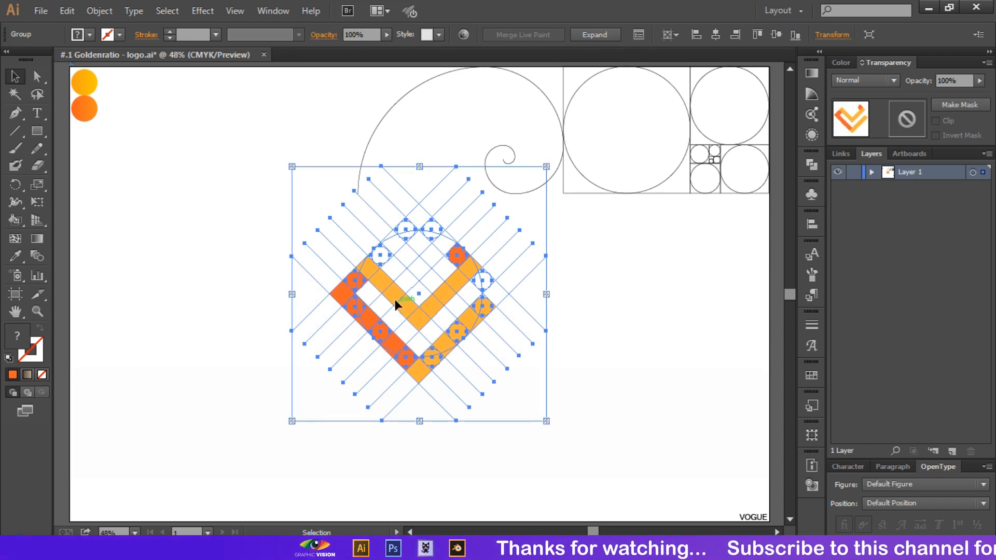
{"action": "key", "text": "ctrl+v"}
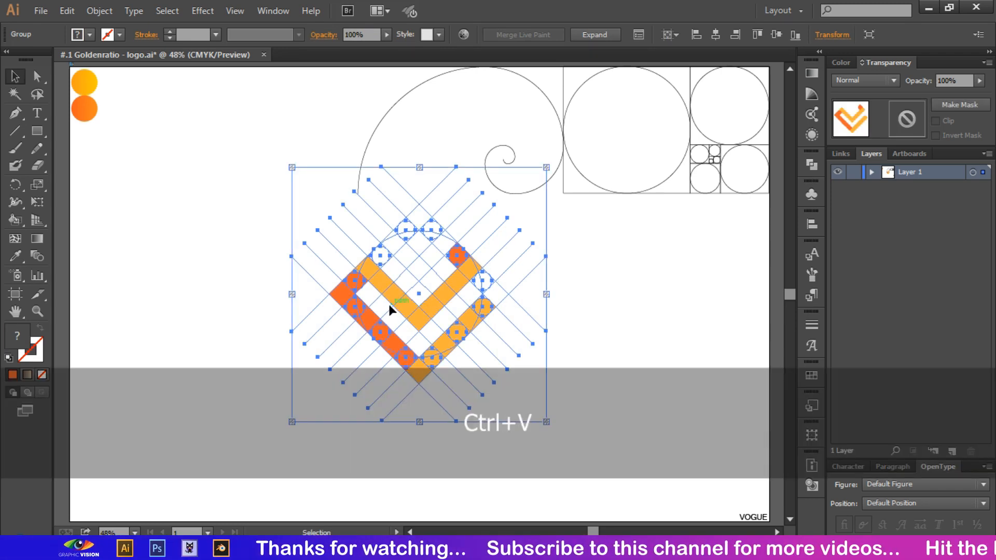
{"action": "left_click_drag", "start_coordinate": [388, 303], "coordinate": [58, 392]}
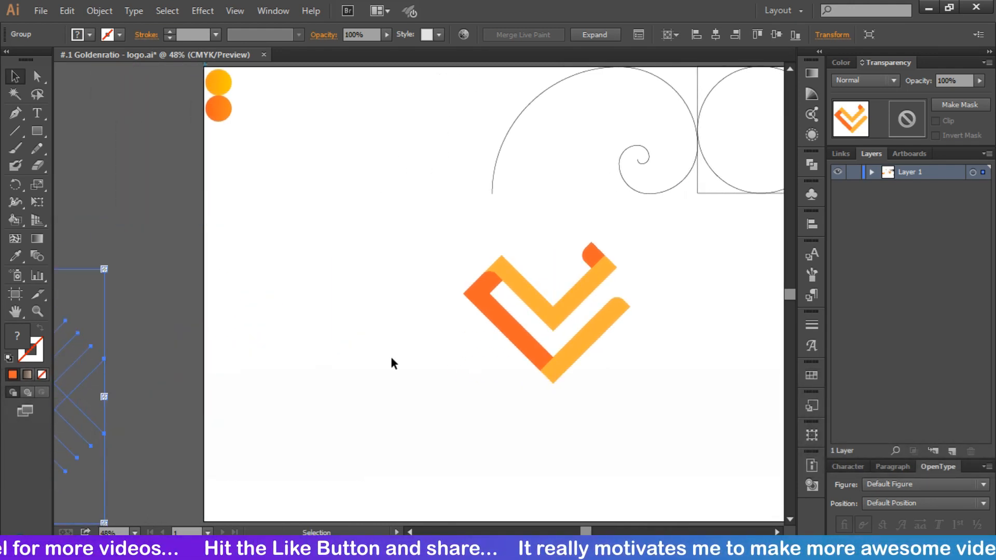
{"action": "key", "text": "ctrl+0"}
Step: Expand the Live Paint logo on the artboard with Object, Fill and Stroke enabled
{"action": "left_click", "coordinate": [434, 312]}
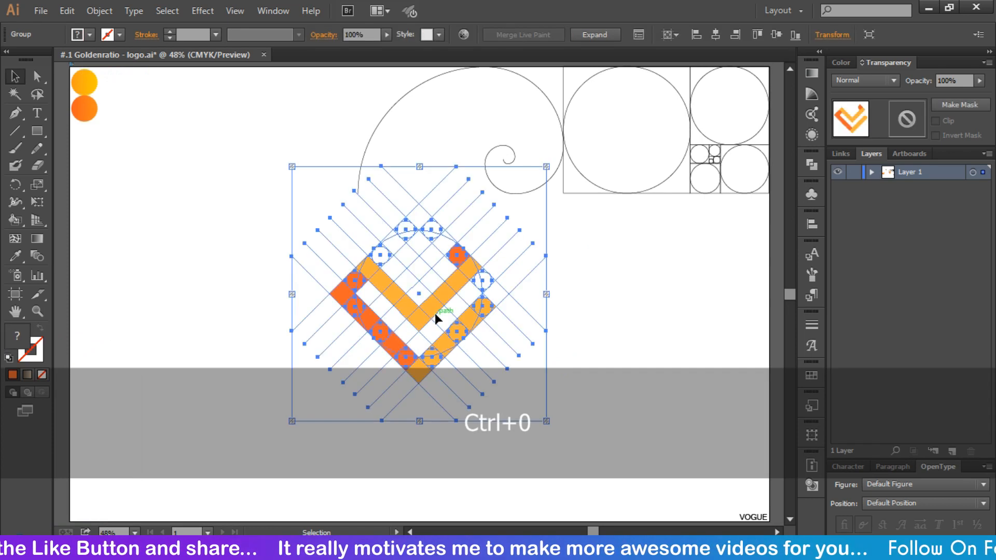
{"action": "left_click", "coordinate": [98, 11]}
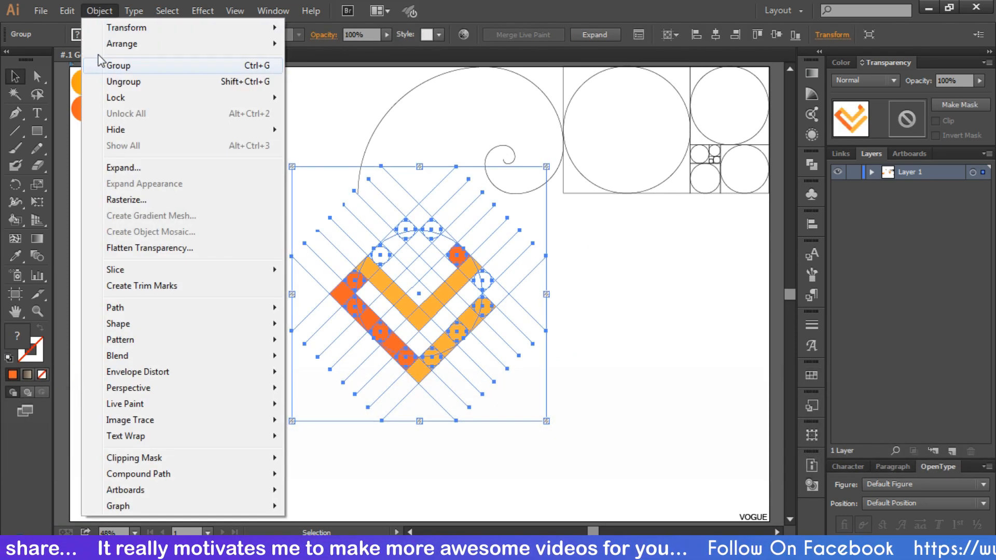
{"action": "left_click", "coordinate": [121, 167]}
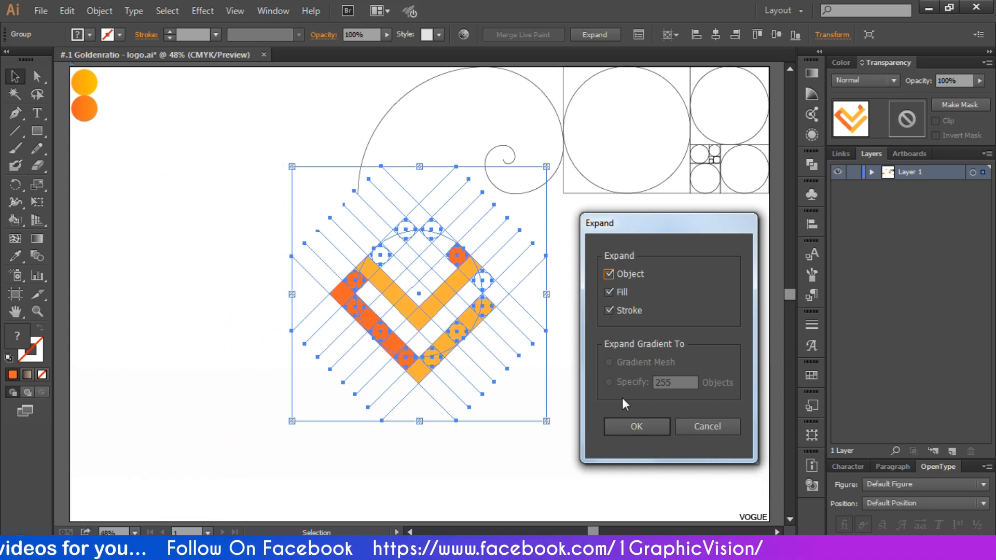
{"action": "left_click", "coordinate": [637, 427]}
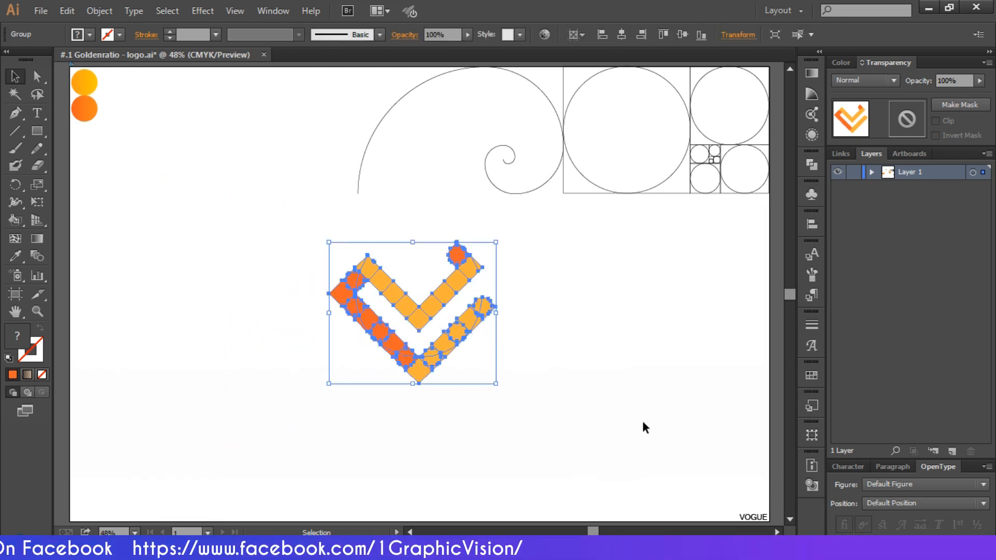
Step: Merge the expanded logo's same-coloured pieces with Pathfinder Merge and deselect the result
{"action": "left_click", "coordinate": [812, 164]}
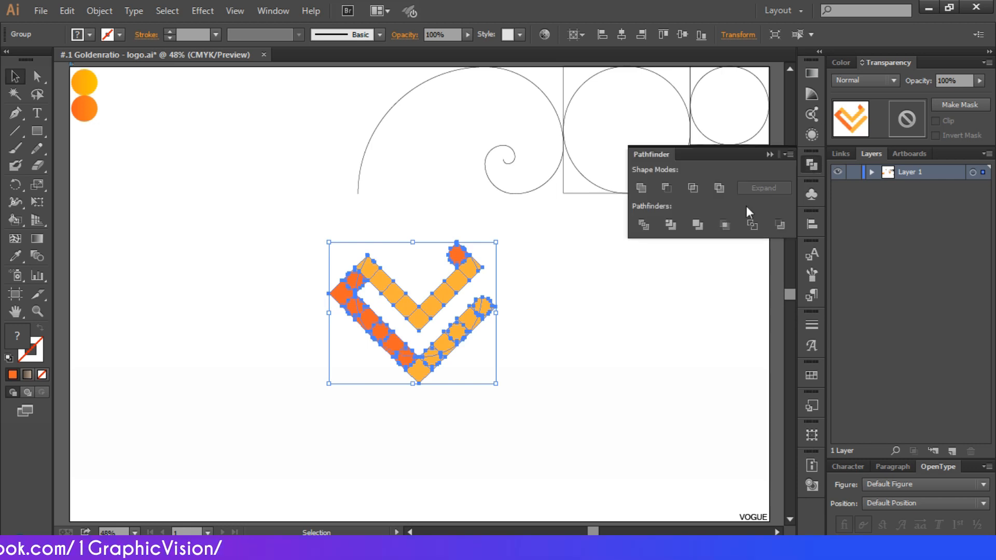
{"action": "left_click", "coordinate": [699, 232]}
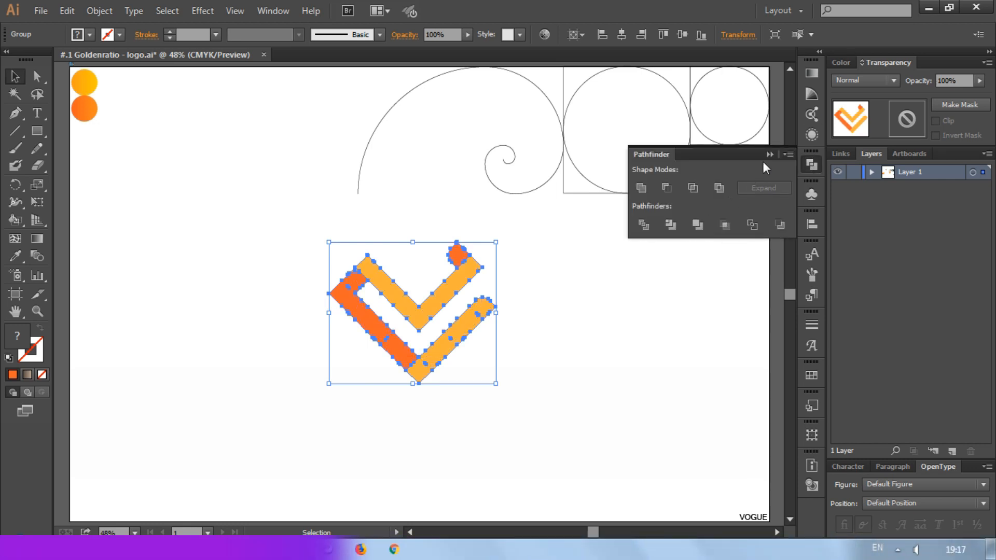
{"action": "left_click", "coordinate": [561, 311]}
Step: Delete the stray anchor points inside the dark orange band near the logo's left corner
{"action": "key", "text": "ctrl+equal"}
{"action": "key", "text": "ctrl+equal"}
{"action": "key", "text": "ctrl+equal"}
{"action": "key", "text": "ctrl+equal"}
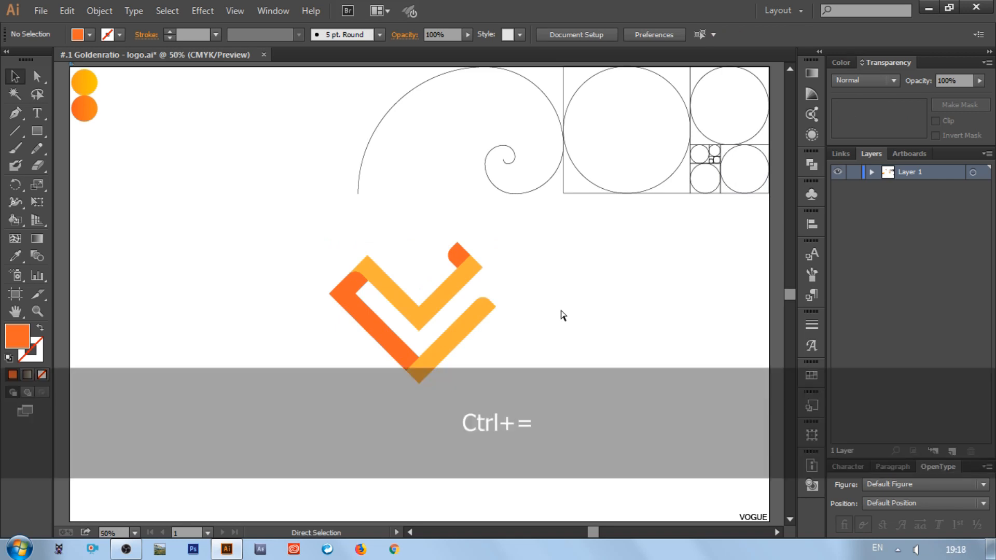
{"action": "scroll", "coordinate": [402, 307], "scroll_direction": "up", "scroll_amount": 2}
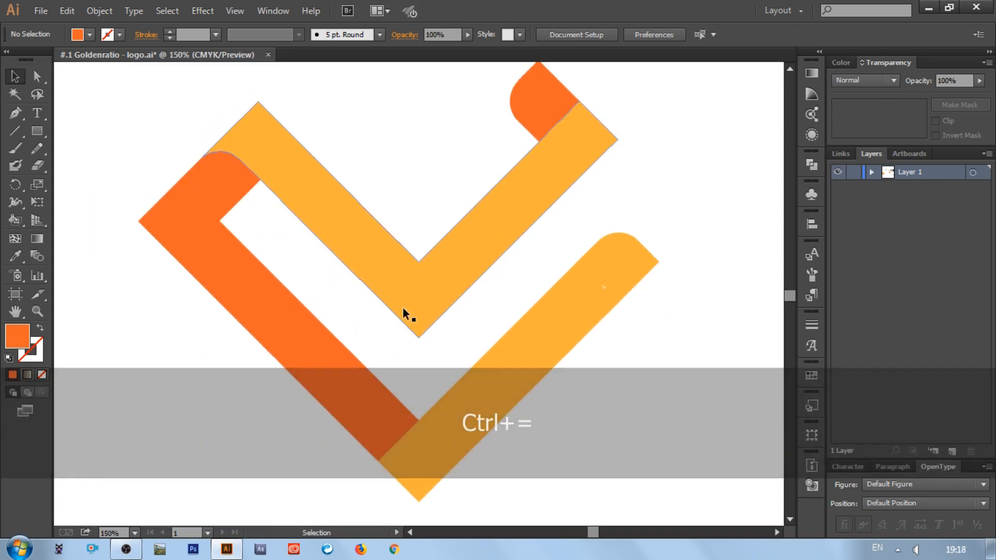
{"action": "scroll", "coordinate": [403, 307], "scroll_direction": "down", "scroll_amount": 3}
{"action": "left_click", "coordinate": [601, 253]}
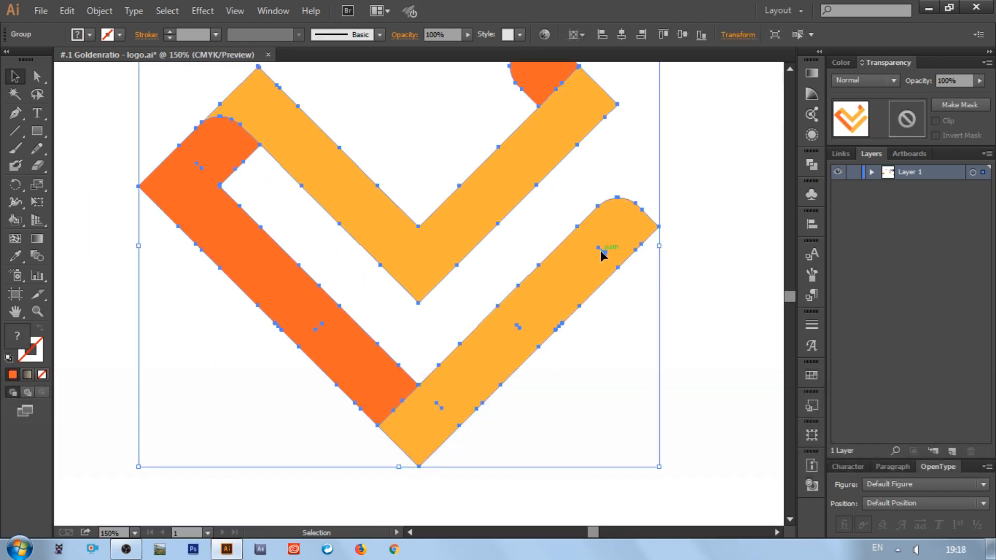
{"action": "left_click", "coordinate": [36, 76]}
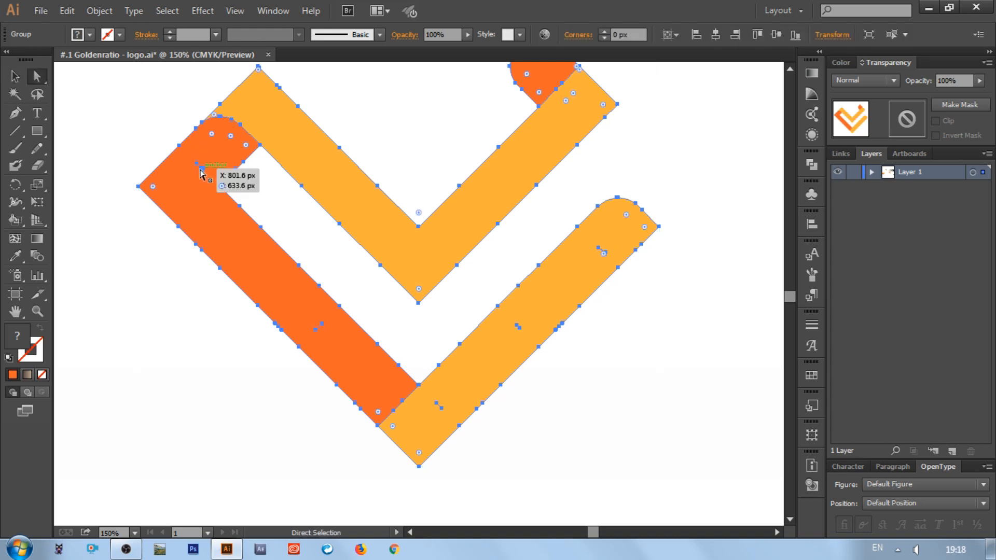
{"action": "left_click", "coordinate": [200, 167]}
{"action": "key", "text": "Delete"}
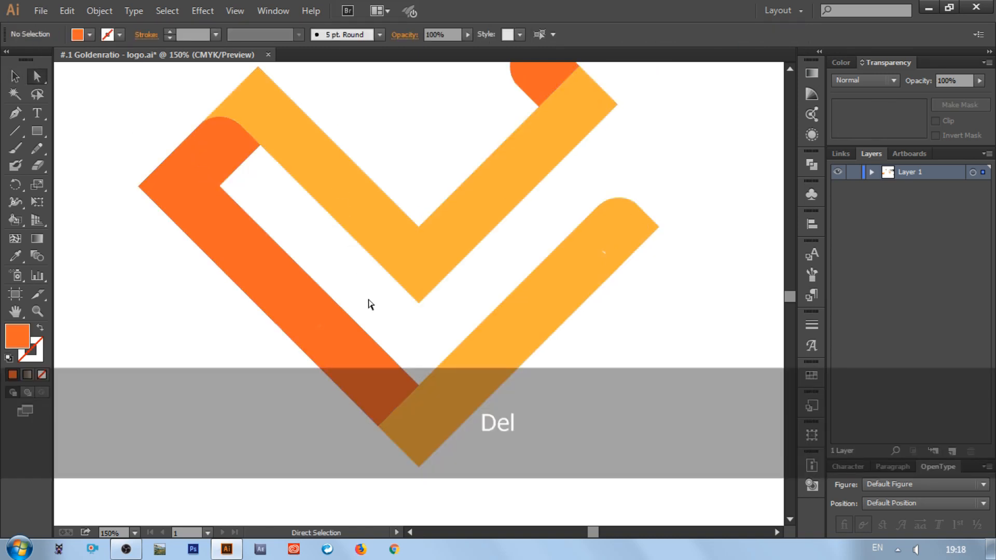
Step: Delete the three clusters of stray anchor points inside the lower-right light orange band
{"action": "left_click", "coordinate": [596, 273]}
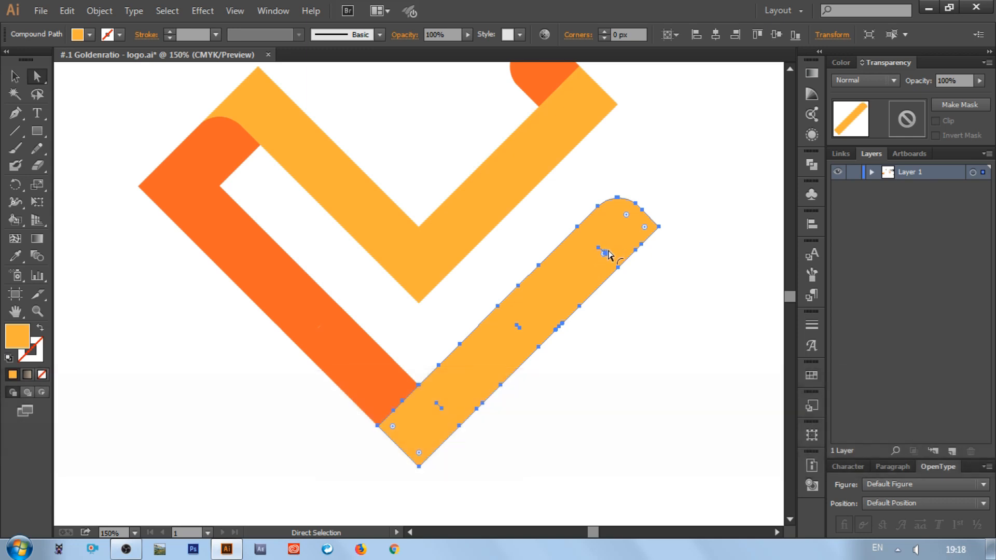
{"action": "left_click", "coordinate": [602, 252]}
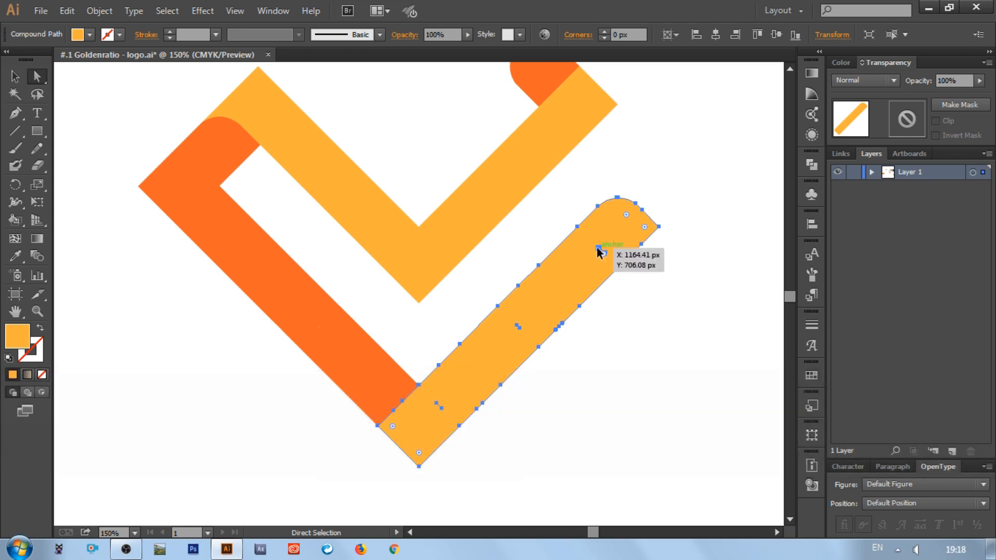
{"action": "key", "text": "Delete"}
{"action": "left_click", "coordinate": [484, 338]}
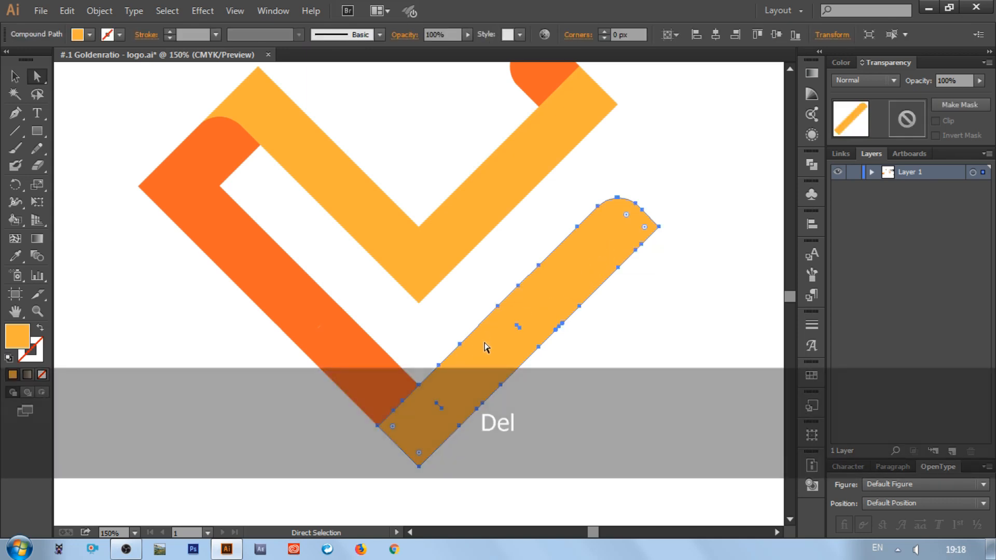
{"action": "left_click", "coordinate": [517, 326]}
{"action": "key", "text": "Delete"}
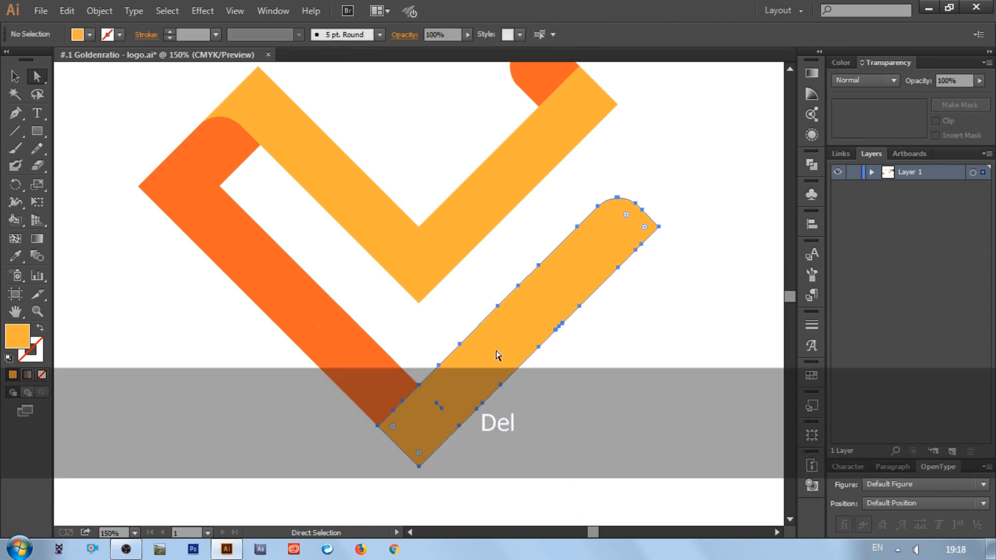
{"action": "left_click", "coordinate": [436, 410]}
{"action": "left_click", "coordinate": [440, 408]}
{"action": "key", "text": "Delete"}
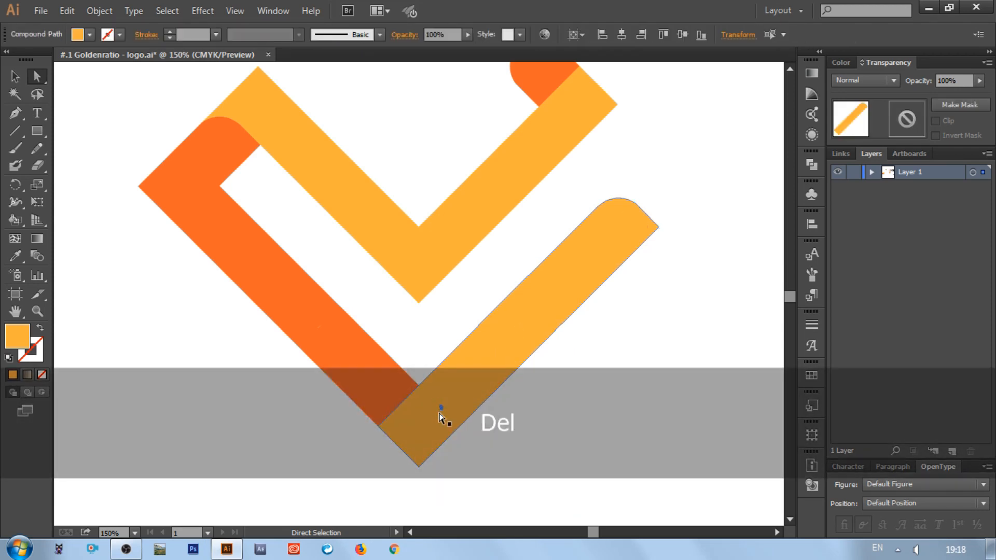
Step: Delete the stray anchor points midway along the dark orange band and check the upper band and end cap for more
{"action": "left_click", "coordinate": [379, 385]}
{"action": "left_click", "coordinate": [324, 326]}
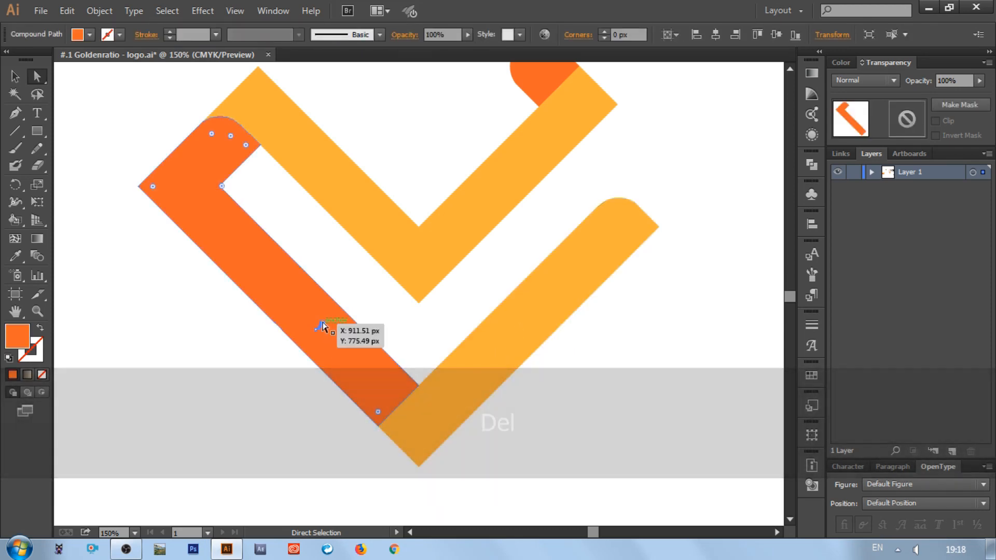
{"action": "key", "text": "Delete"}
{"action": "left_click", "coordinate": [339, 344]}
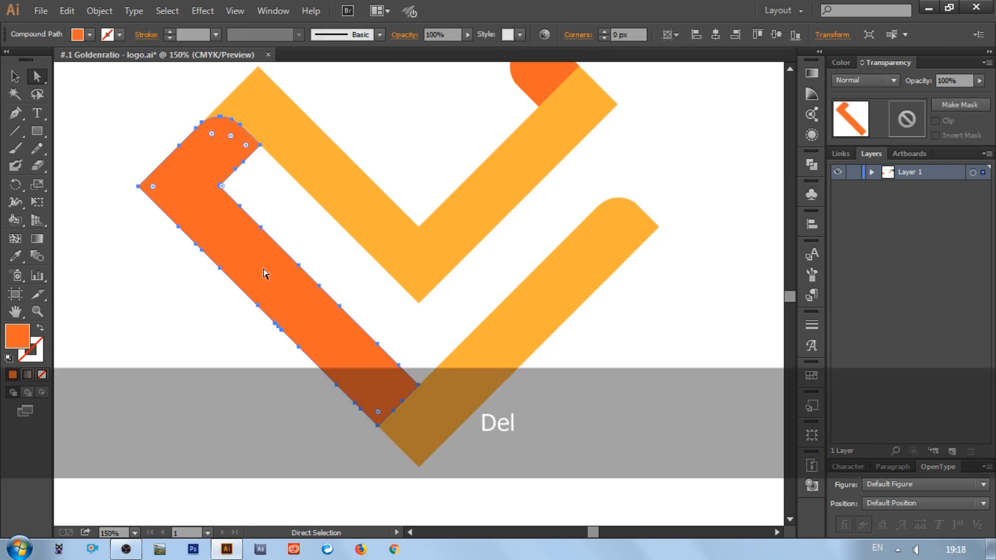
{"action": "left_click", "coordinate": [375, 192]}
{"action": "scroll", "coordinate": [430, 223], "scroll_direction": "up", "scroll_amount": 2}
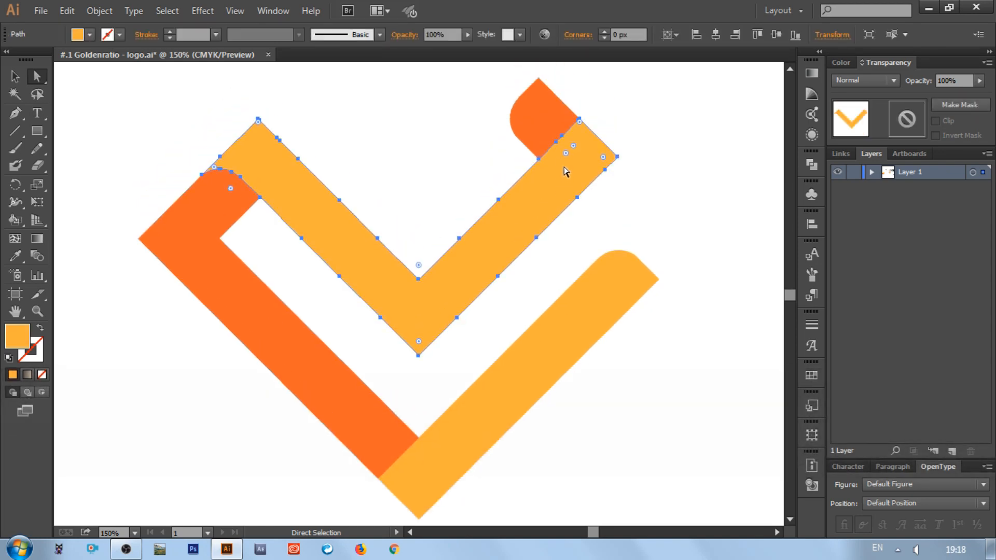
{"action": "left_click", "coordinate": [530, 106]}
{"action": "left_click", "coordinate": [427, 153]}
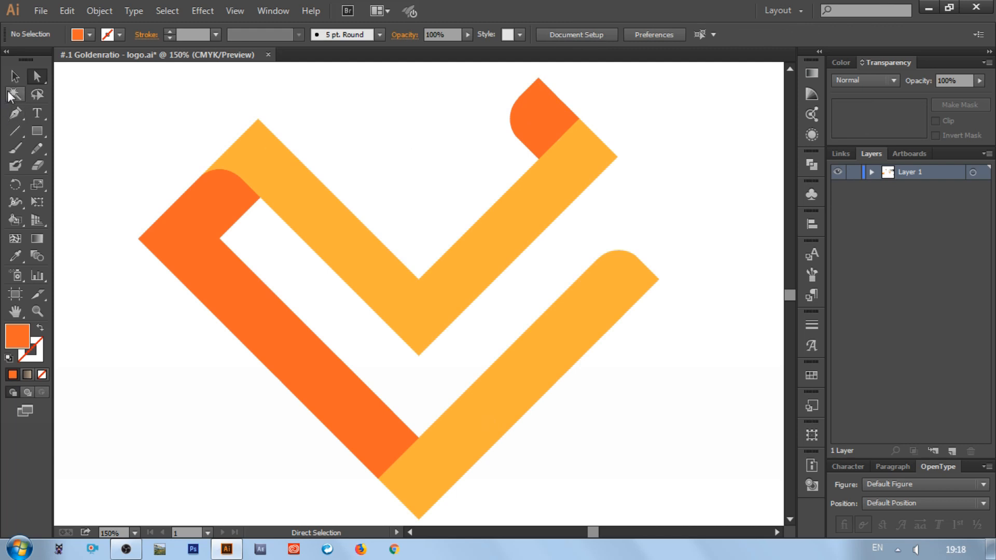
Step: Simplify the whole logo's paths using straight lines and a 22° angle threshold, with Preview and Show Original enabled
{"action": "left_click", "coordinate": [15, 77]}
{"action": "key", "text": "ctrl+0"}
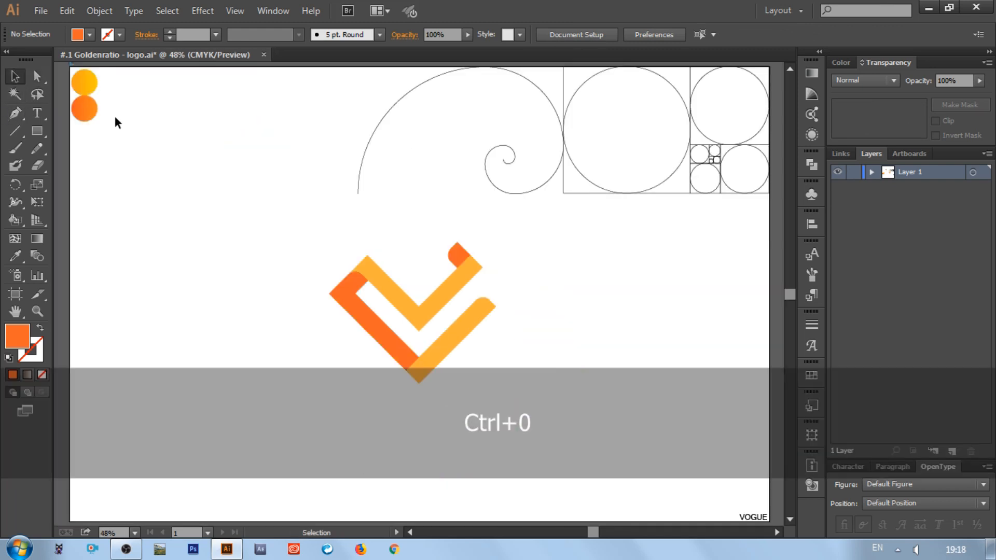
{"action": "left_click_drag", "start_coordinate": [272, 226], "coordinate": [534, 421]}
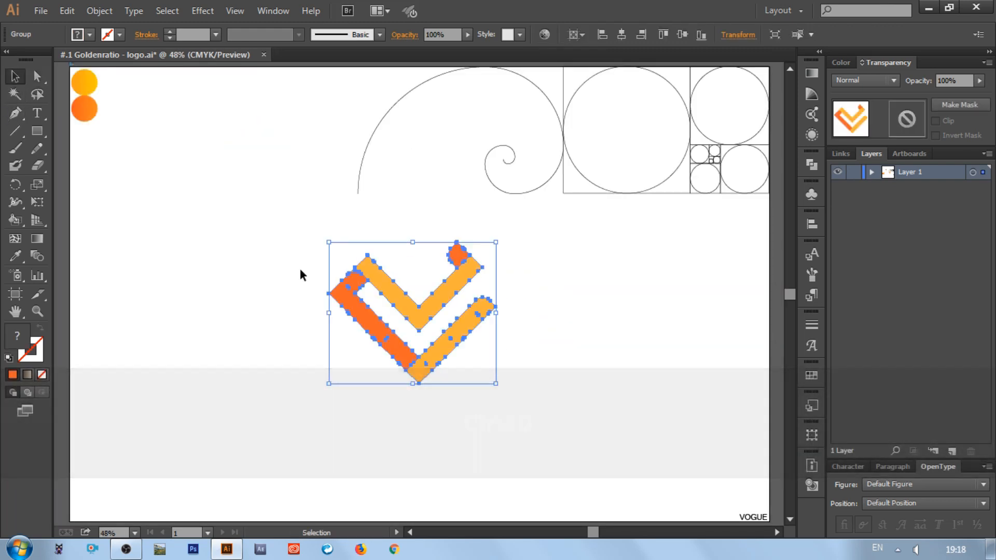
{"action": "left_click", "coordinate": [99, 11]}
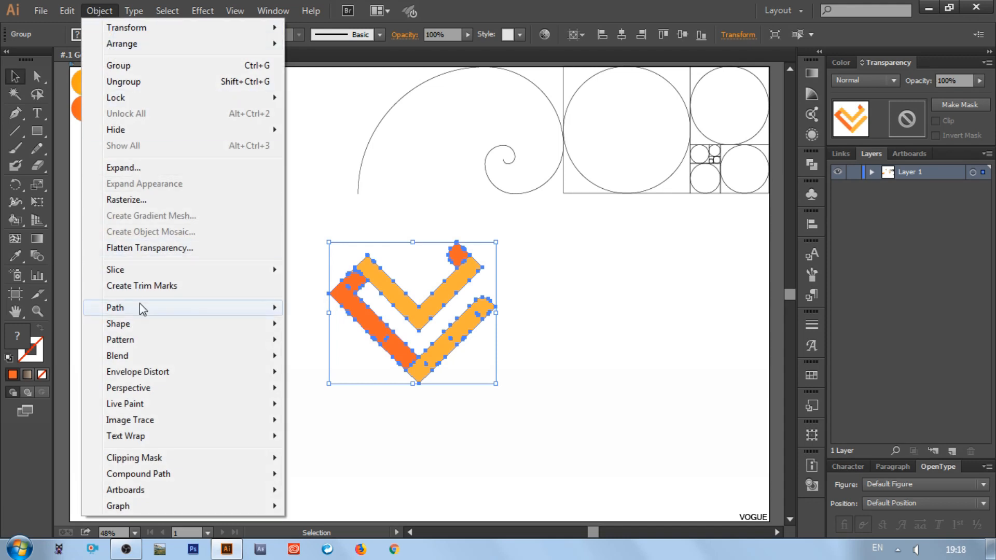
{"action": "mouse_move", "coordinate": [150, 308]}
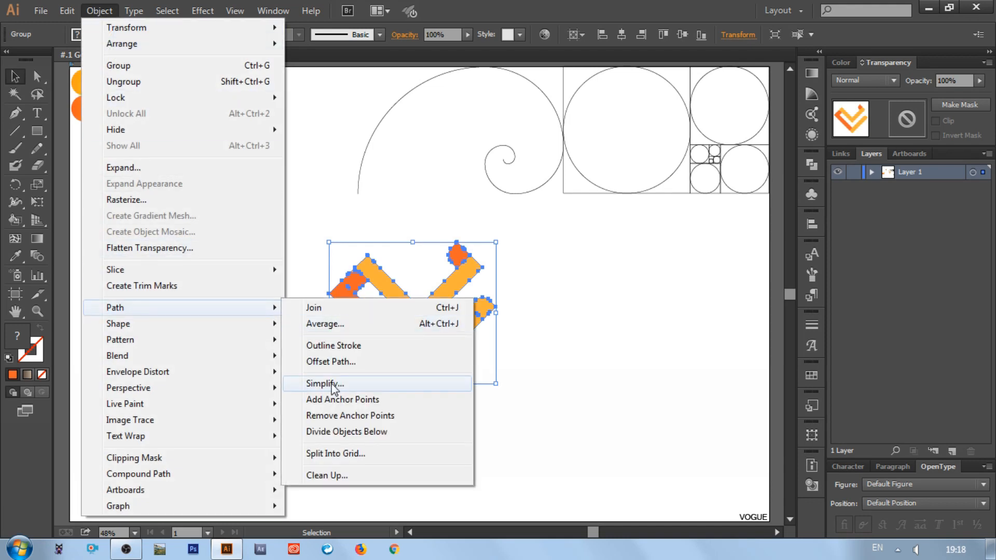
{"action": "left_click", "coordinate": [407, 384]}
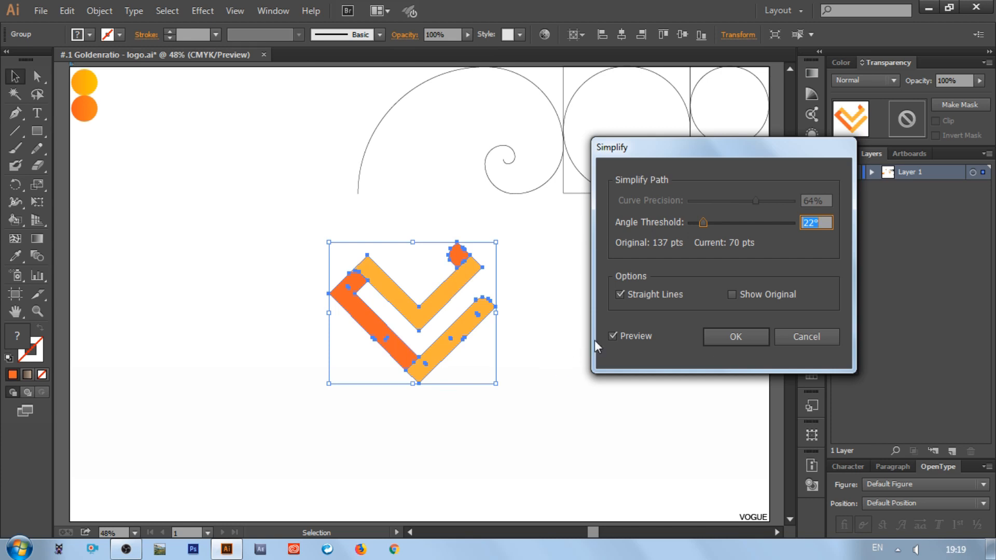
{"action": "key", "text": "ctrl+equal"}
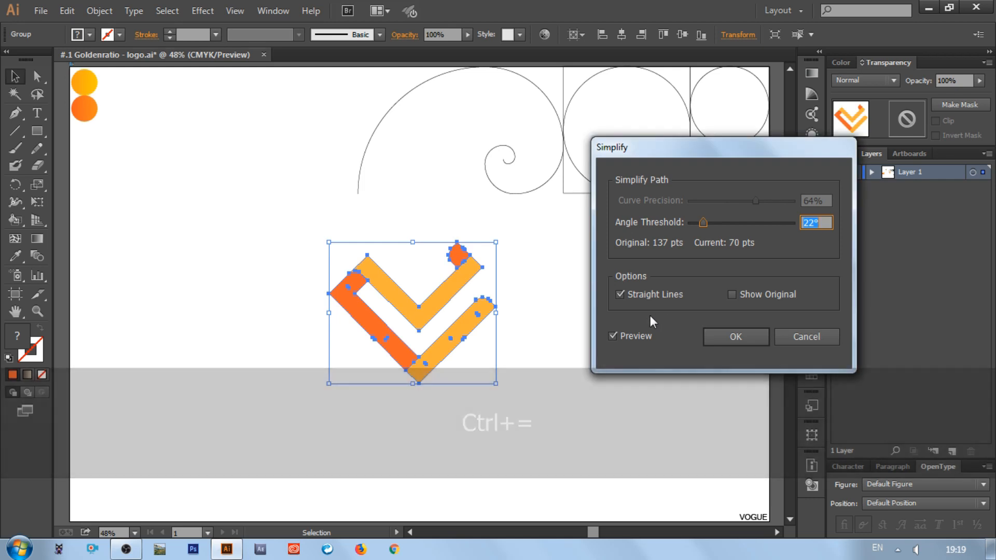
{"action": "left_click", "coordinate": [613, 335]}
{"action": "left_click", "coordinate": [613, 336]}
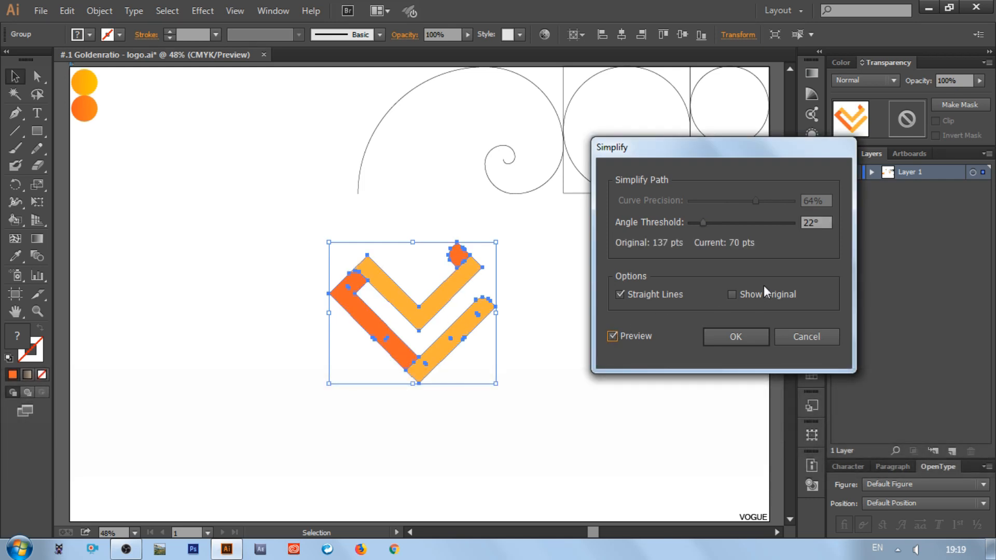
{"action": "left_click", "coordinate": [732, 295]}
{"action": "left_click", "coordinate": [749, 338]}
{"action": "left_click", "coordinate": [668, 348]}
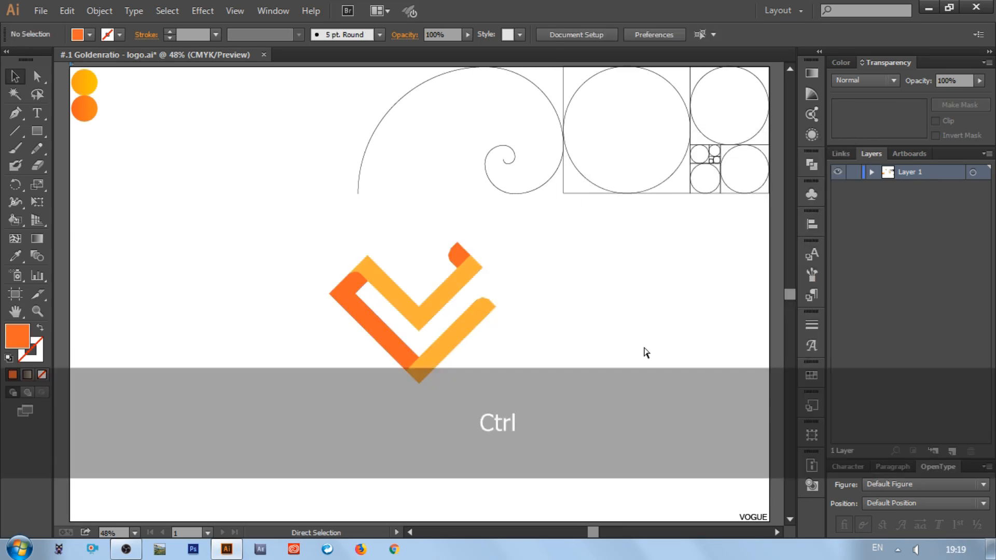
Step: Undo the Simplify operation on the logo's paths
{"action": "key", "text": "ctrl+equal"}
{"action": "key", "text": "ctrl+equal"}
{"action": "key", "text": "ctrl+z"}
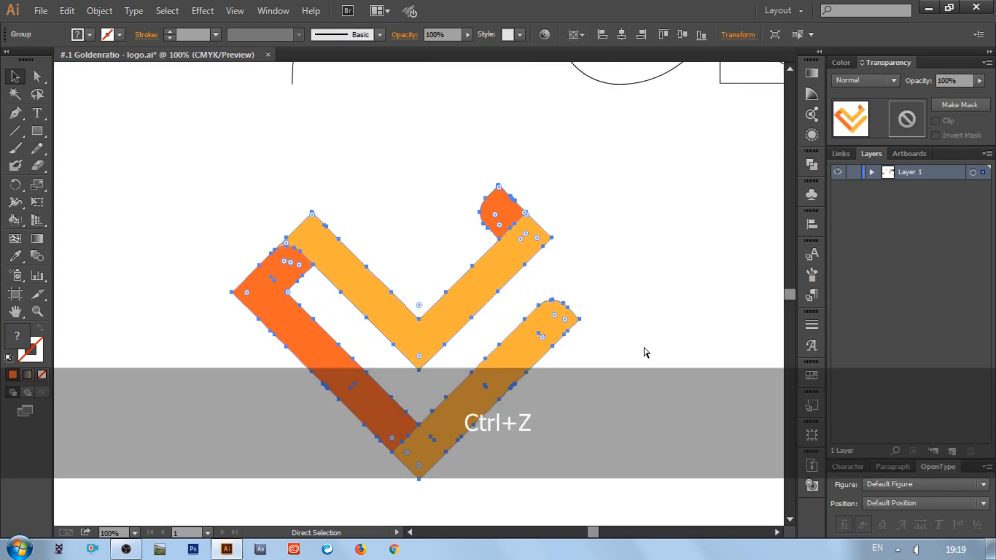
Step: Examine the anchor points of the logo's separate bands one at a time, from the lower light band to the upper chevron
{"action": "scroll", "coordinate": [571, 300], "scroll_direction": "down", "scroll_amount": 3}
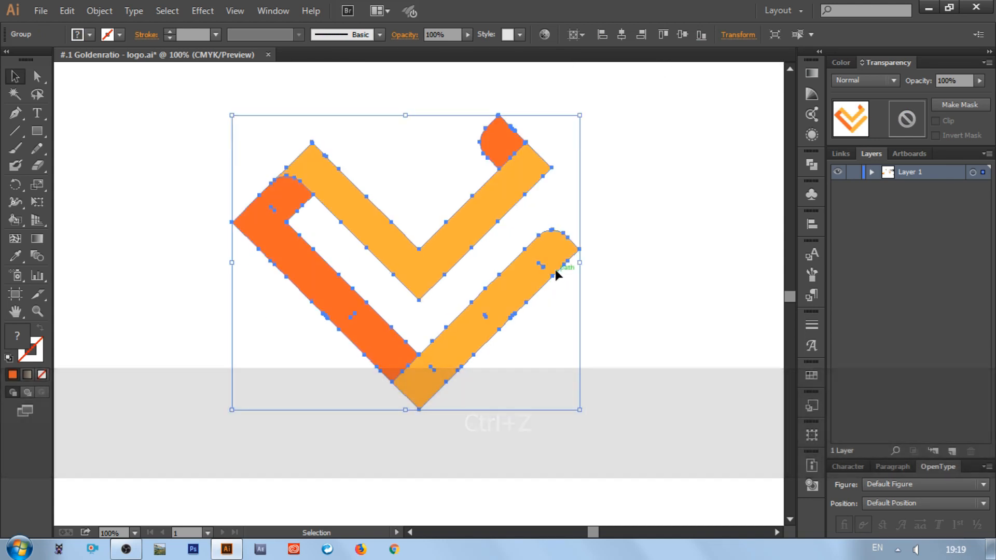
{"action": "left_click", "coordinate": [39, 79]}
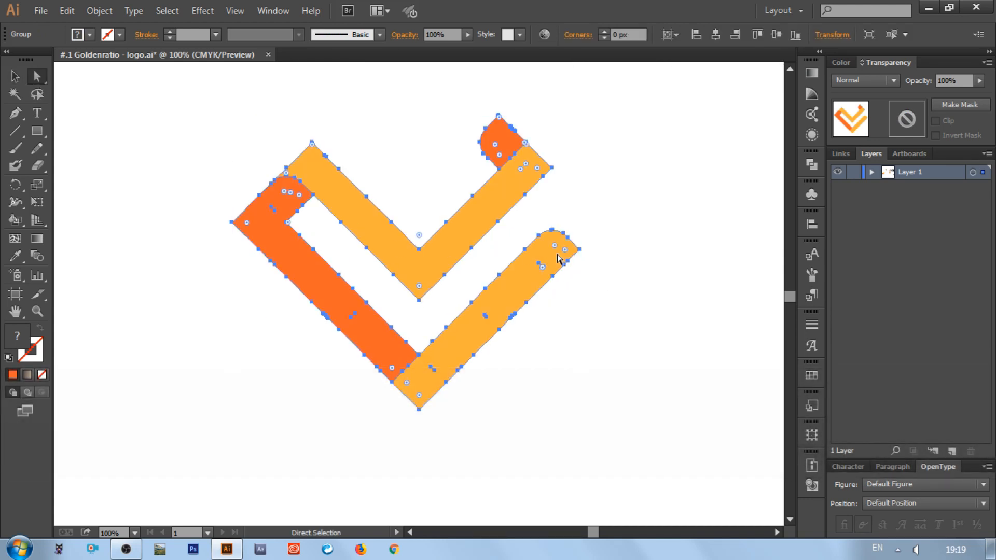
{"action": "key", "text": "ctrl+shift+a"}
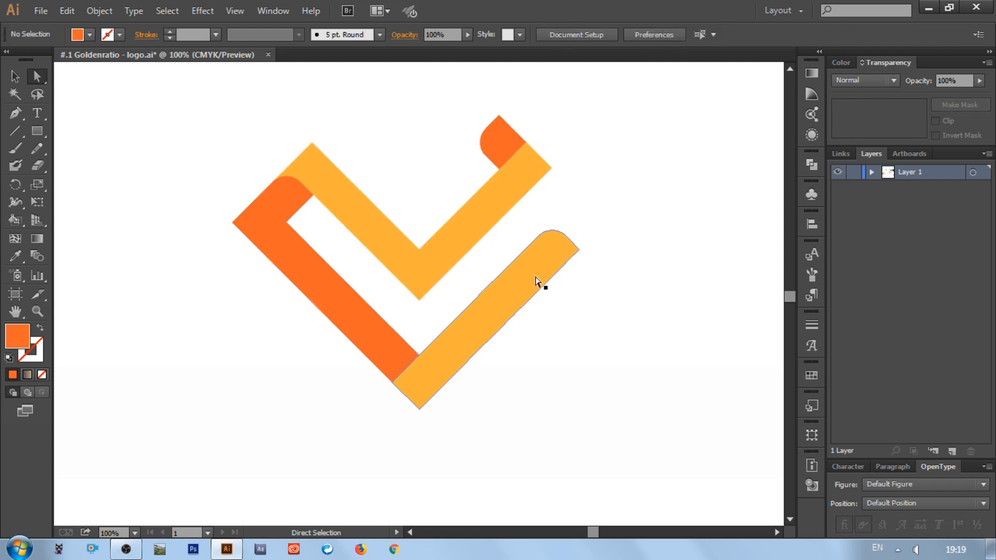
{"action": "left_click", "coordinate": [544, 269]}
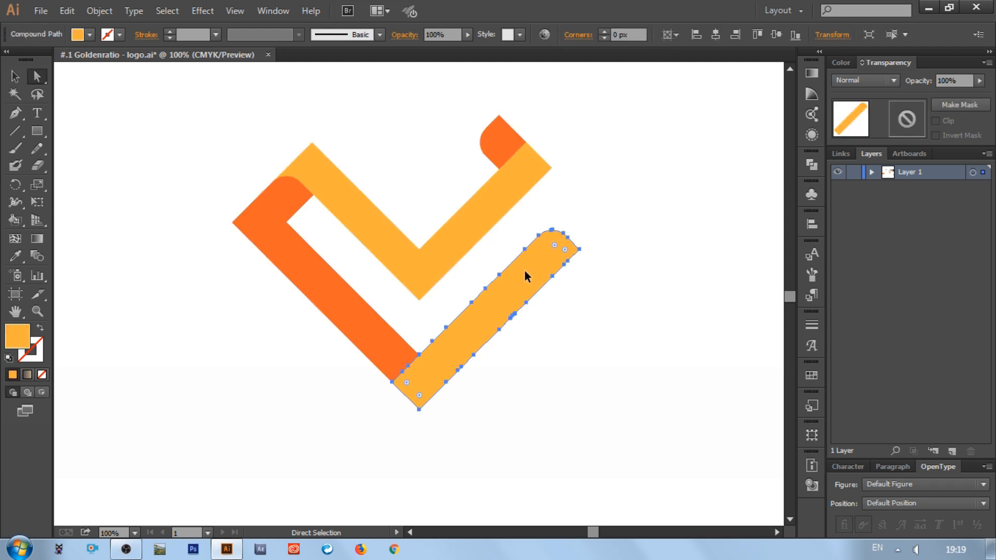
{"action": "left_click", "coordinate": [361, 325]}
{"action": "left_click", "coordinate": [336, 205]}
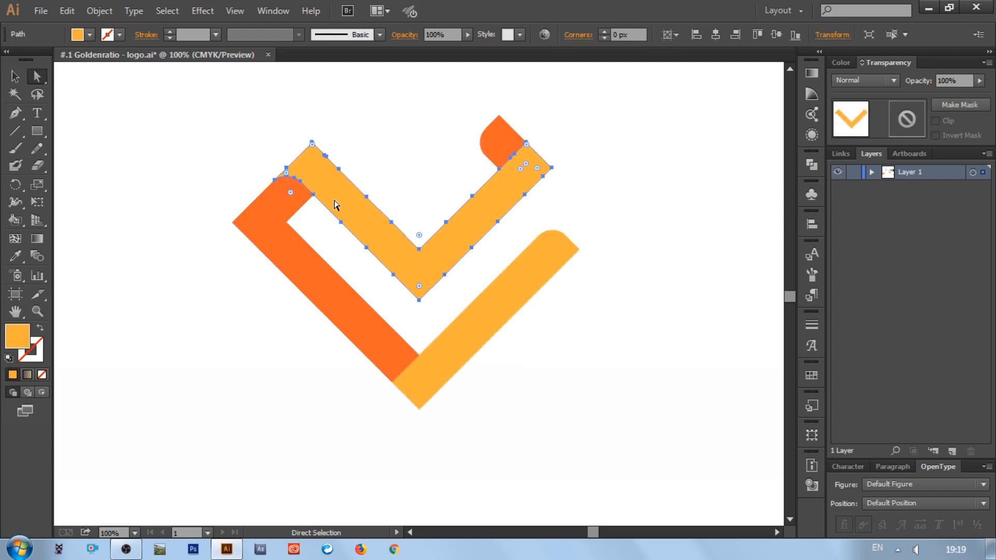
Step: Start a Simplify on the whole logo with Straight Lines off, Curve Precision at 83% and Angle Threshold at 180°
{"action": "key", "text": "v"}
{"action": "left_click_drag", "start_coordinate": [213, 120], "coordinate": [604, 430]}
{"action": "scroll", "coordinate": [585, 411], "scroll_direction": "right", "scroll_amount": 3}
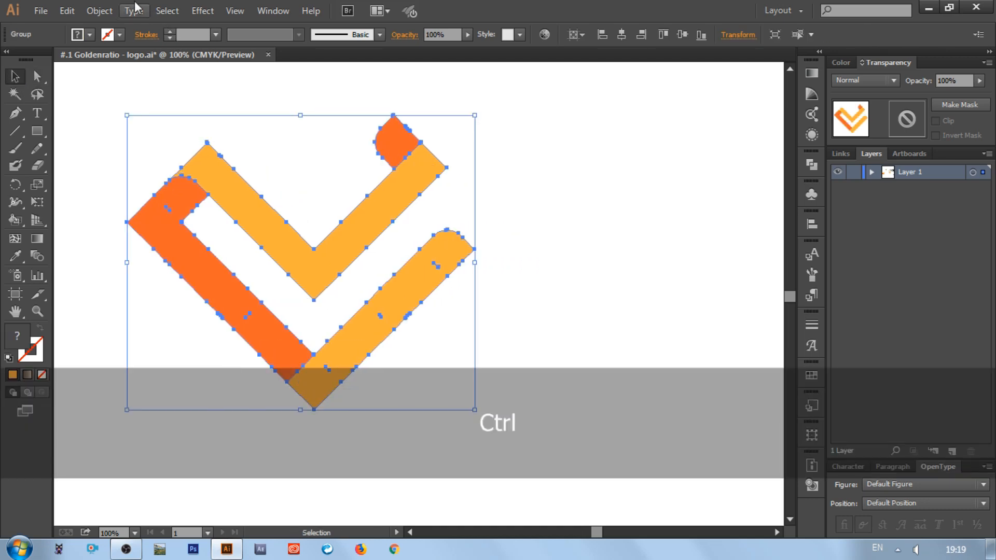
{"action": "left_click", "coordinate": [100, 11]}
{"action": "mouse_move", "coordinate": [166, 308]}
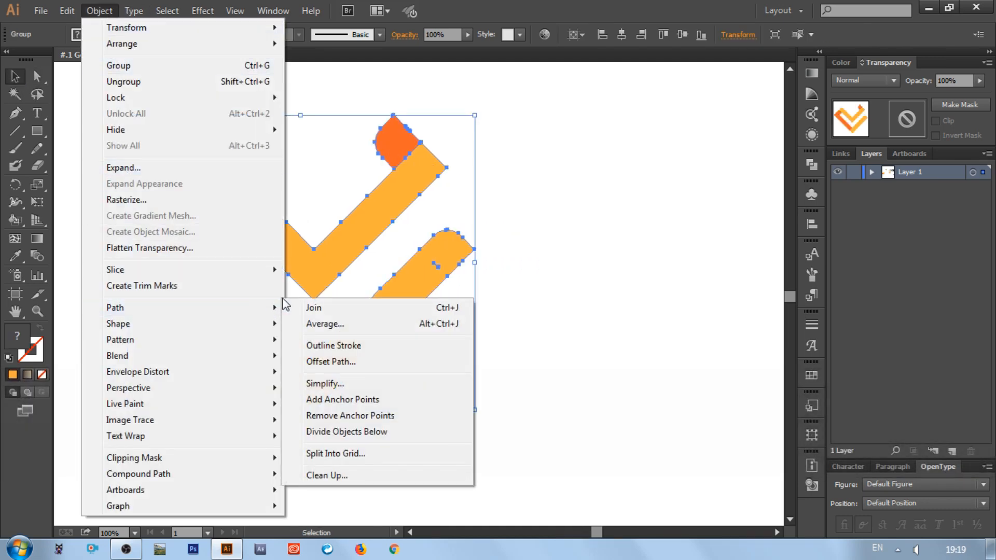
{"action": "left_click", "coordinate": [342, 383]}
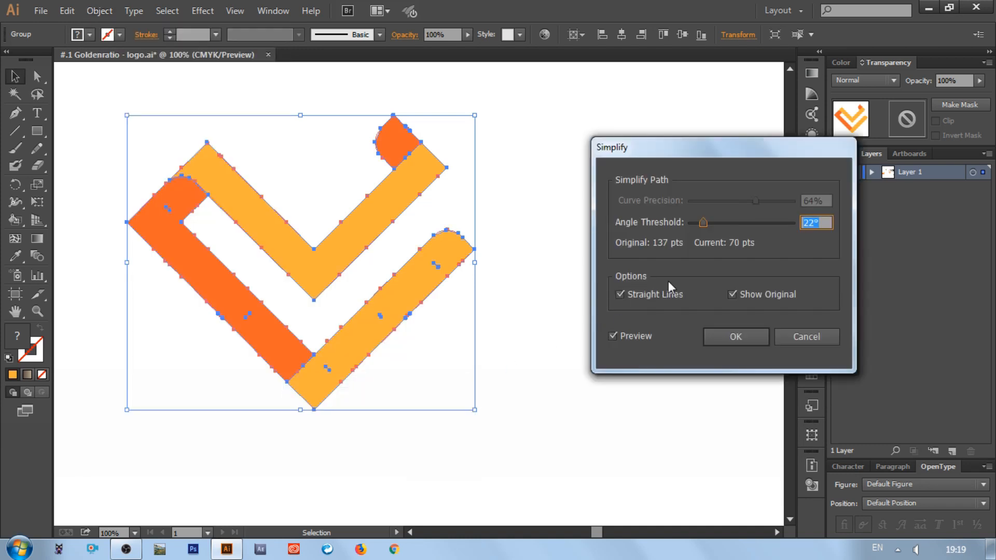
{"action": "left_click_drag", "start_coordinate": [702, 223], "coordinate": [681, 227]}
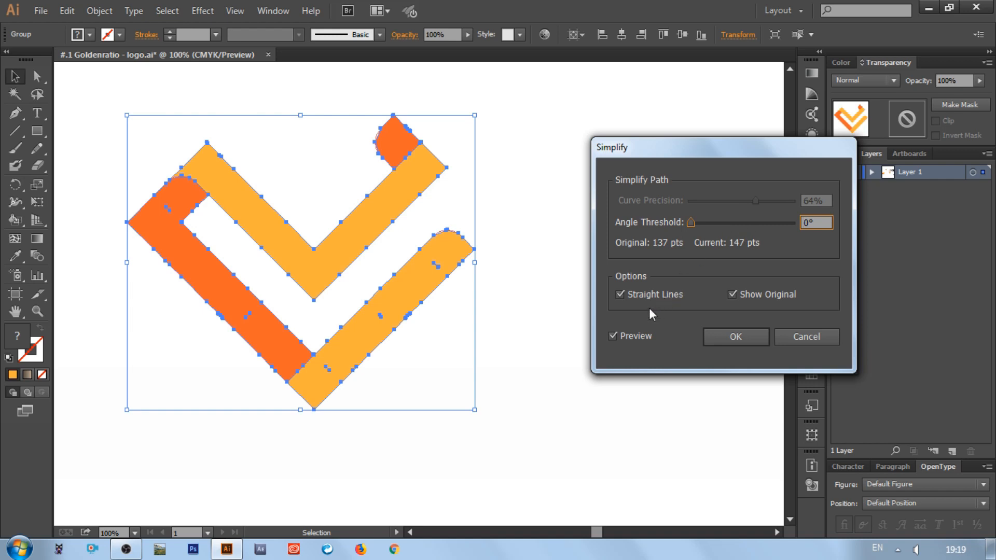
{"action": "left_click", "coordinate": [620, 296]}
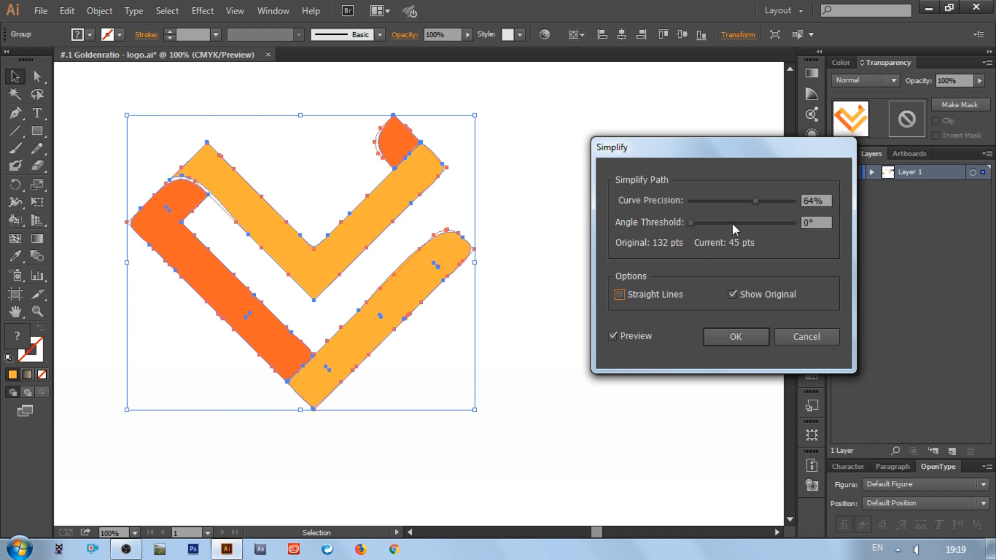
{"action": "left_click_drag", "start_coordinate": [732, 223], "coordinate": [772, 203]}
{"action": "mouse_move", "coordinate": [791, 223]}
{"action": "left_mouse_down"}
{"action": "mouse_move", "coordinate": [775, 224]}
{"action": "mouse_move", "coordinate": [797, 218]}
{"action": "left_mouse_up"}
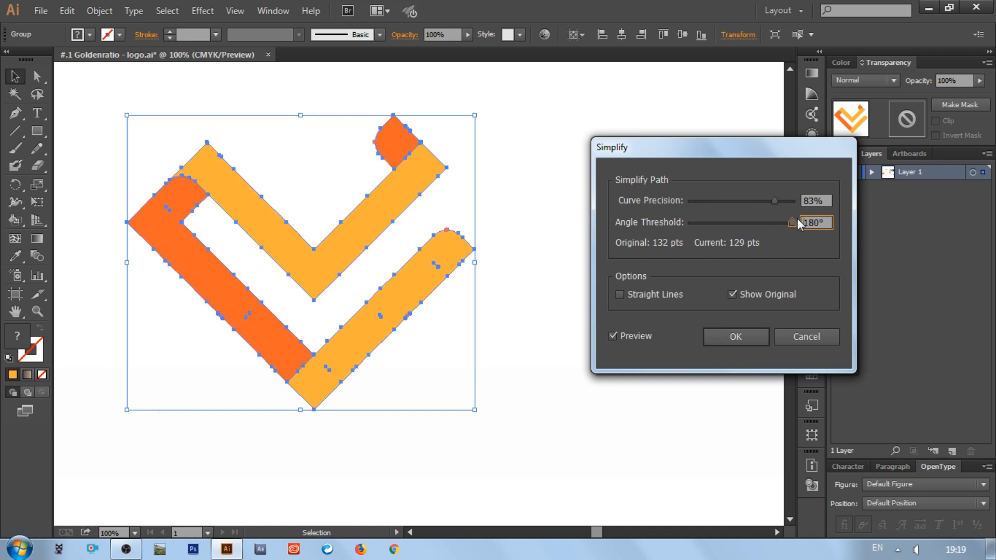
Step: Turn off Show Original, set the Angle Threshold to 173°, apply the Simplify operation and deselect the logo
{"action": "left_click", "coordinate": [620, 295]}
{"action": "left_click", "coordinate": [620, 295]}
{"action": "left_click", "coordinate": [617, 338]}
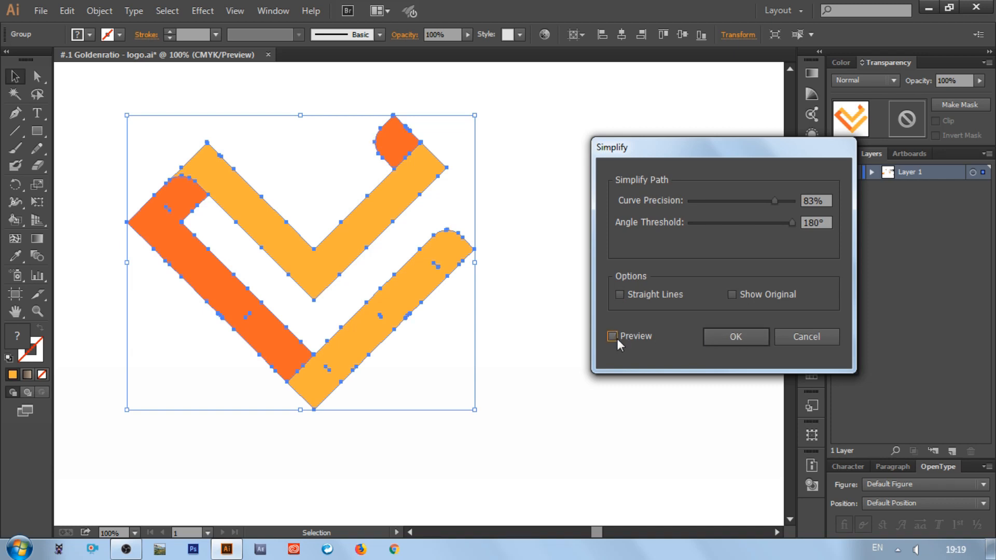
{"action": "left_click", "coordinate": [617, 339]}
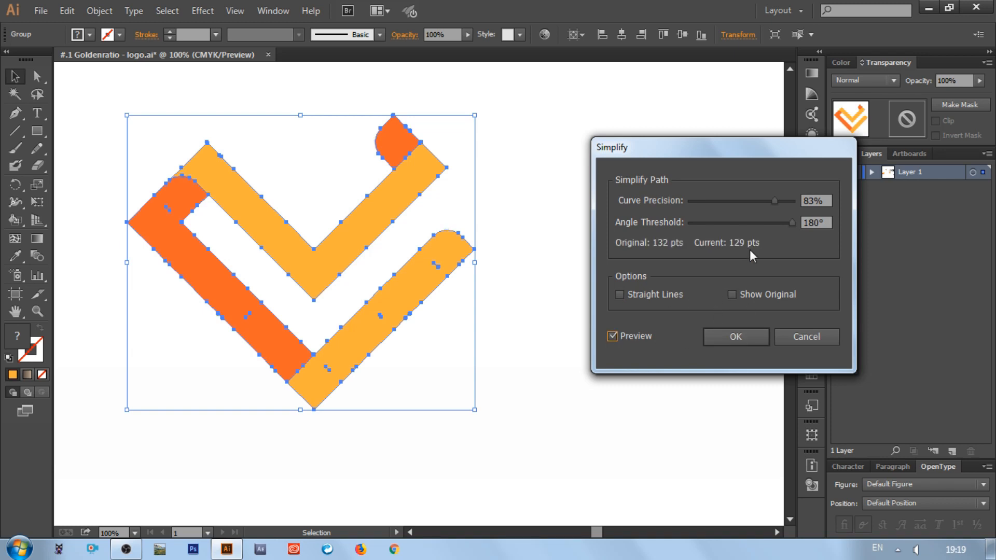
{"action": "left_click", "coordinate": [778, 222]}
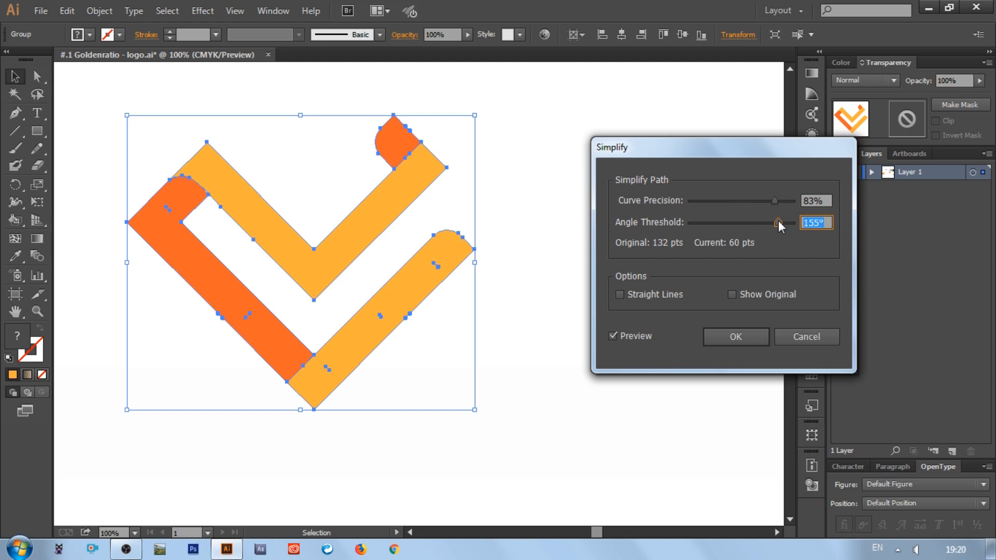
{"action": "left_click_drag", "start_coordinate": [778, 220], "coordinate": [800, 221]}
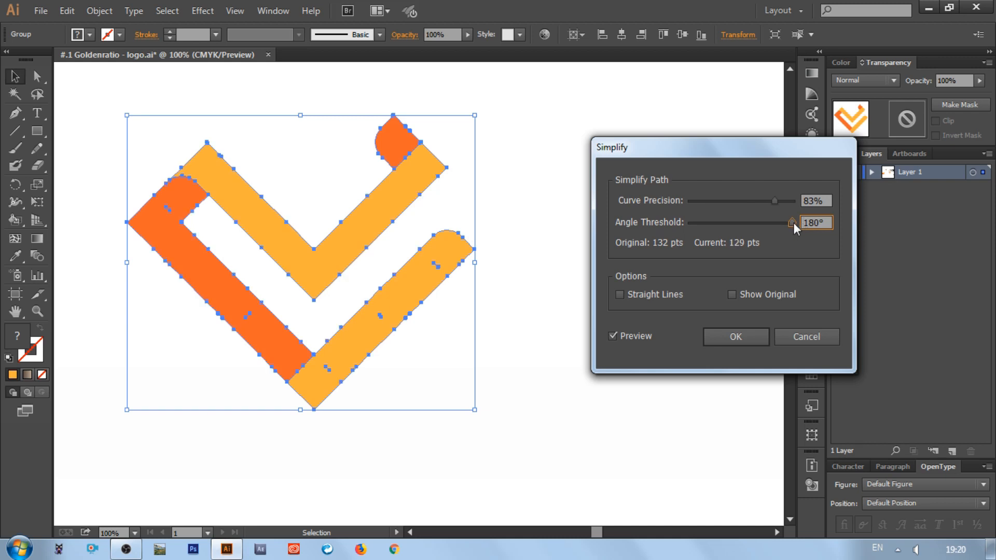
{"action": "scroll", "coordinate": [811, 219], "scroll_direction": "down", "scroll_amount": 5}
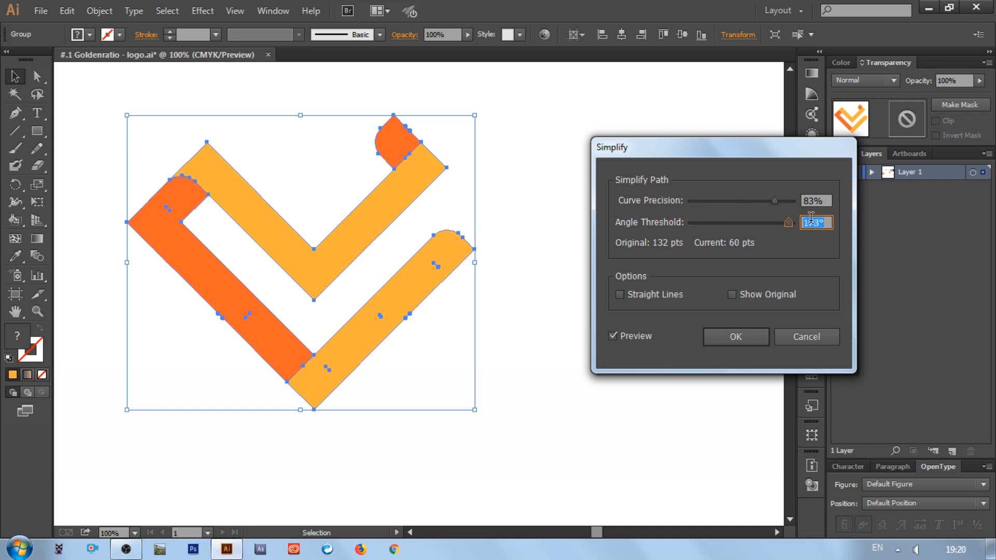
{"action": "left_click", "coordinate": [735, 337]}
{"action": "left_click", "coordinate": [677, 337]}
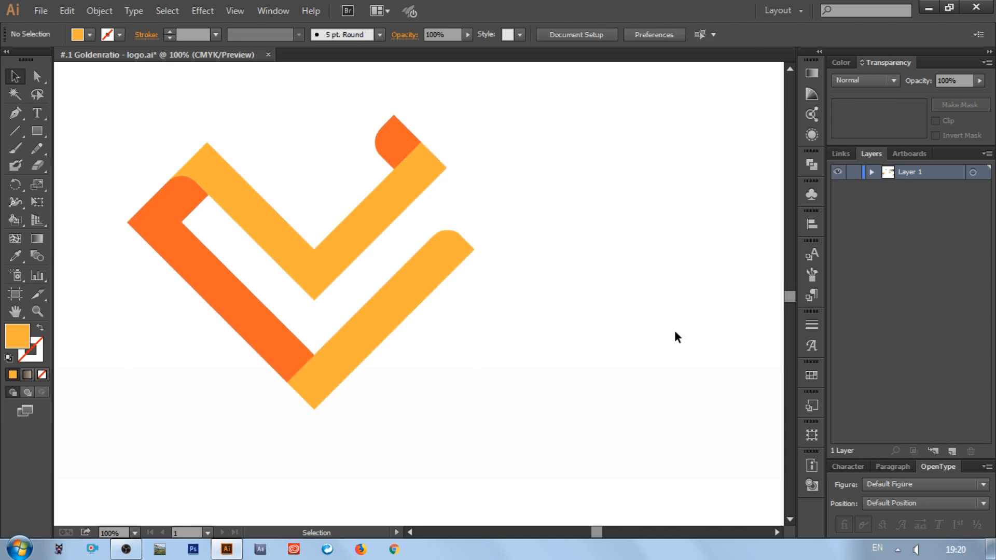
Step: Ungroup the whole logo into its separate pieces and deselect them
{"action": "key", "text": "ctrl+0"}
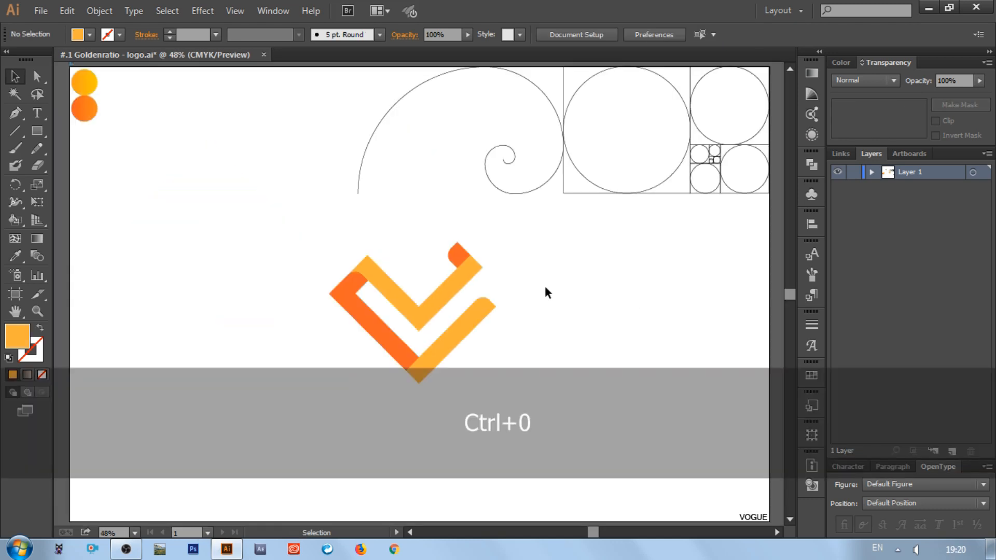
{"action": "left_click_drag", "start_coordinate": [314, 237], "coordinate": [523, 412]}
{"action": "left_click", "coordinate": [462, 354]}
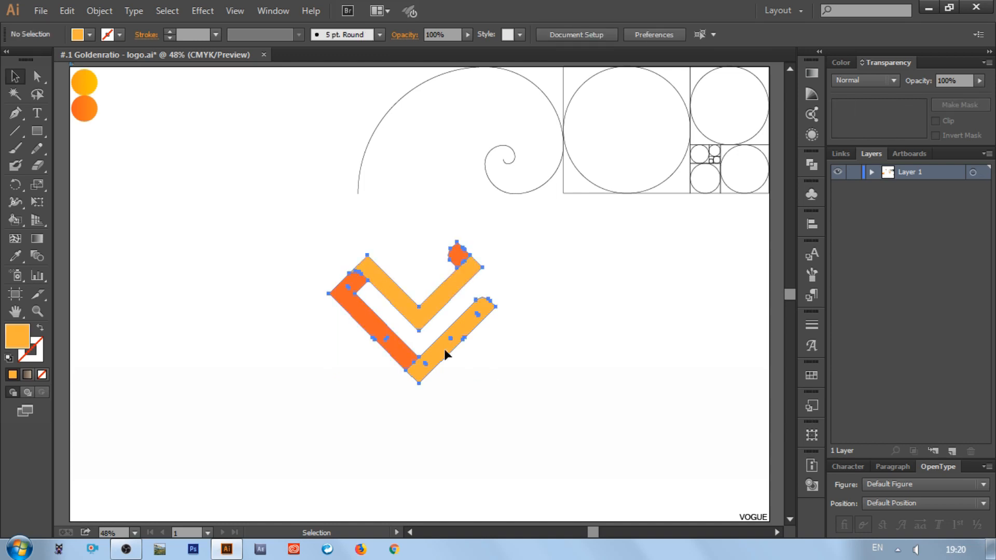
{"action": "left_click", "coordinate": [444, 348]}
{"action": "right_click", "coordinate": [420, 339]}
{"action": "left_click", "coordinate": [465, 424]}
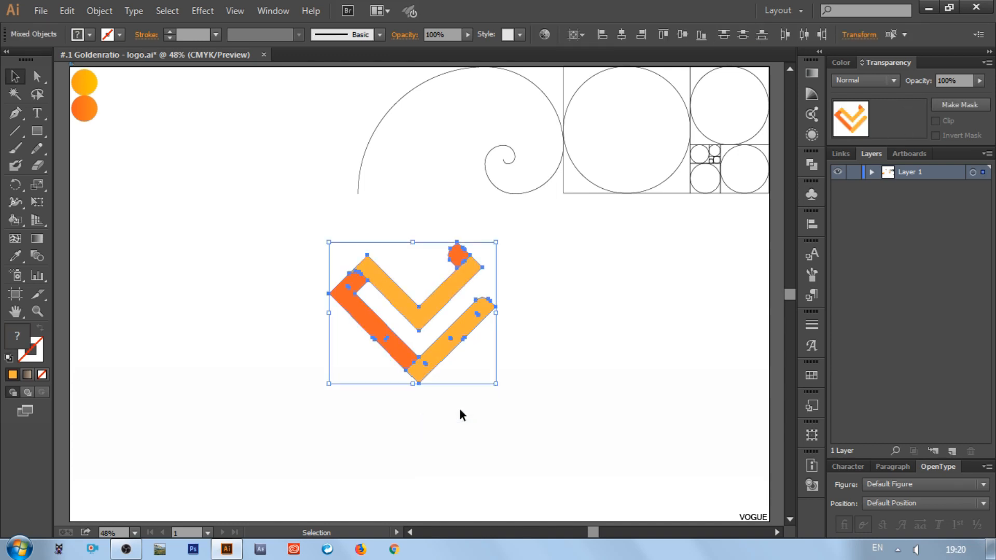
{"action": "left_click", "coordinate": [460, 414]}
Step: Fill the lower-left band with the dark orange gradient sampled from the darker swatch circle
{"action": "left_click", "coordinate": [379, 334]}
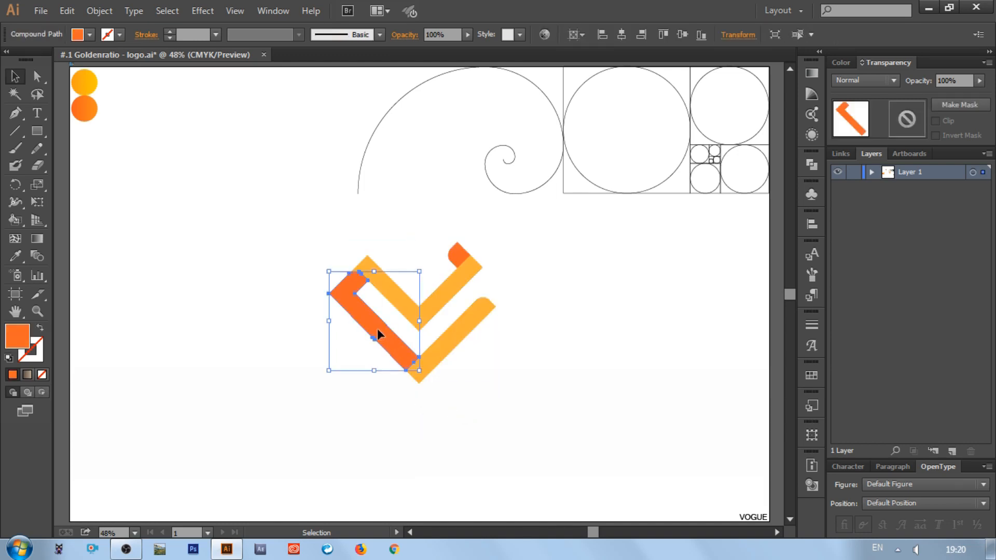
{"action": "left_click", "coordinate": [15, 258]}
{"action": "left_click", "coordinate": [89, 116]}
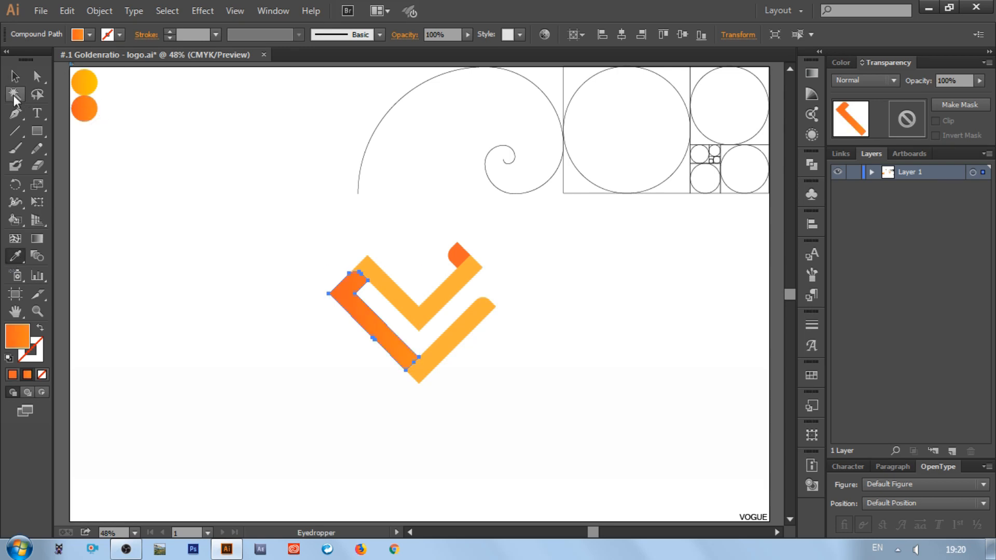
Step: Fill the upper chevron and the lower-right band with the yellow-orange gradient sampled from the lighter swatch circle
{"action": "key", "text": "v"}
{"action": "left_click", "coordinate": [408, 305]}
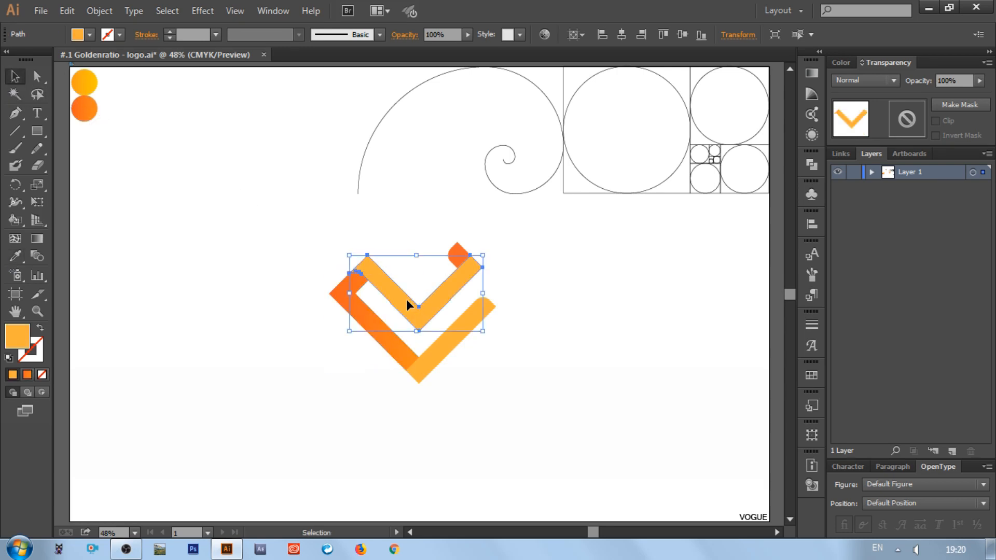
{"action": "left_click", "coordinate": [16, 255]}
{"action": "left_click", "coordinate": [85, 82]}
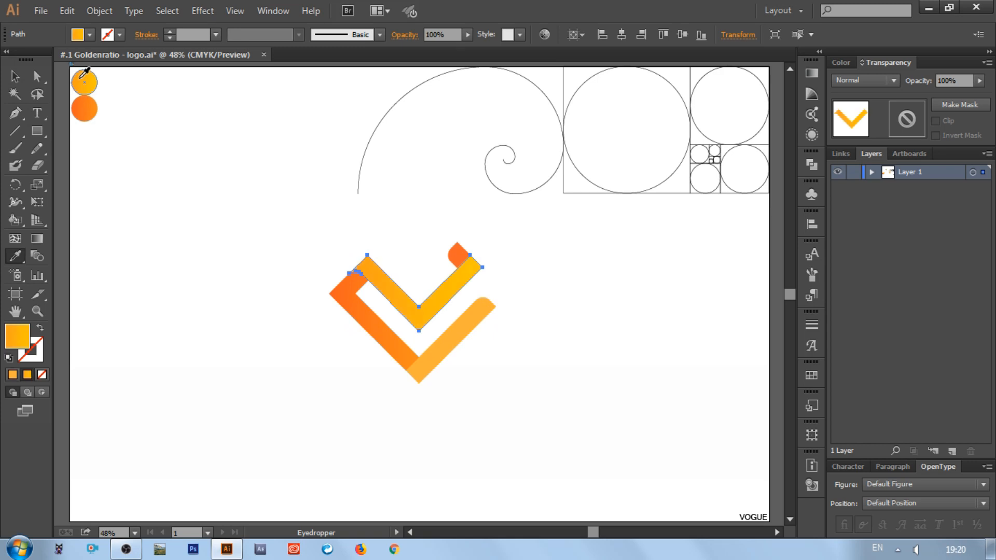
{"action": "left_click", "coordinate": [443, 360], "text": "ctrl"}
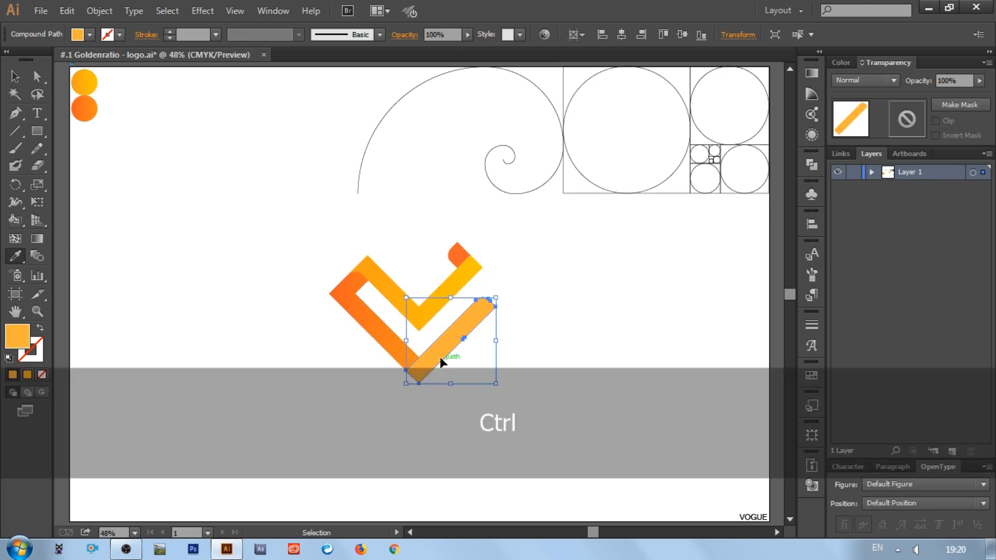
{"action": "left_click", "coordinate": [85, 82]}
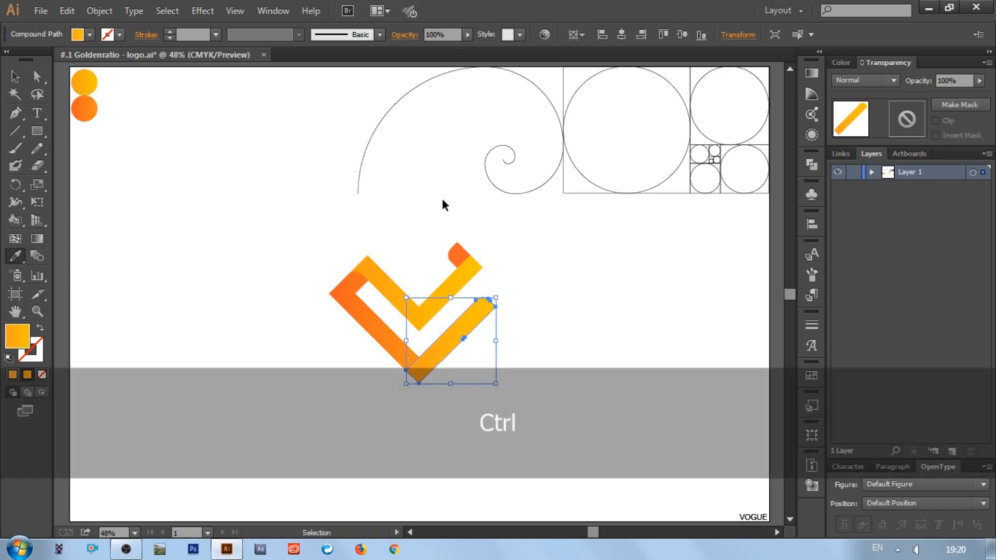
Step: Fill the small rounded end cap on the upper chevron with the dark orange gradient and deselect it
{"action": "left_click", "coordinate": [462, 259], "text": "ctrl"}
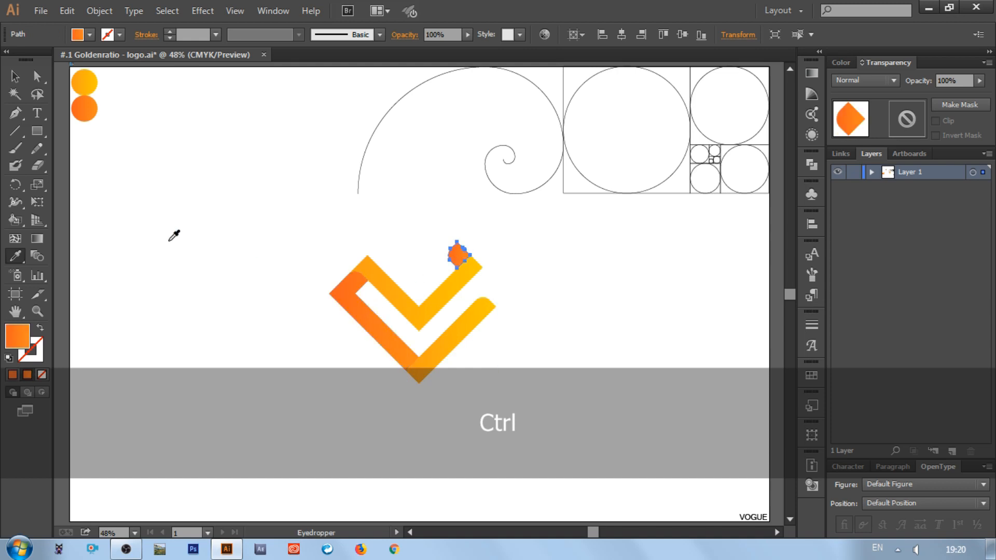
{"action": "key", "text": "v"}
{"action": "left_click", "coordinate": [342, 344]}
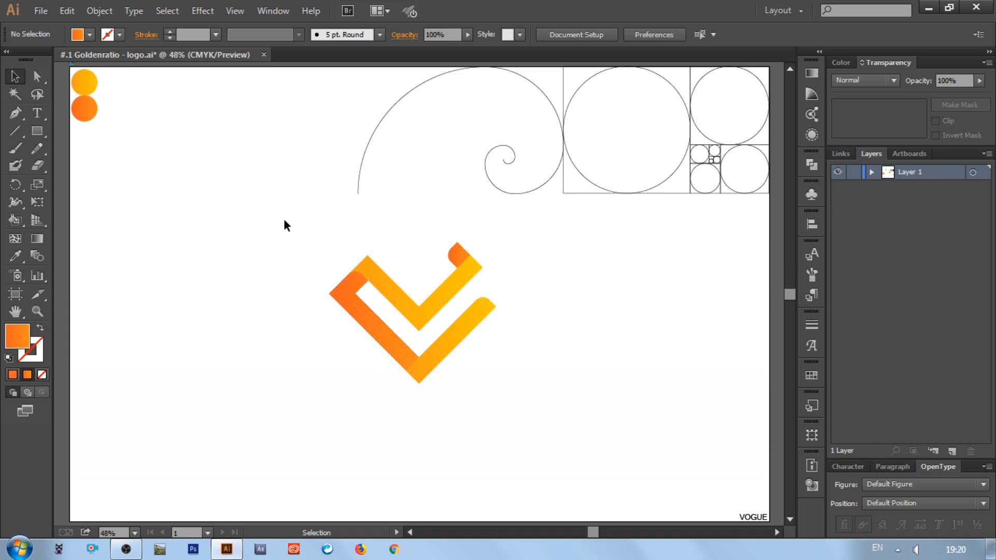
Step: Group all the gradient-filled logo pieces and scale the group down to about three quarters of its size around its centre
{"action": "left_click_drag", "start_coordinate": [287, 225], "coordinate": [521, 442]}
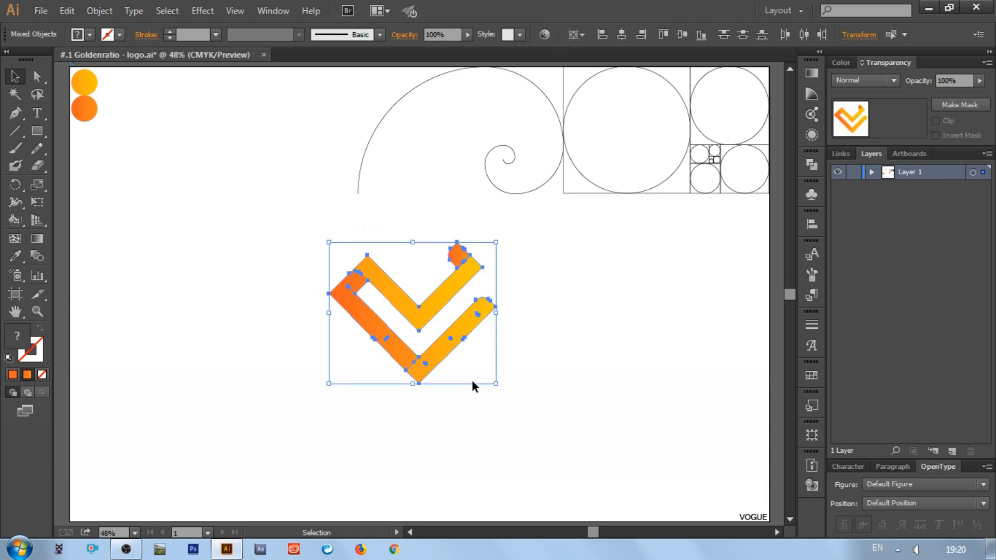
{"action": "right_click", "coordinate": [449, 353]}
{"action": "left_click", "coordinate": [507, 413]}
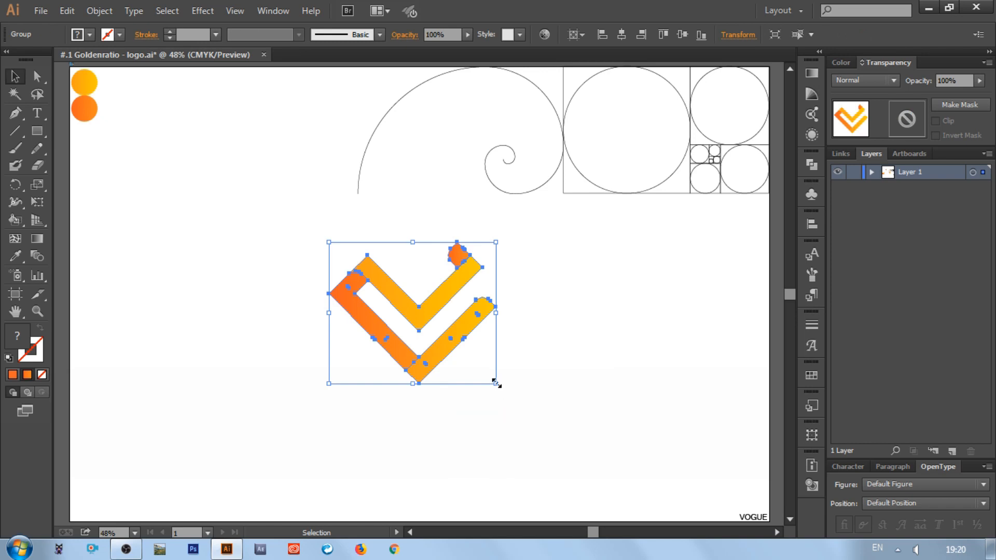
{"action": "left_click_drag", "start_coordinate": [496, 383], "coordinate": [475, 365]}
{"action": "left_click", "coordinate": [522, 378]}
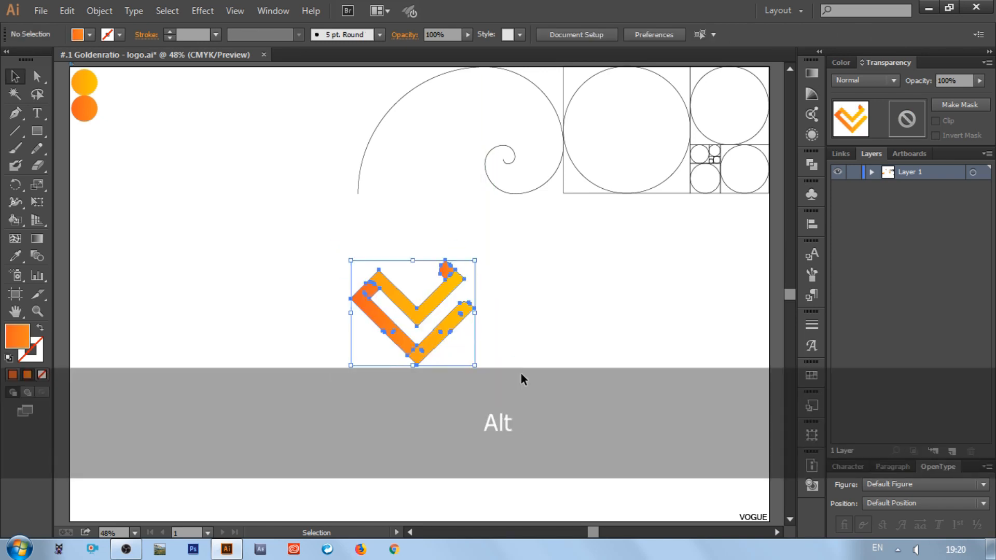
Step: Place a copy of the VOGUE text, enlarged to 66.01 pt, centred under the logo, and scale the logo down slightly
{"action": "left_click", "coordinate": [756, 519]}
{"action": "key", "text": "ctrl"}
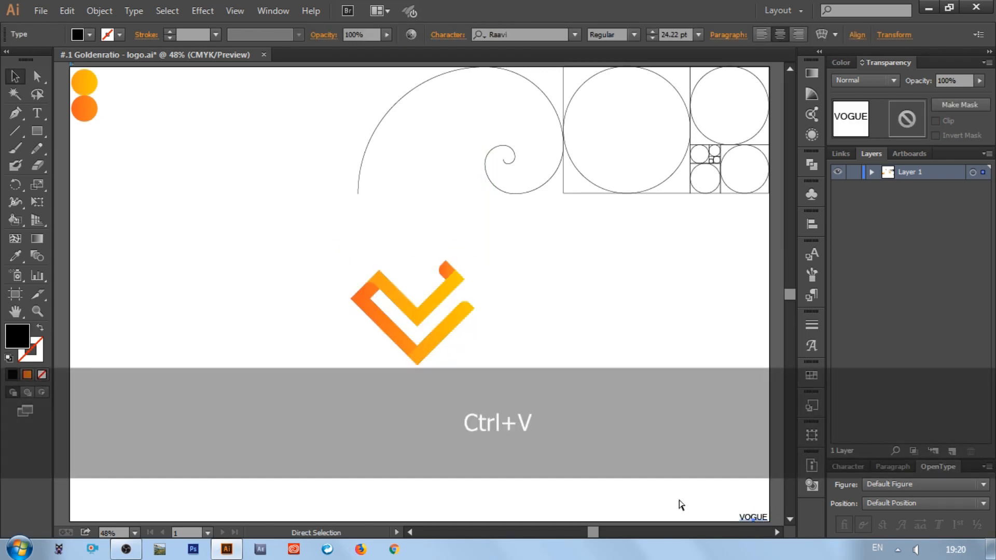
{"action": "left_click_drag", "start_coordinate": [431, 301], "coordinate": [472, 331]}
{"action": "left_click_drag", "start_coordinate": [436, 293], "coordinate": [441, 387]}
{"action": "left_click", "coordinate": [516, 367]}
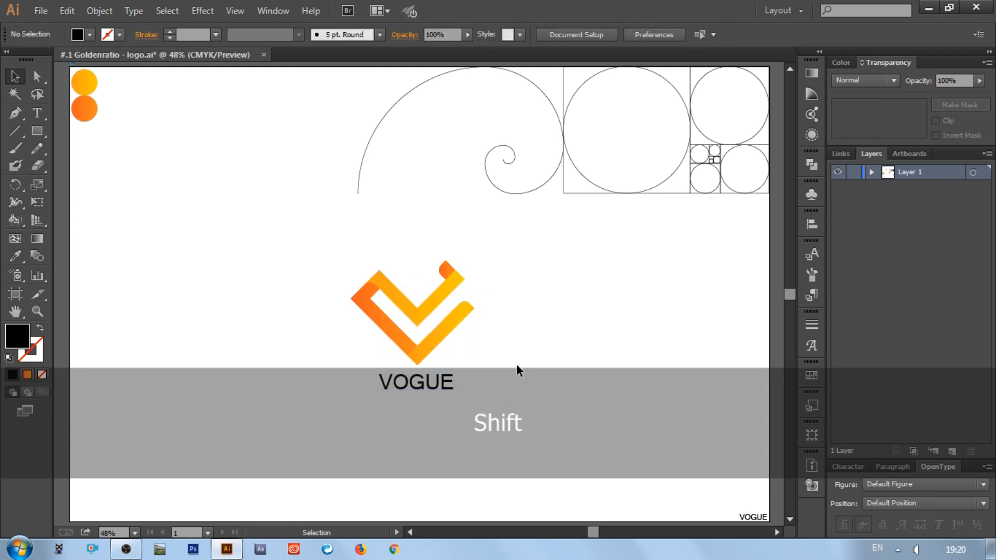
{"action": "left_click_drag", "start_coordinate": [310, 219], "coordinate": [471, 357]}
{"action": "left_click", "coordinate": [460, 375]}
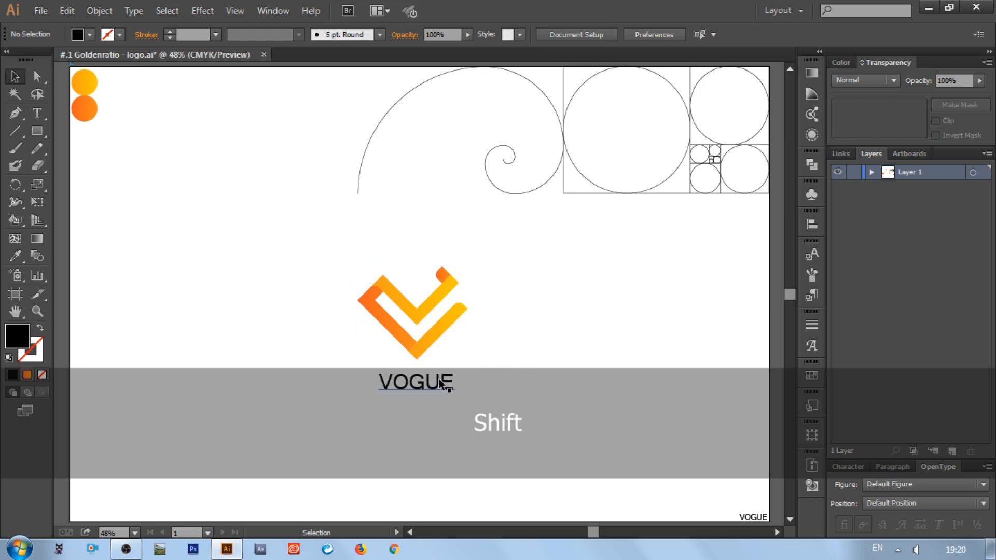
Step: Insert a space between each letter of the VOGUE text under the logo so it reads V O G U E
{"action": "left_click", "coordinate": [439, 383]}
{"action": "double_click", "coordinate": [396, 381]}
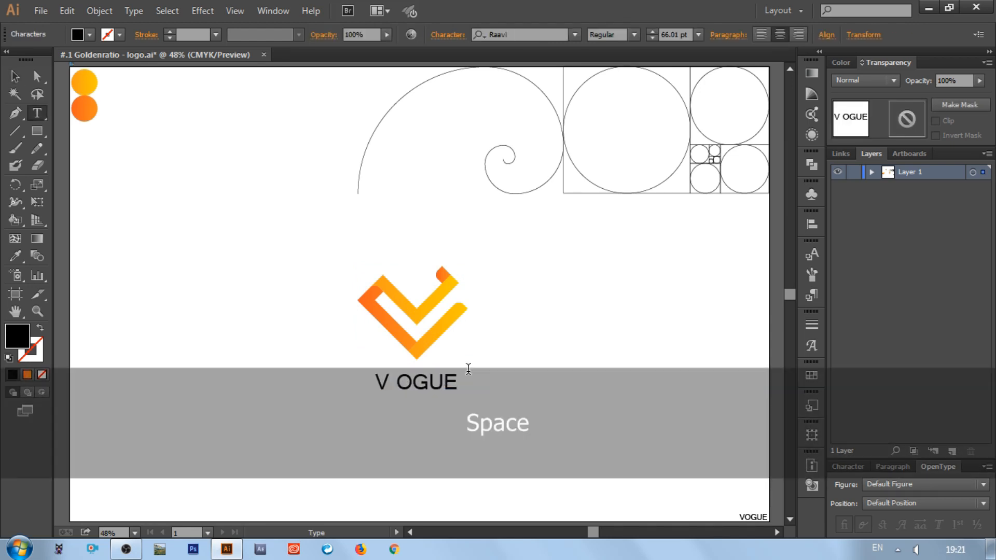
{"action": "key", "text": "Right"}
{"action": "key", "text": "Right"}
{"action": "key", "text": "Right"}
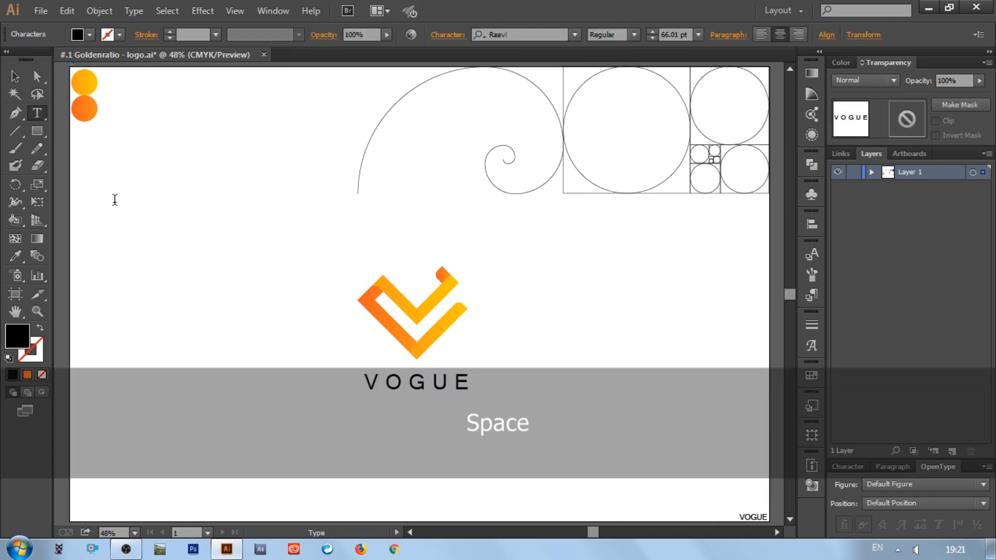
{"action": "left_click", "coordinate": [15, 76]}
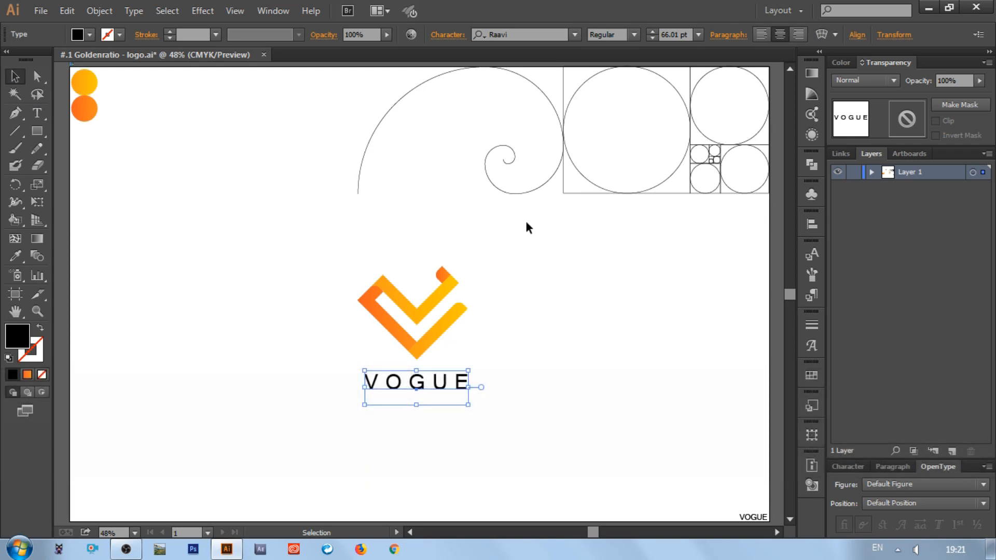
Step: Set the spaced wordmark's font size to 48 pt and nudge it slightly up towards the logo
{"action": "left_click", "coordinate": [698, 34]}
{"action": "left_click", "coordinate": [719, 270]}
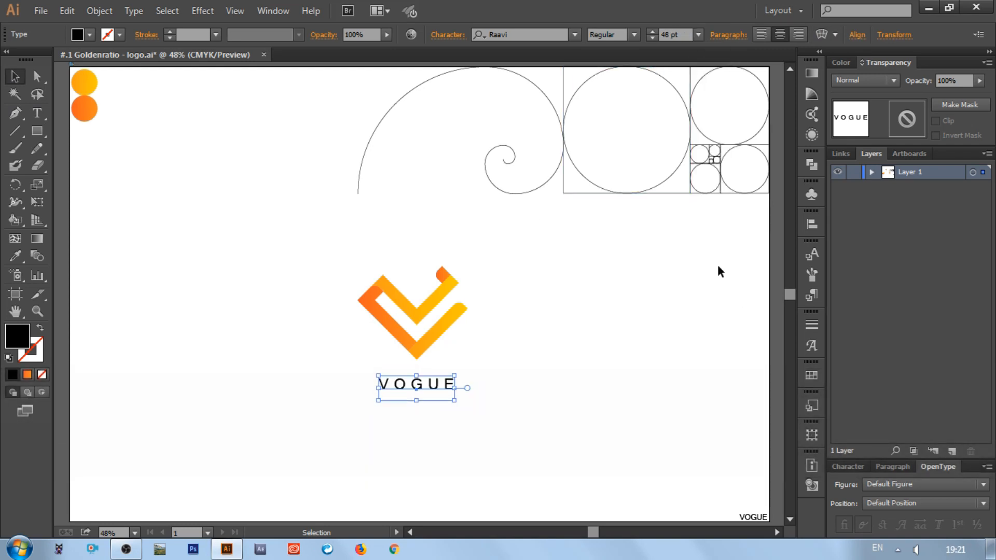
{"action": "left_click", "coordinate": [597, 301]}
{"action": "left_click_drag", "start_coordinate": [444, 383], "coordinate": [445, 380]}
{"action": "left_click", "coordinate": [472, 354]}
Step: Group the logo mark with its wordmark, centre the group horizontally and vertically on the artboard, and deselect it
{"action": "left_click_drag", "start_coordinate": [335, 244], "coordinate": [471, 438]}
{"action": "right_click", "coordinate": [418, 346]}
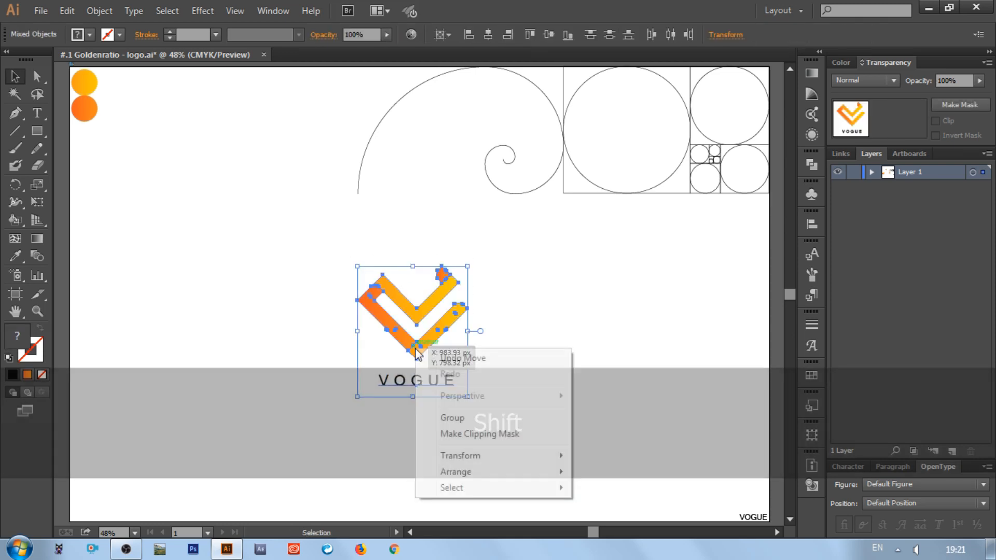
{"action": "left_click", "coordinate": [460, 414]}
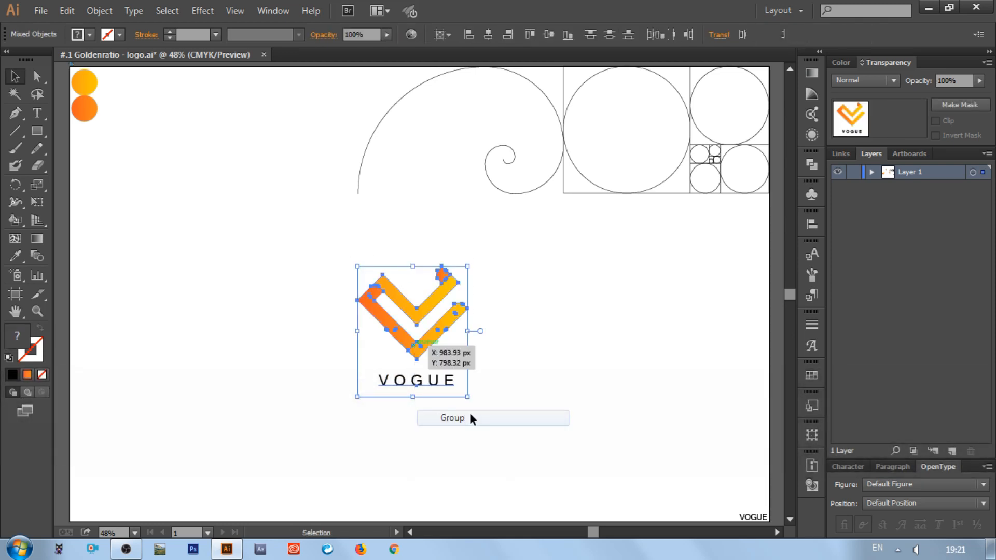
{"action": "left_click", "coordinate": [495, 36]}
{"action": "left_click", "coordinate": [549, 35]}
{"action": "left_click", "coordinate": [703, 343]}
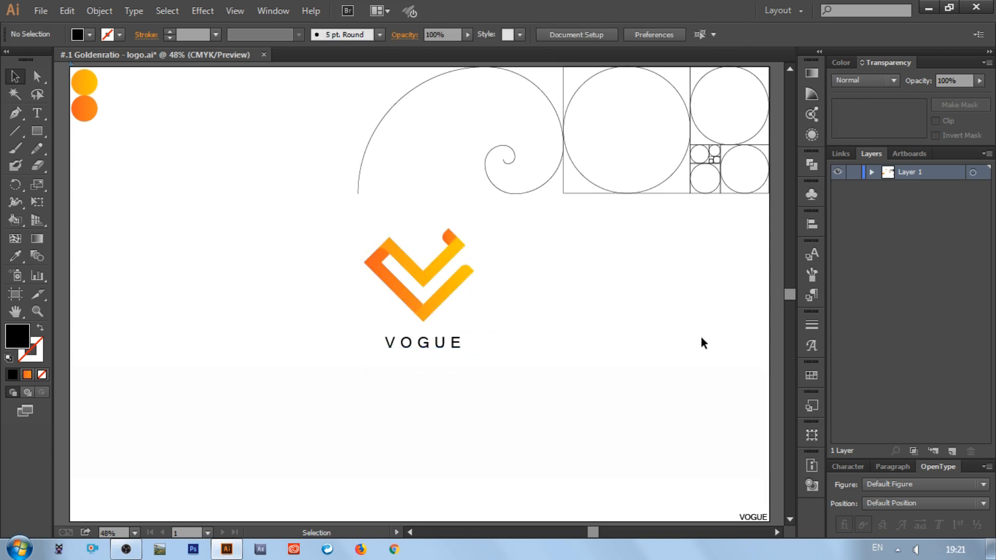
{"action": "left_click", "coordinate": [884, 291]}
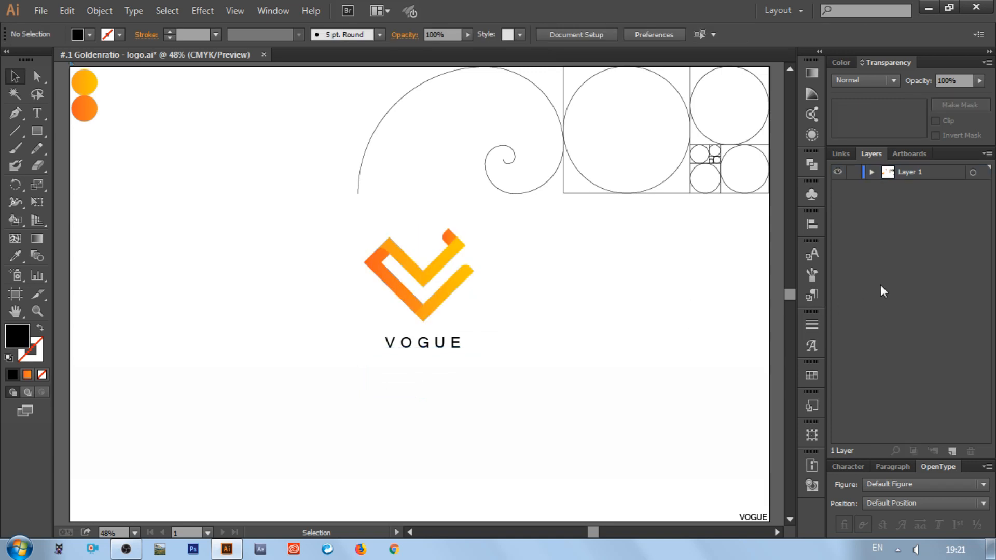